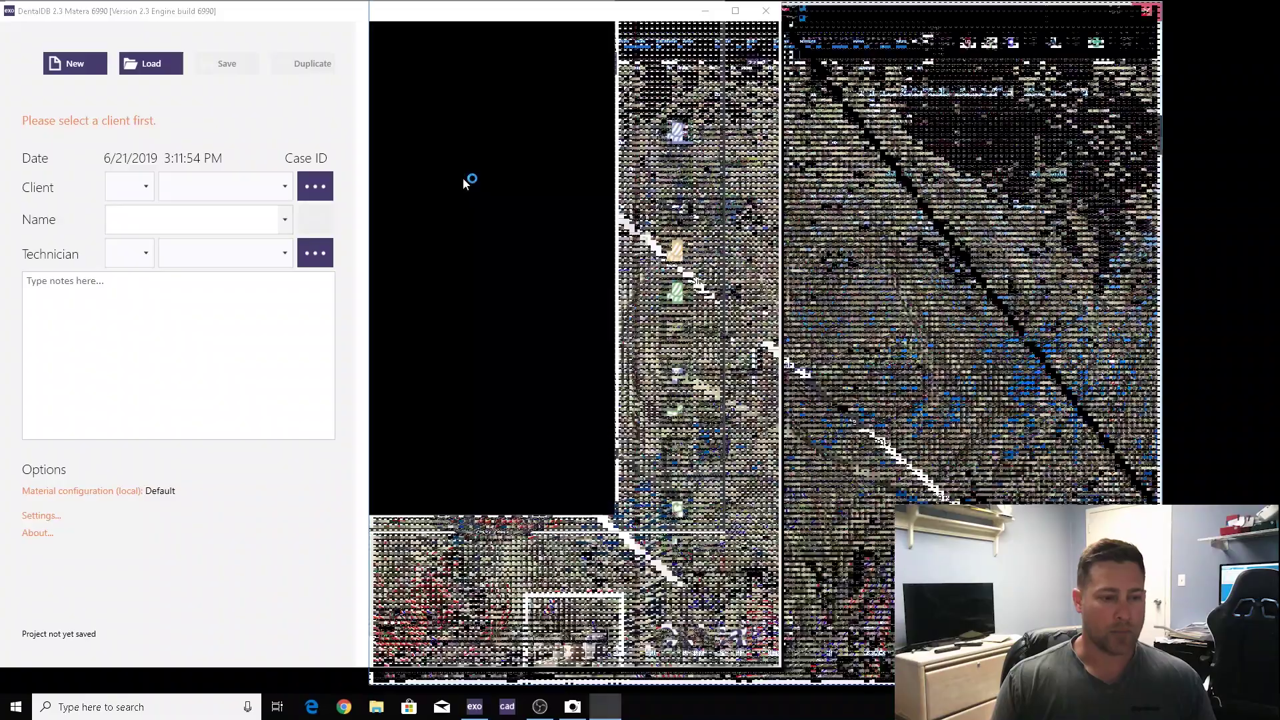
# Sign in to mycadent.com with the prefilled credentials and open the clinical orders list
pyautogui.write('mycadent.com')
pyautogui.press('Return')
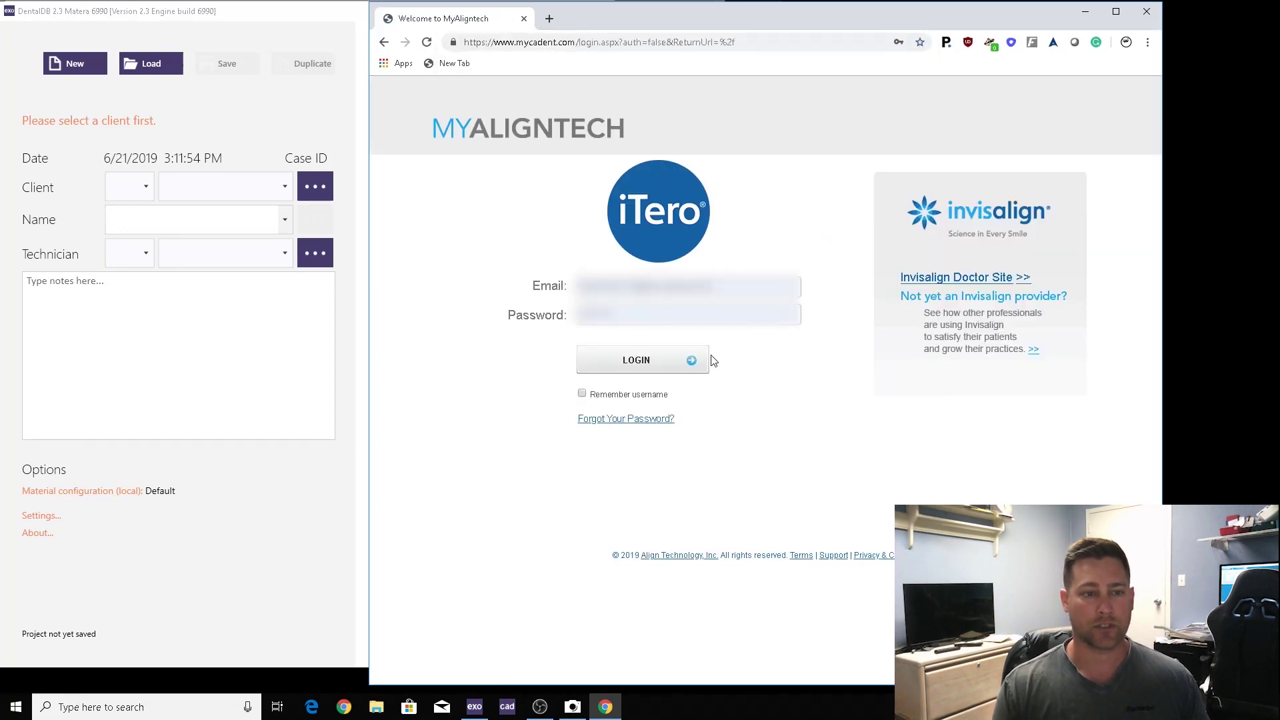
pyautogui.click(653, 366)
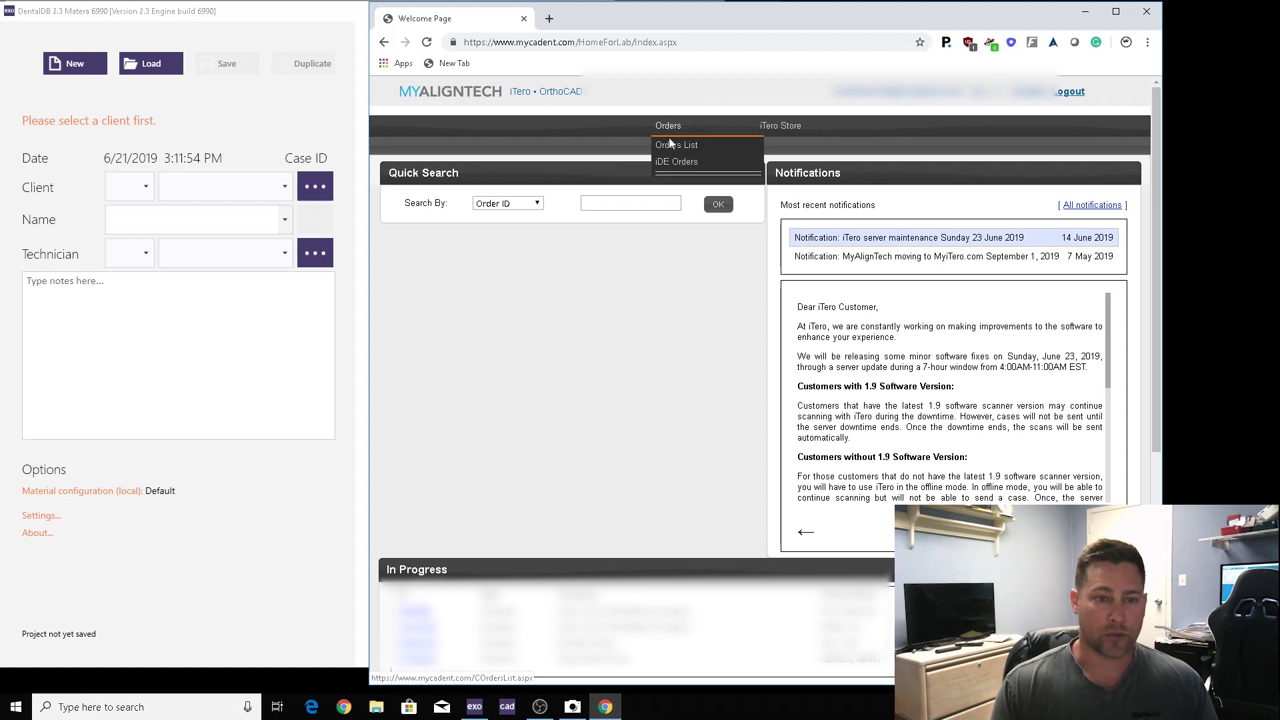
pyautogui.click(672, 149)
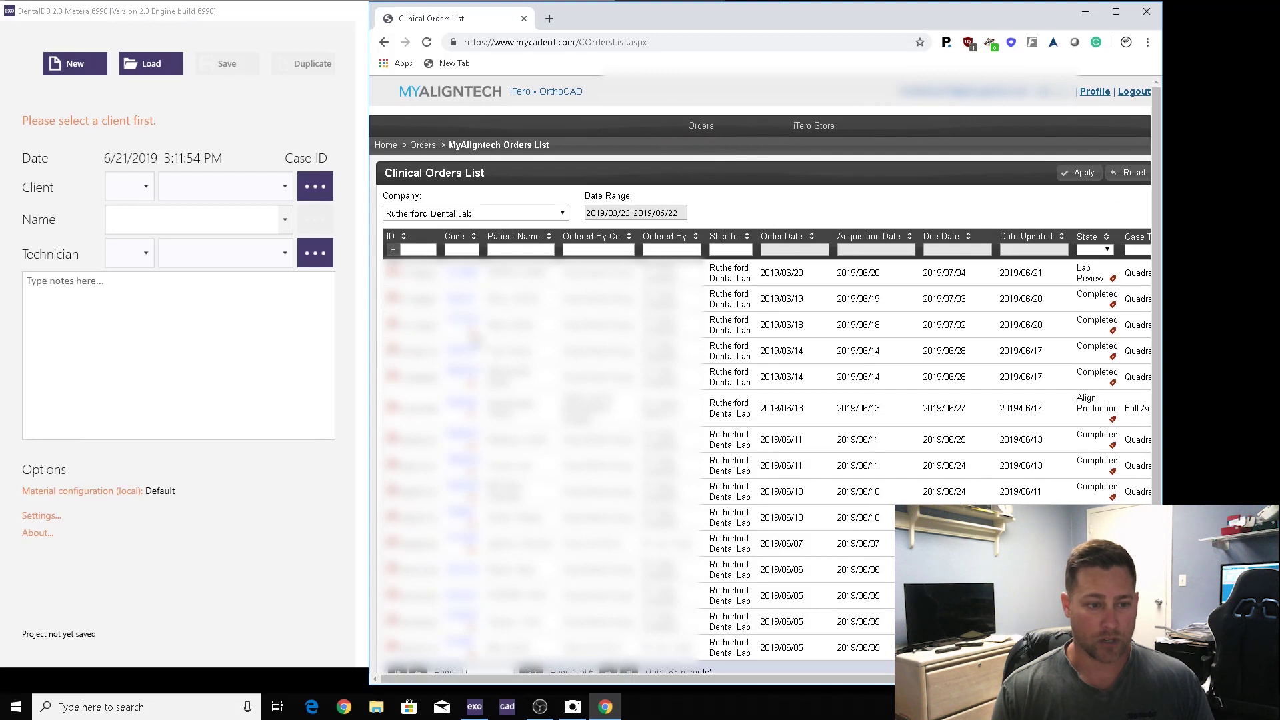
# Open the case file of the completed order dated 2019/06/19 and accept viewing it as a read-only copy
pyautogui.click(458, 301)
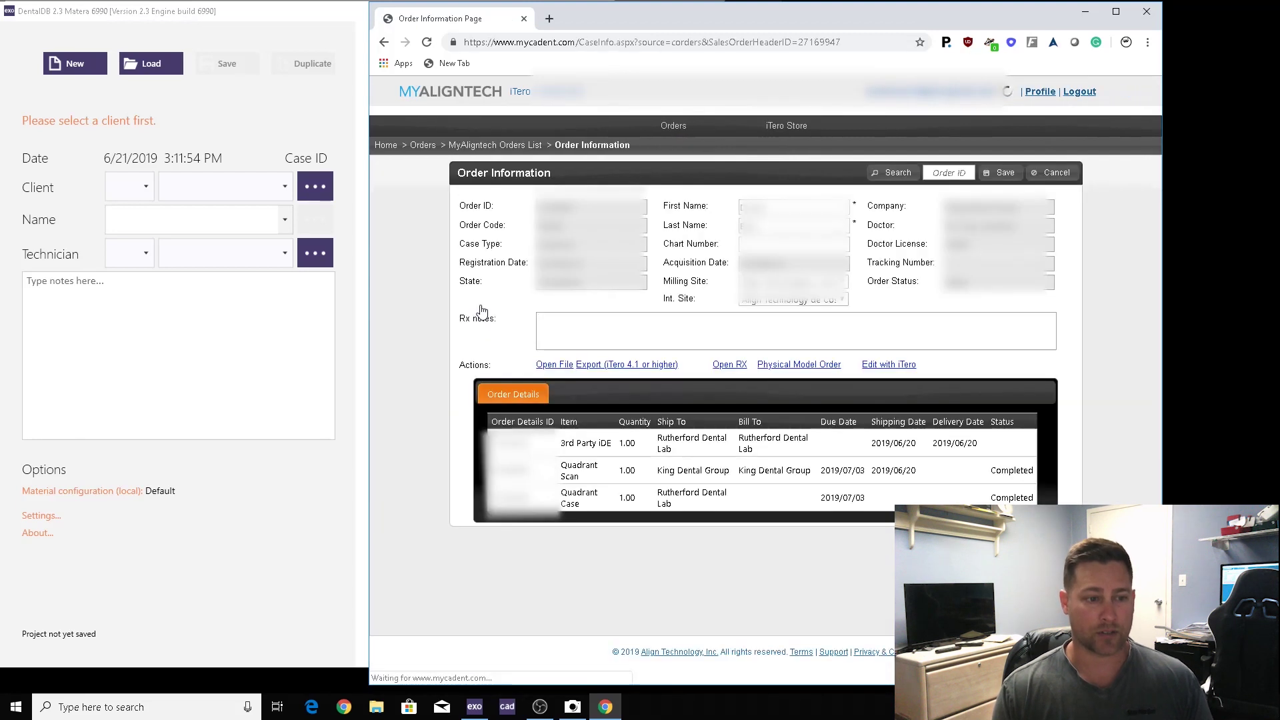
pyautogui.click(548, 367)
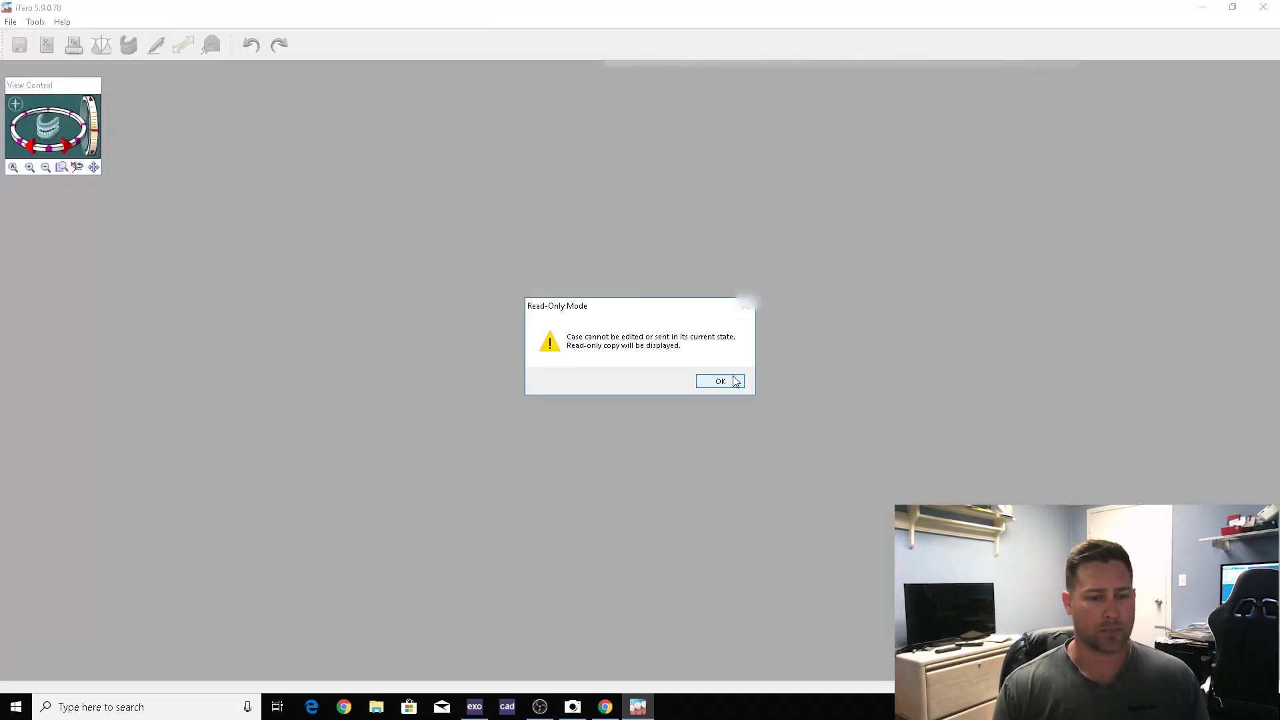
pyautogui.click(735, 382)
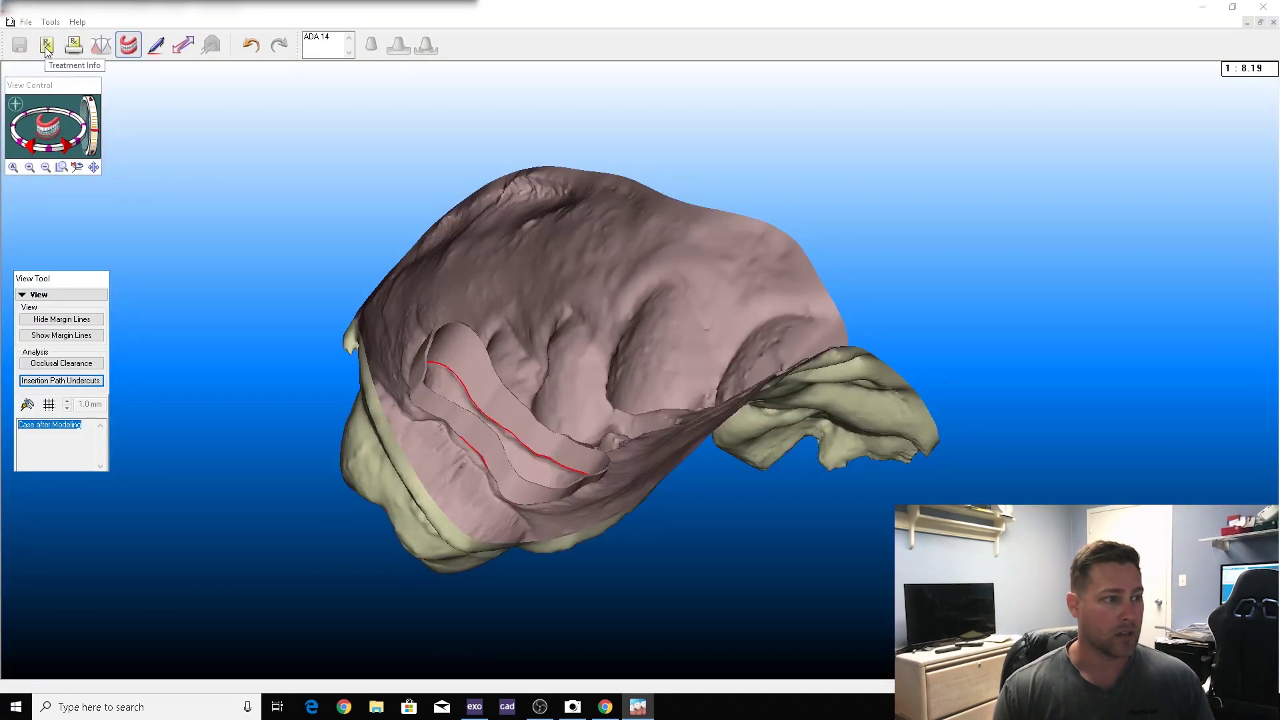
# Review the read-only case's treatment information and local export settings, and close the case
pyautogui.click(46, 47)
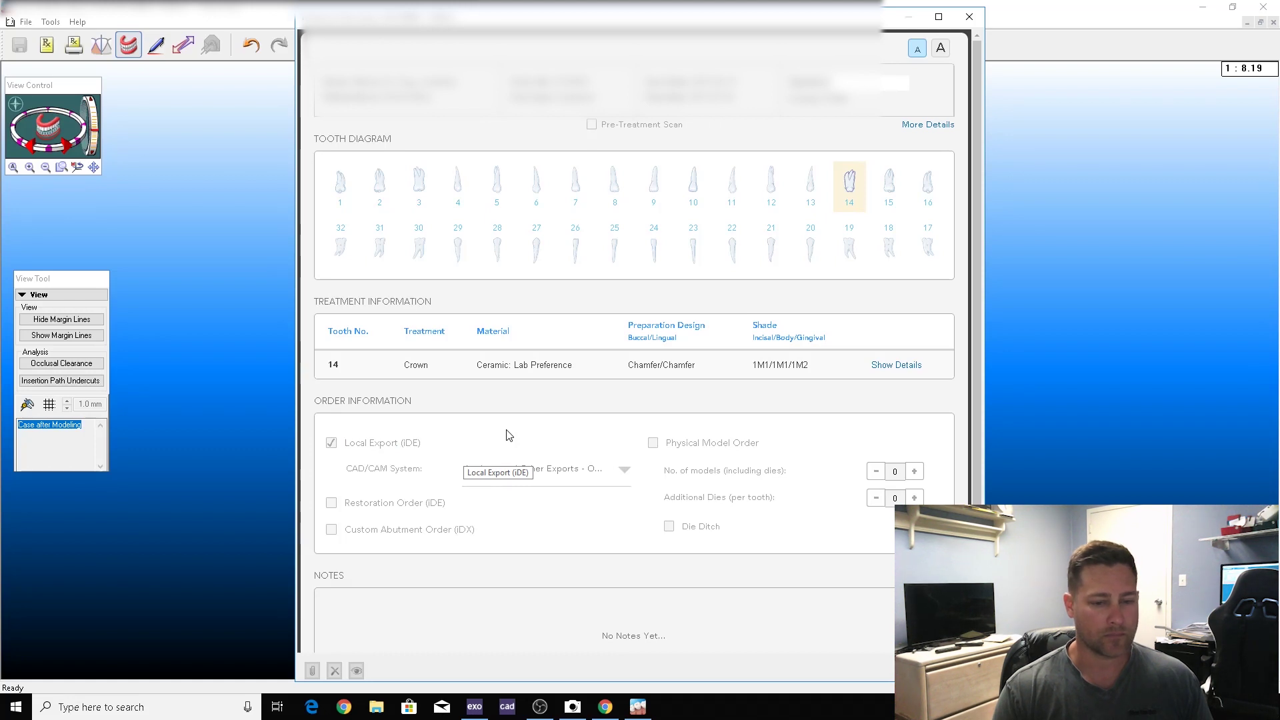
pyautogui.click(970, 17)
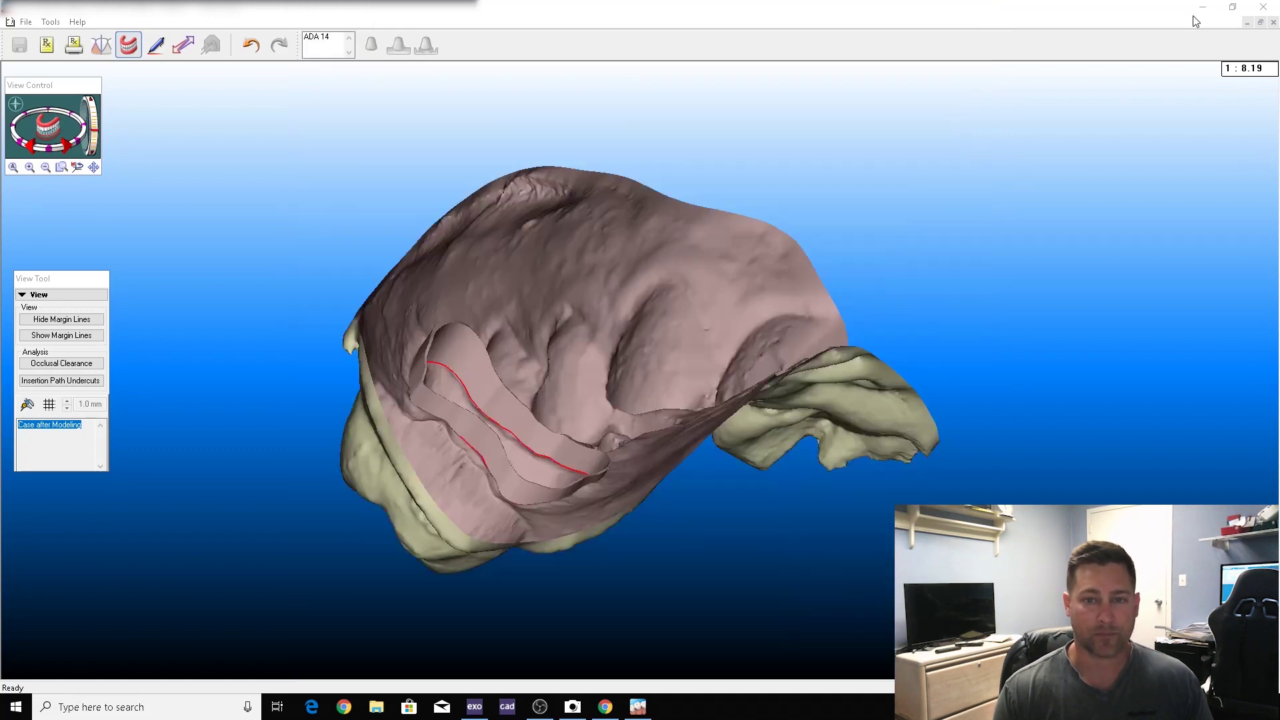
pyautogui.click(1264, 6)
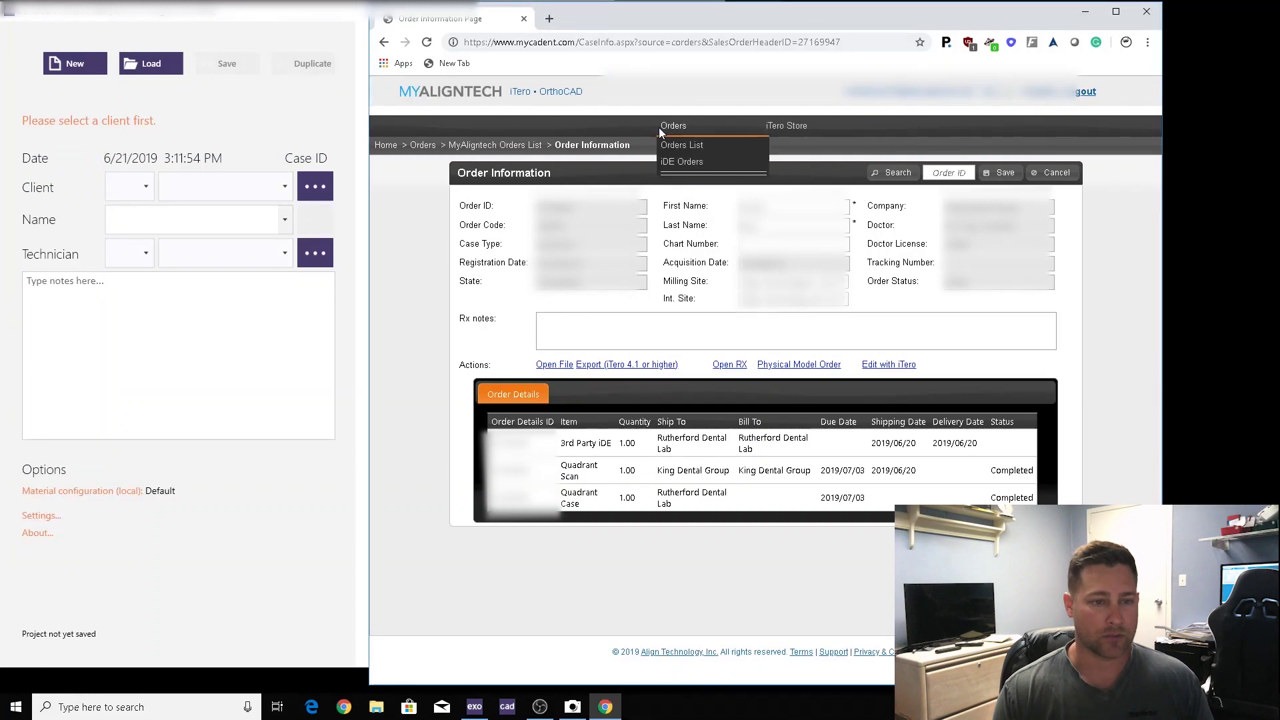
# Return to the orders list and open the case file of the order in Lab Review state
pyautogui.click(674, 146)
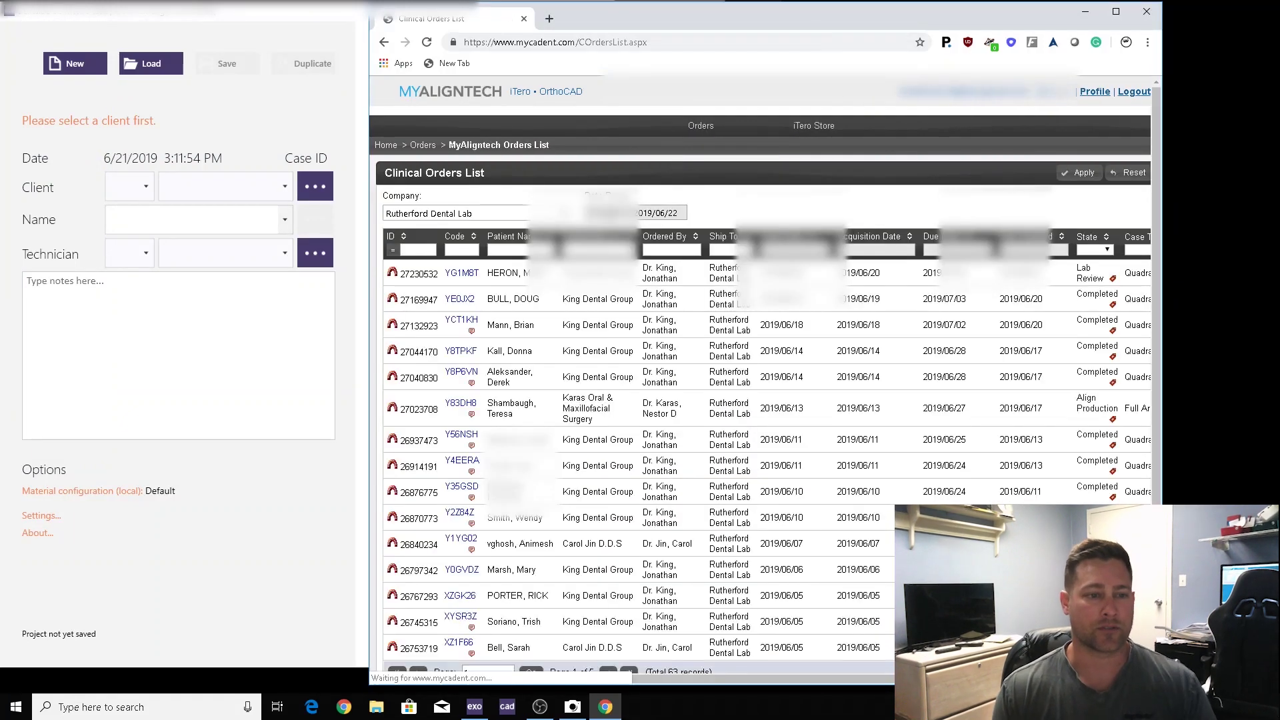
pyautogui.click(461, 273)
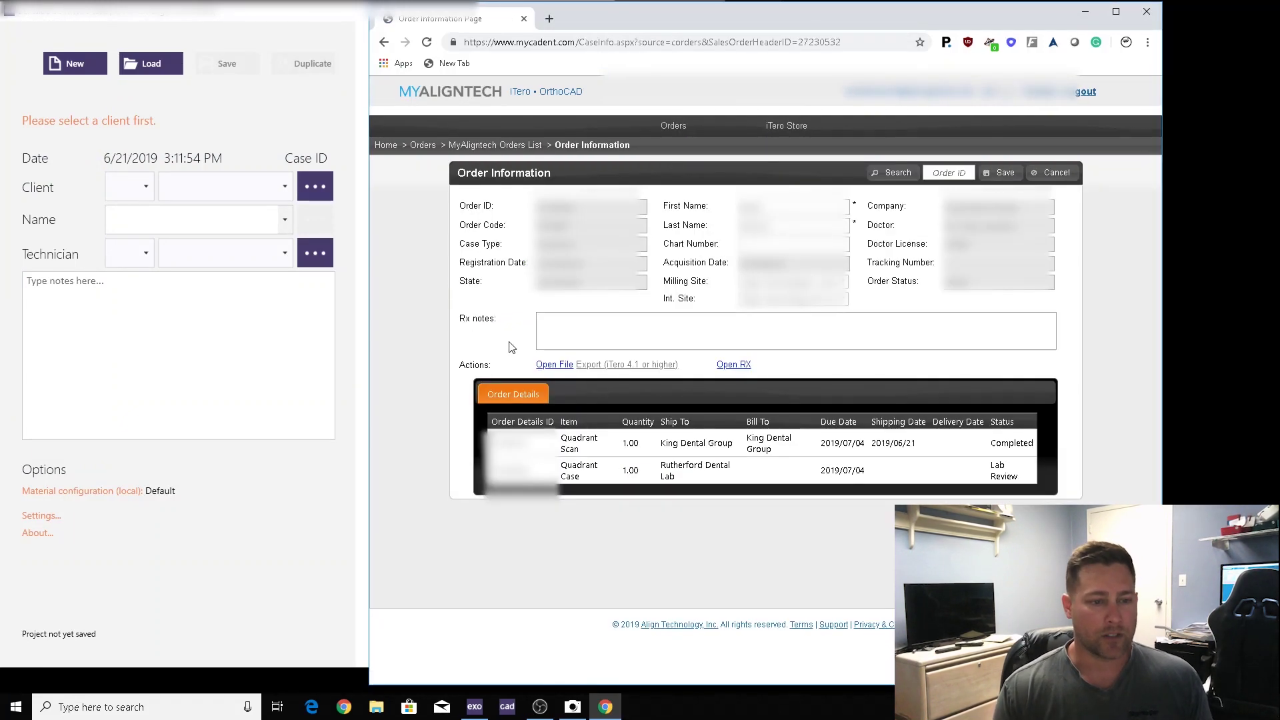
pyautogui.click(557, 366)
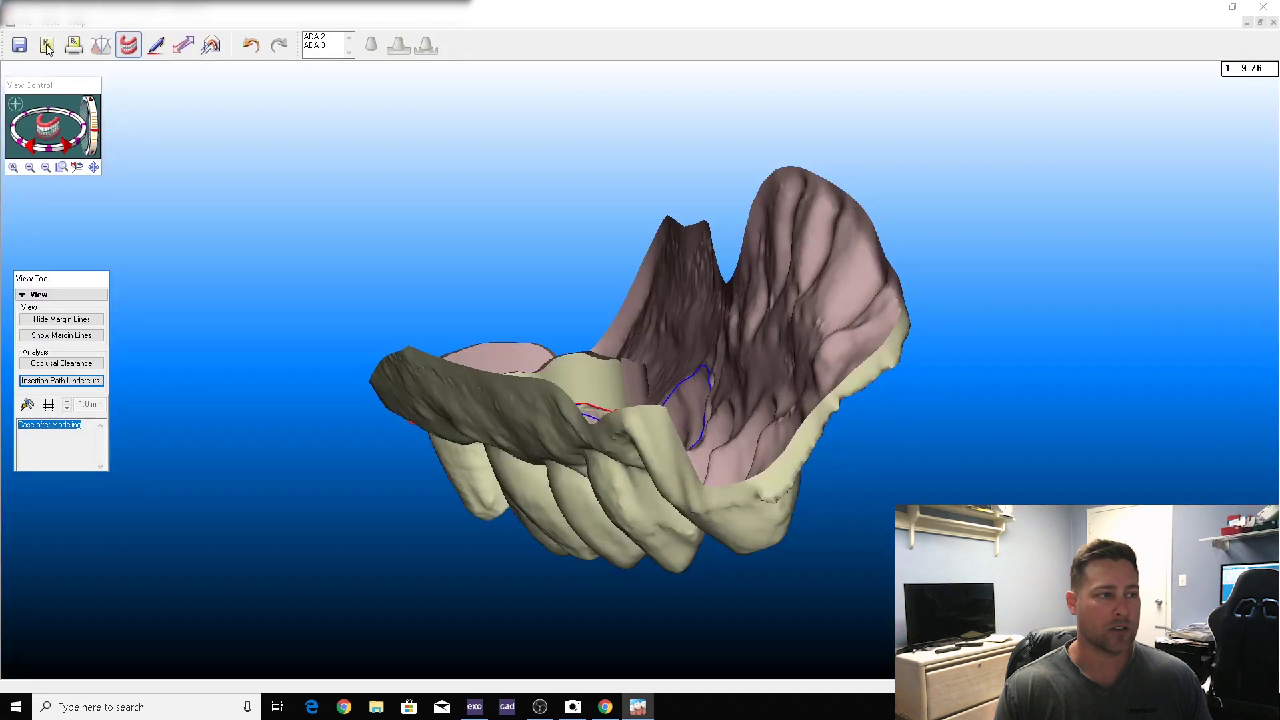
# In the case's treatment information, disable Physical Model Order and enable Local Export (iDE)
pyautogui.click(47, 46)
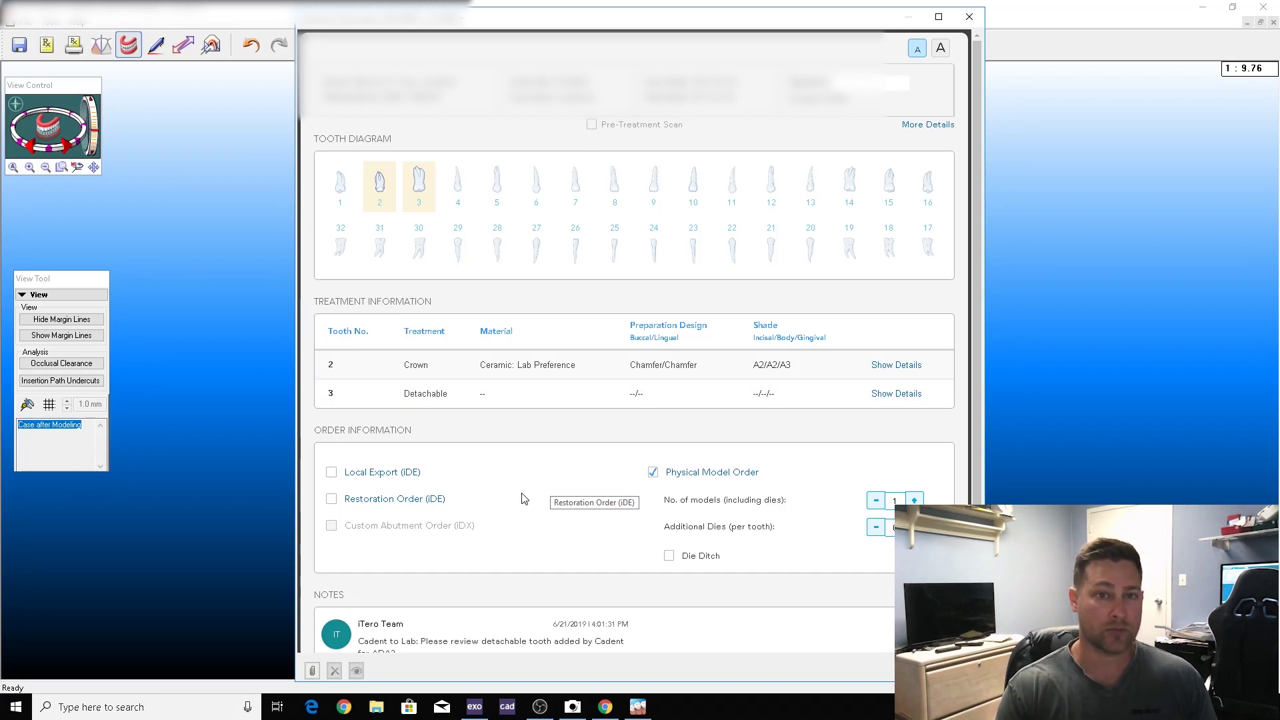
pyautogui.click(653, 473)
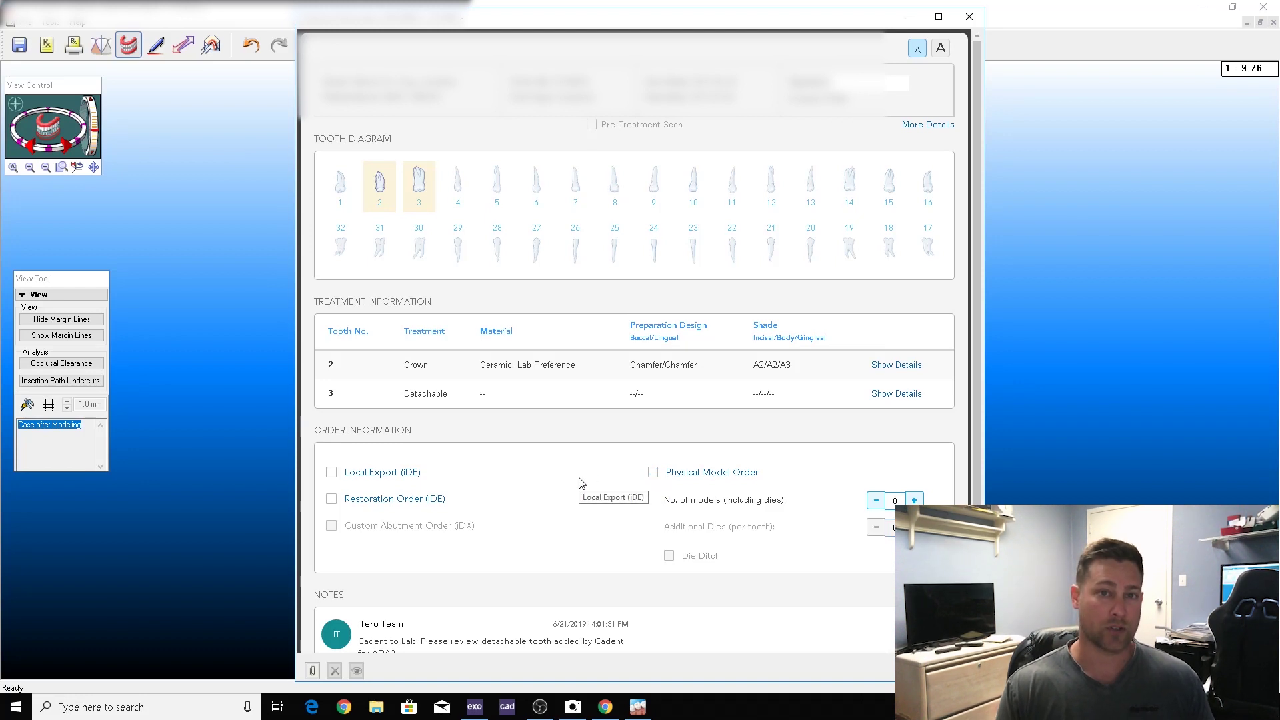
pyautogui.click(365, 477)
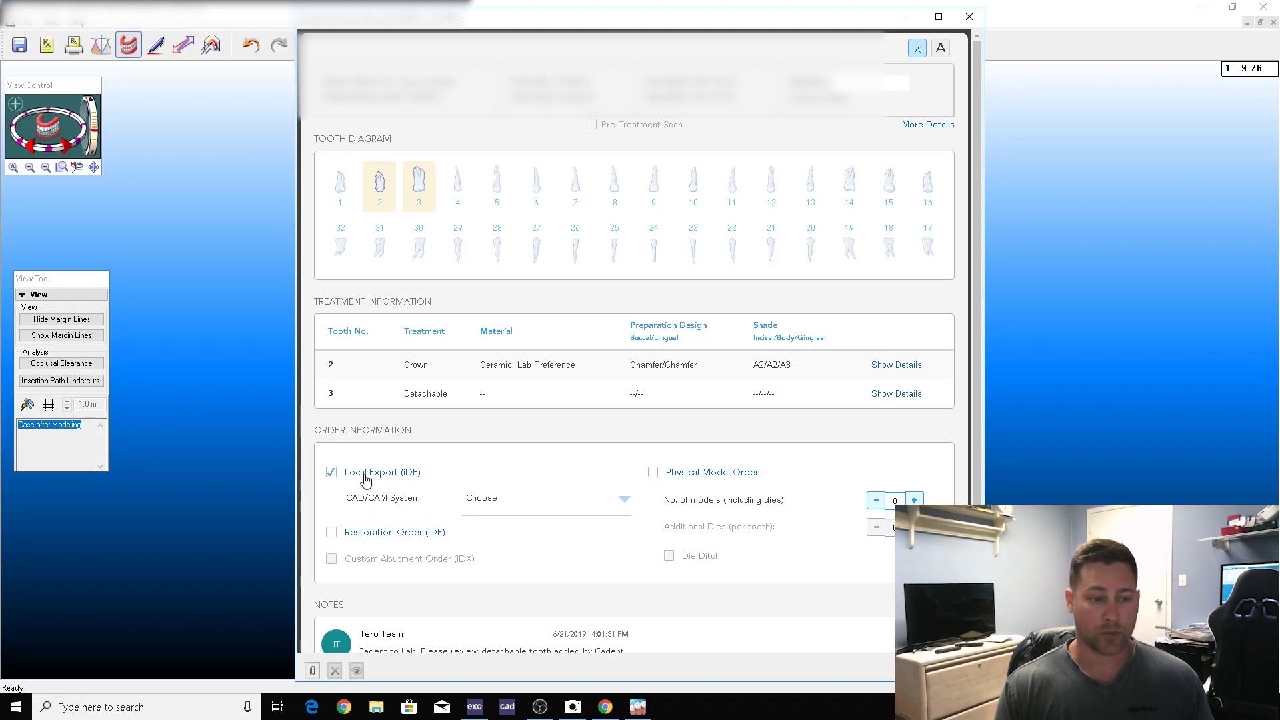
# Set the local export's CAD/CAM system to Implants and Other Exports - Open Model
pyautogui.click(492, 504)
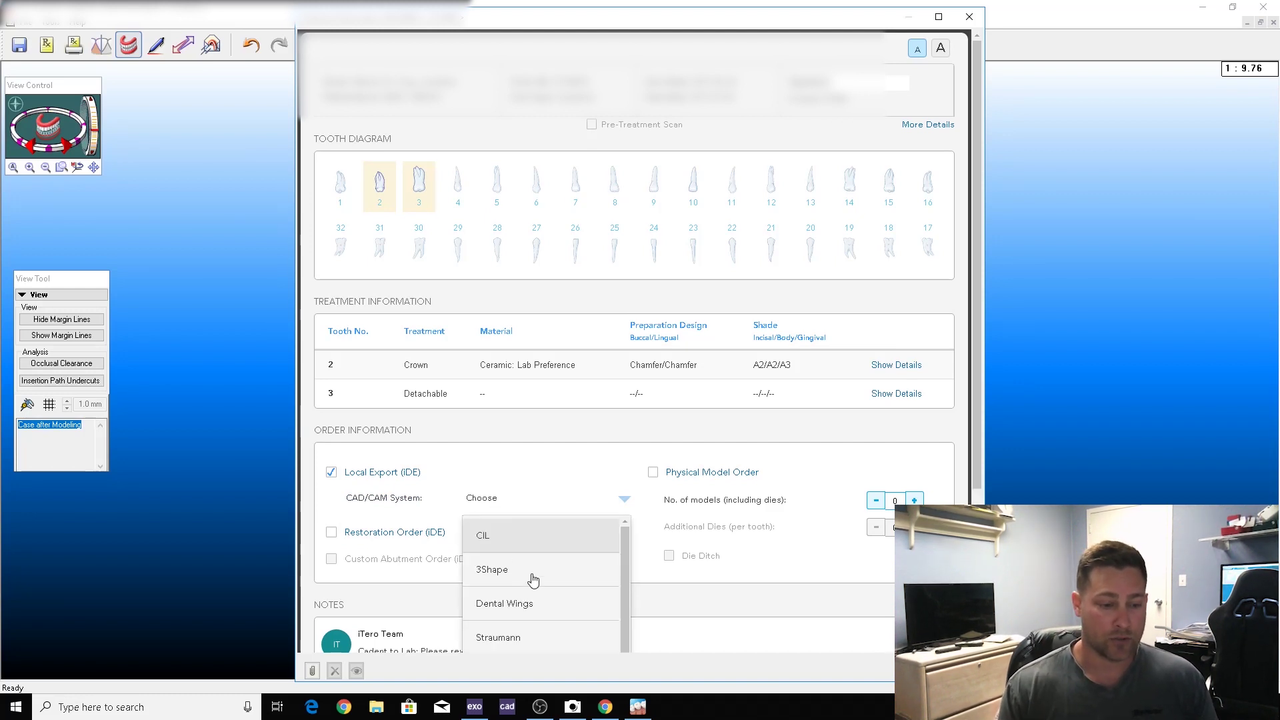
pyautogui.scroll(-2, 533, 587)
pyautogui.scroll(-3, 541, 587)
pyautogui.scroll(1, 546, 566)
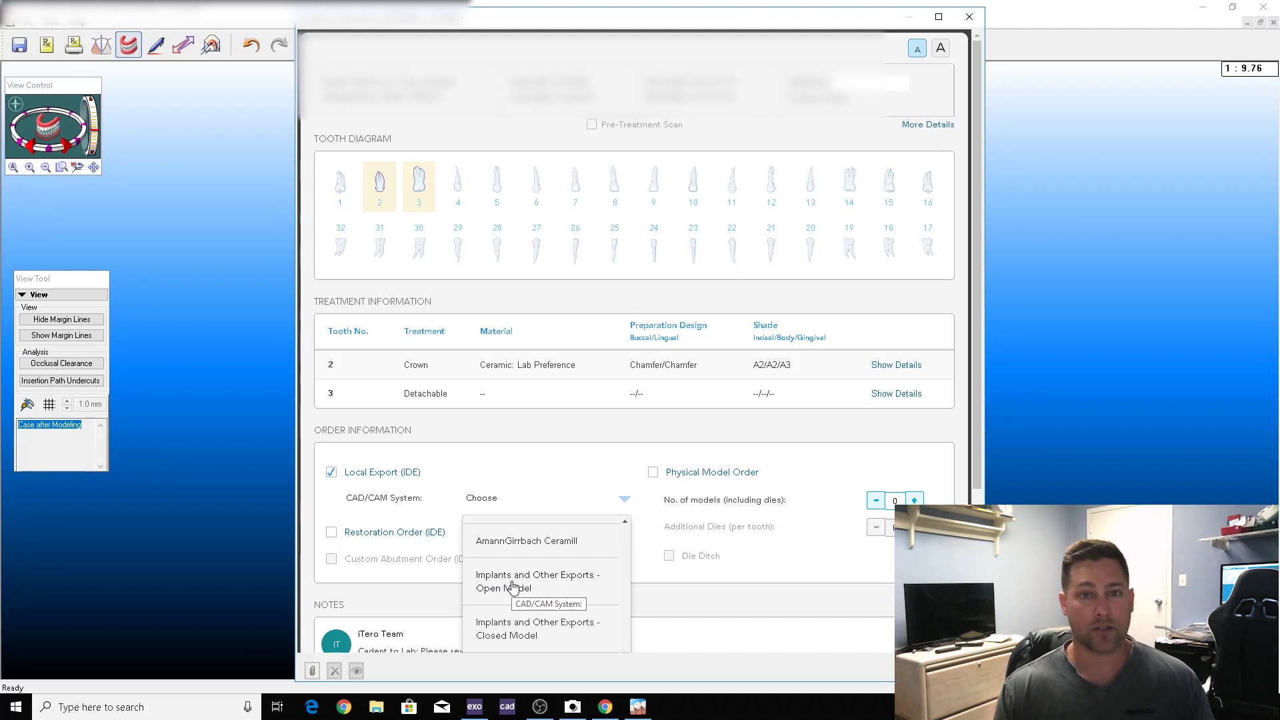
pyautogui.scroll(-8, 512, 587)
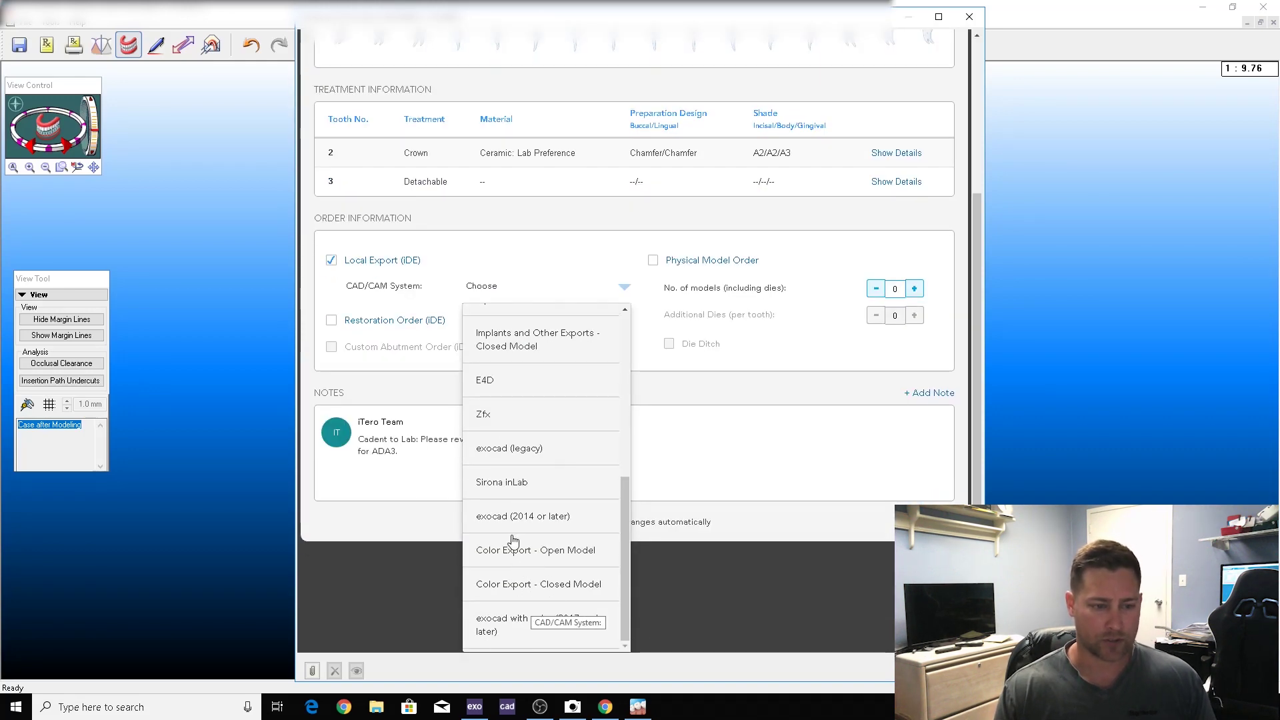
pyautogui.scroll(8, 523, 512)
pyautogui.scroll(-2, 552, 580)
pyautogui.scroll(2, 551, 580)
pyautogui.scroll(-1, 686, 594)
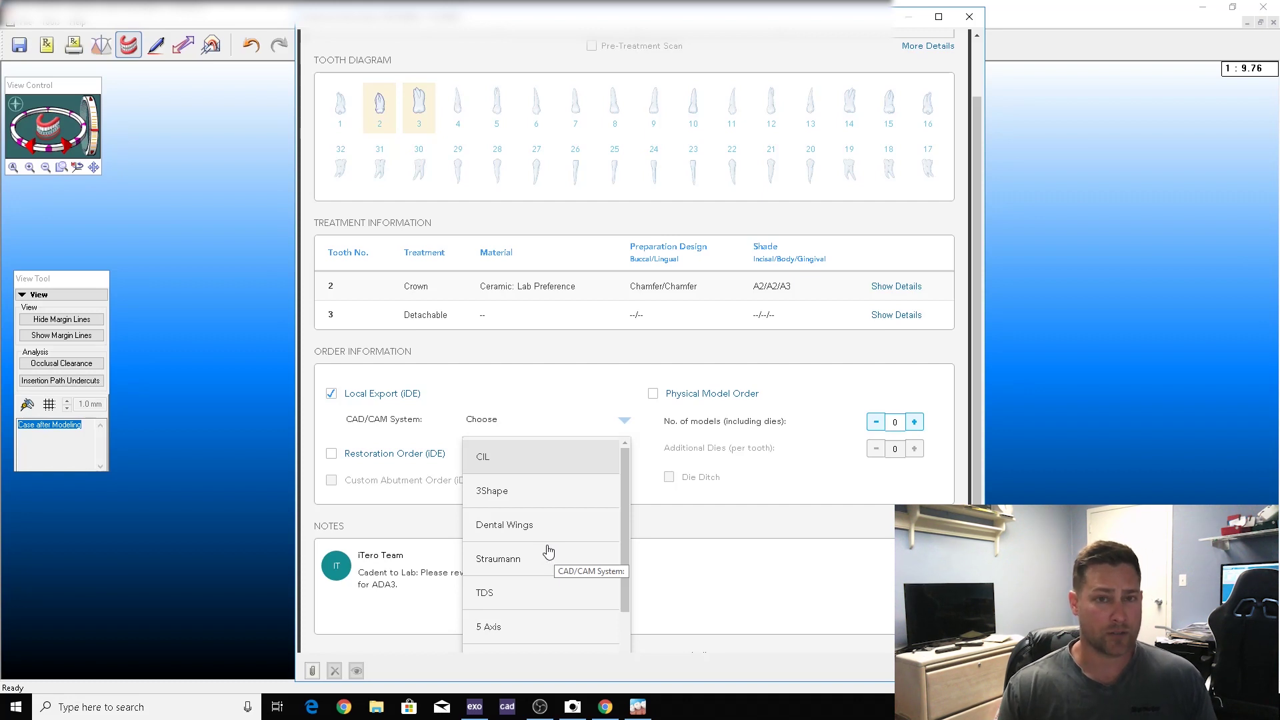
pyautogui.scroll(-2, 562, 572)
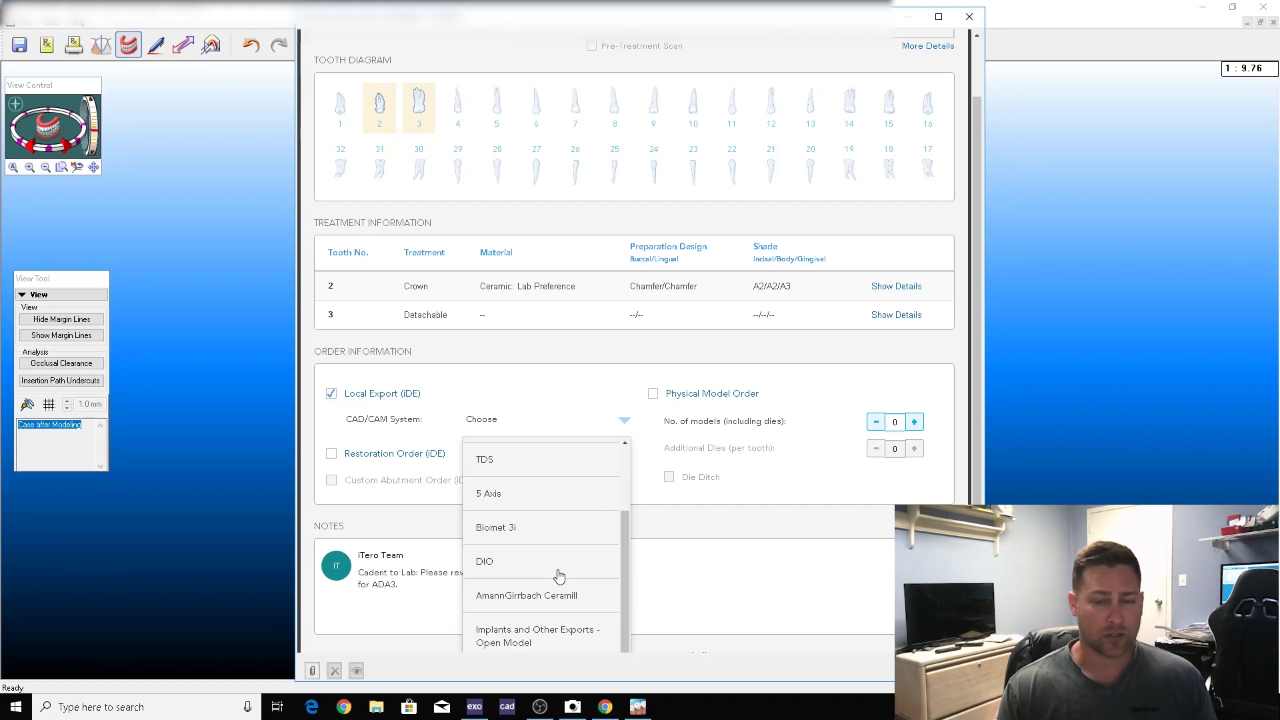
pyautogui.scroll(-2, 562, 575)
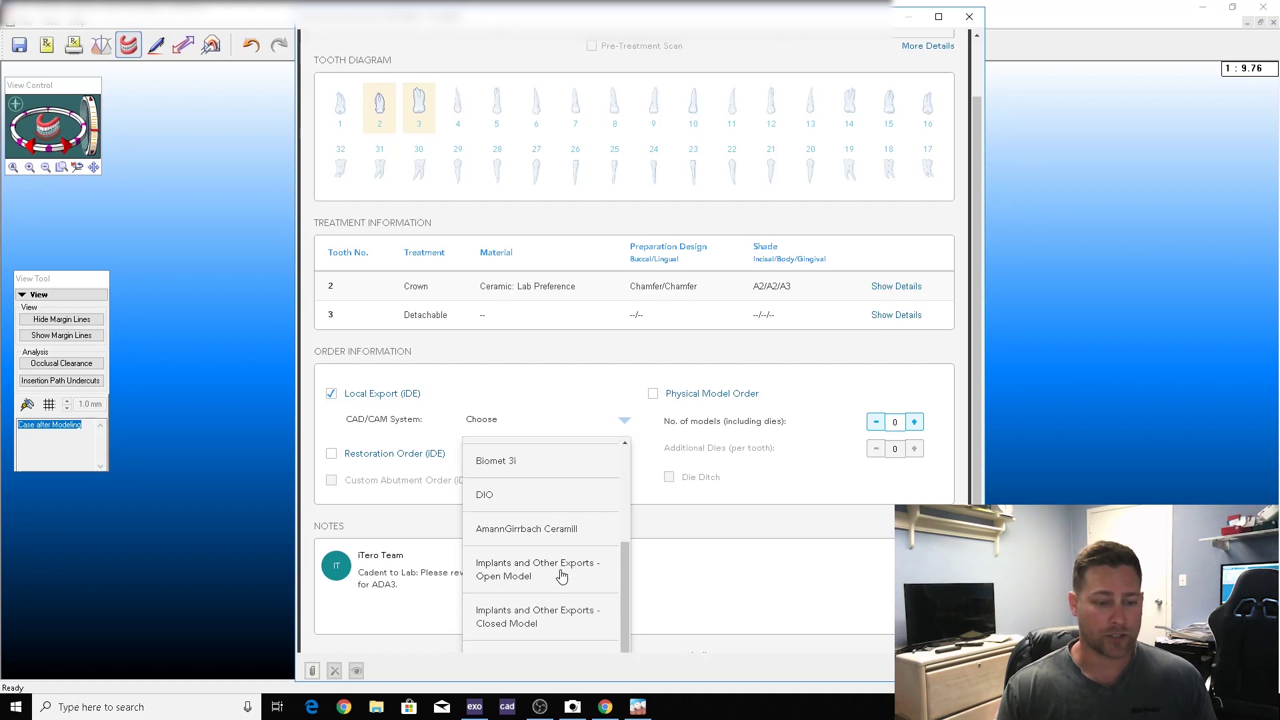
pyautogui.click(496, 575)
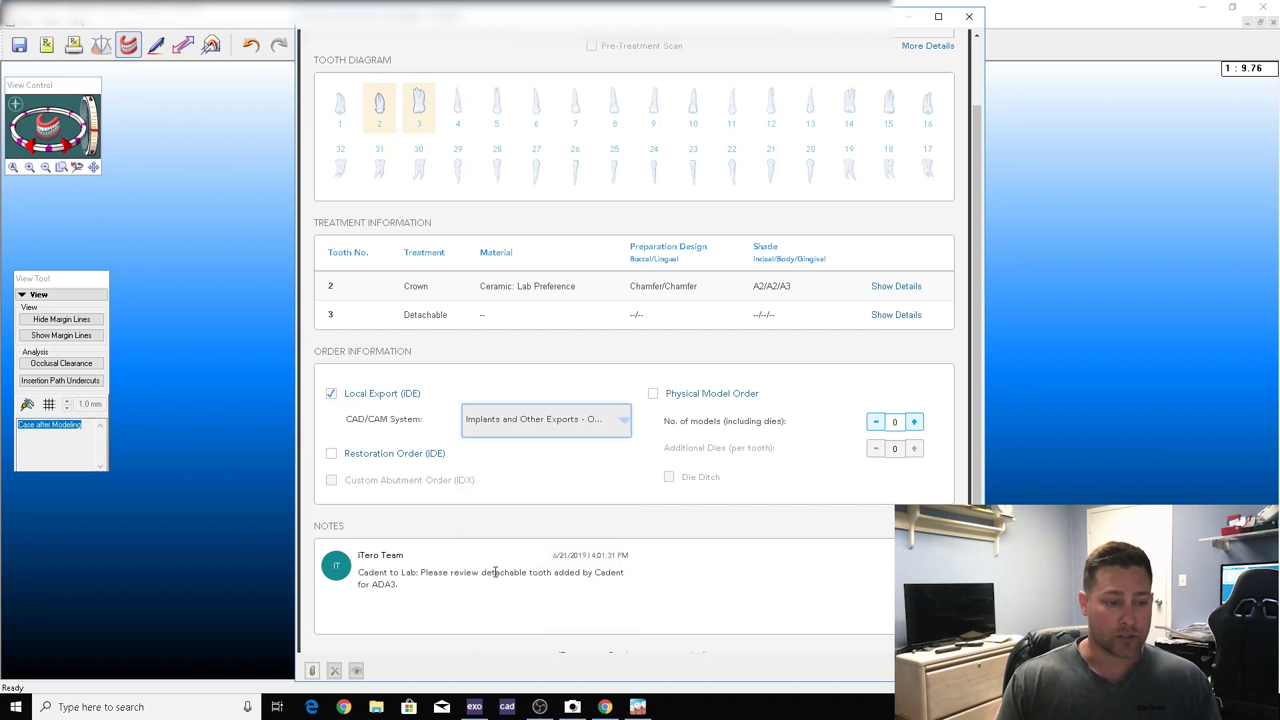
# Close the treatment information and run the print command for the case's prescription
pyautogui.click(969, 16)
pyautogui.click(74, 46)
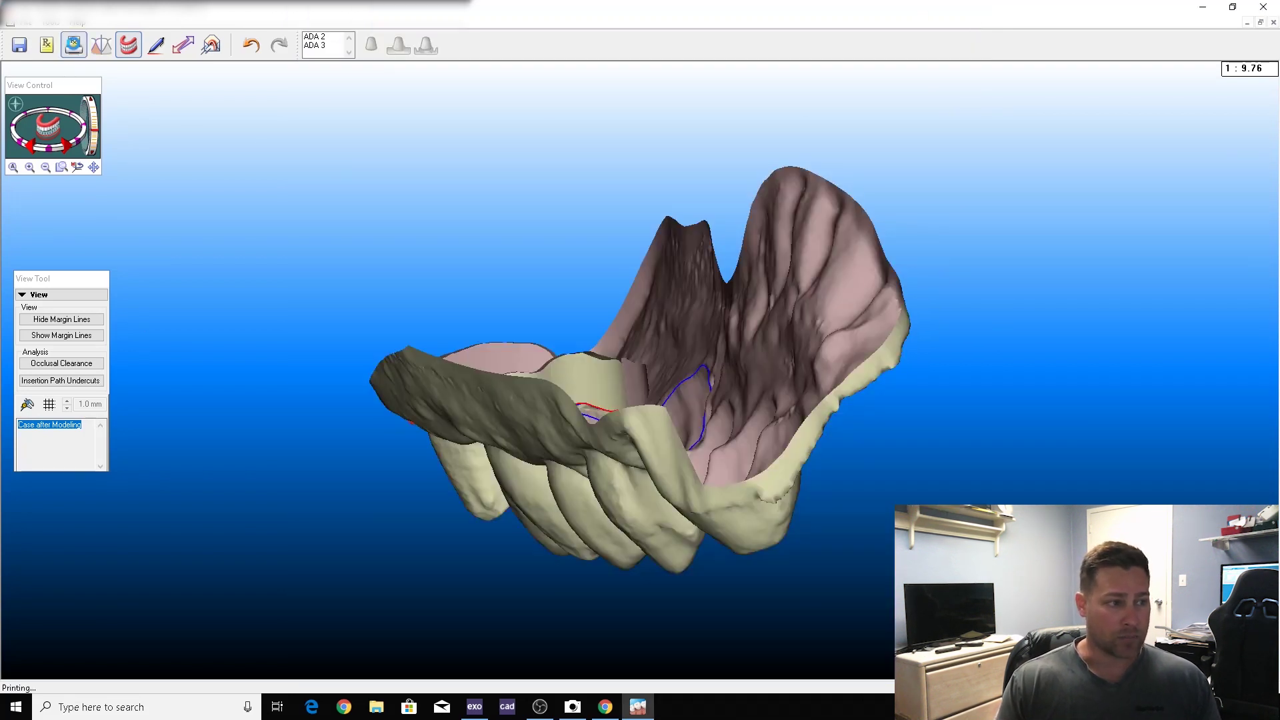
pyautogui.click(693, 442)
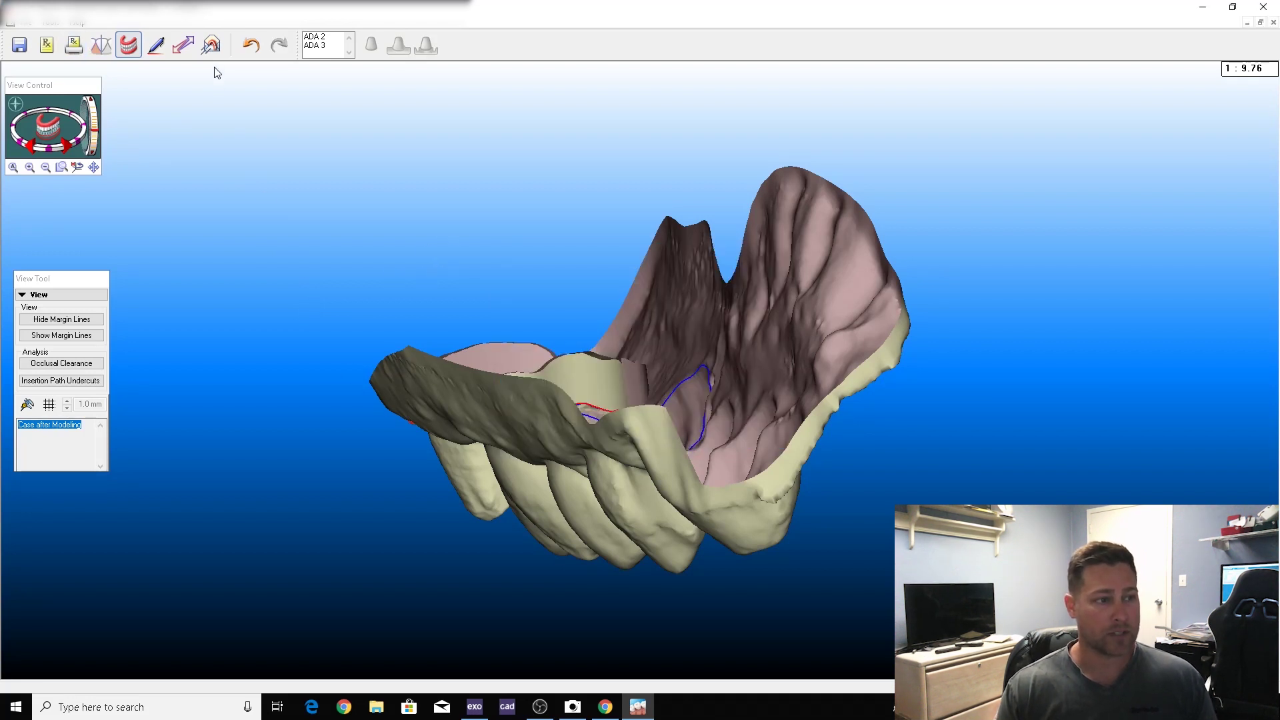
# Inspect the scanned arches, send the case with confirmation, and open its exported files folder
pyautogui.doubleClick(674, 436)
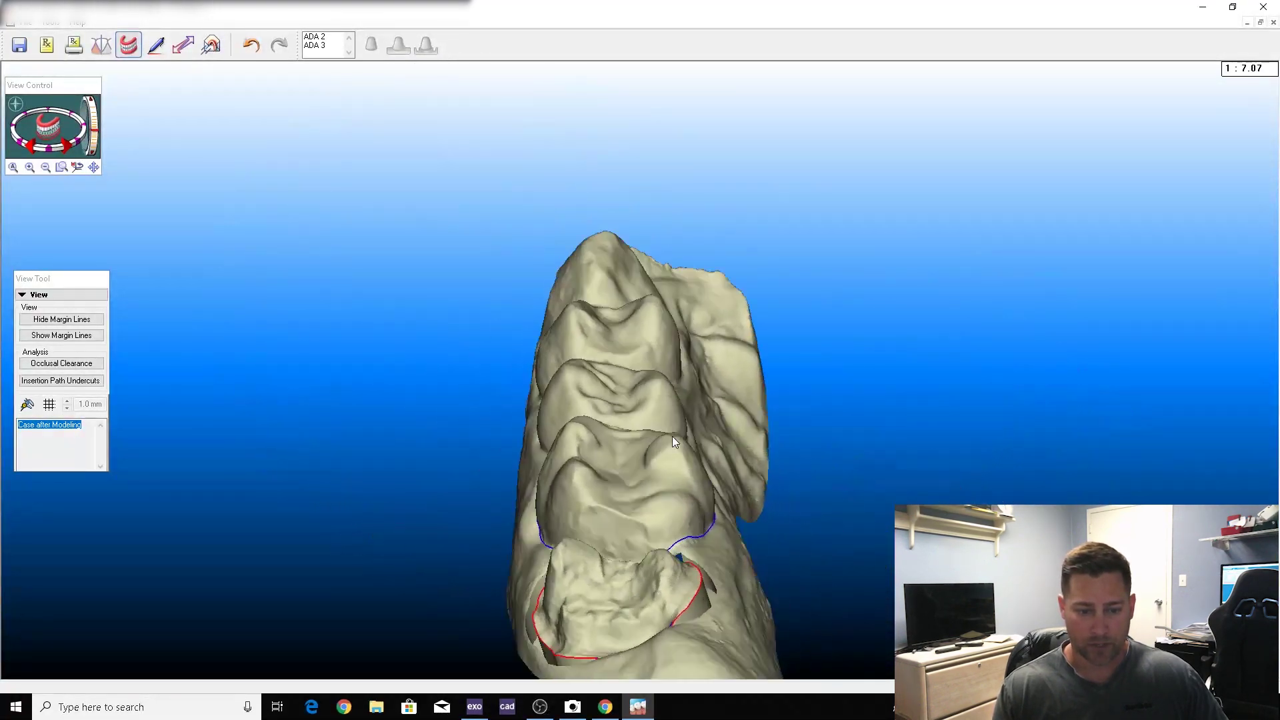
pyautogui.click(54, 130)
pyautogui.click(52, 136)
pyautogui.click(52, 139)
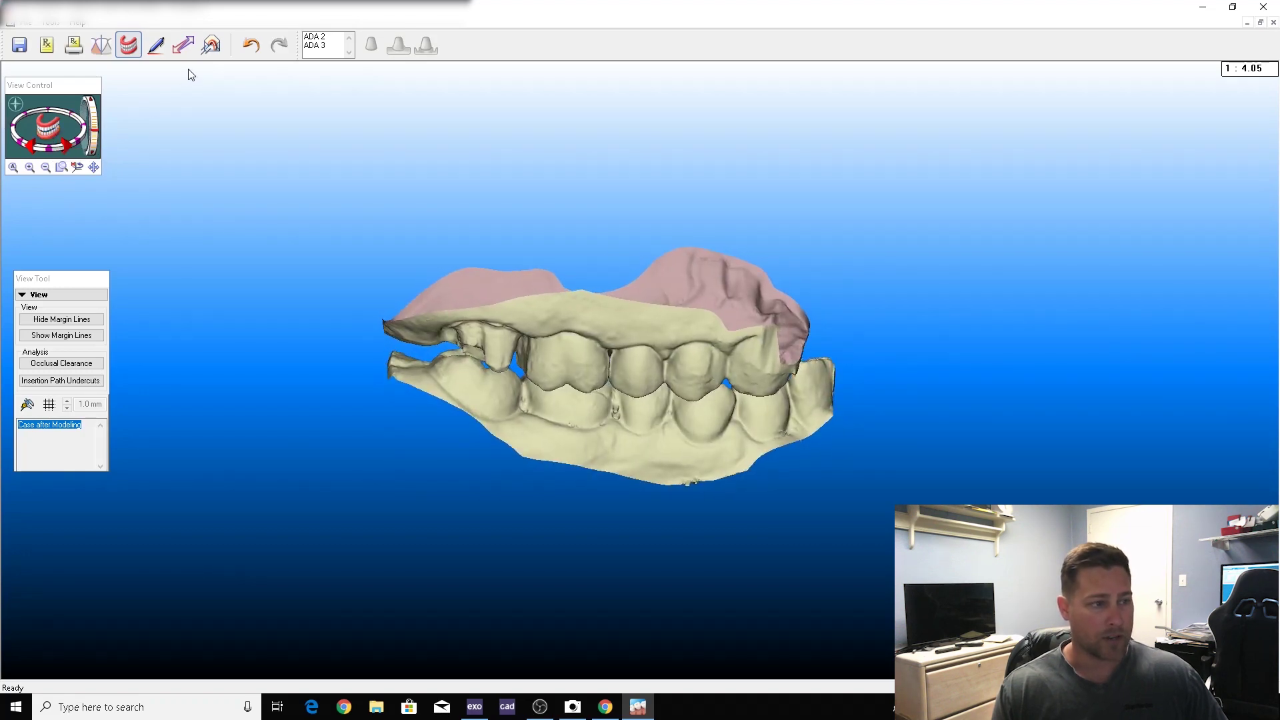
pyautogui.click(211, 47)
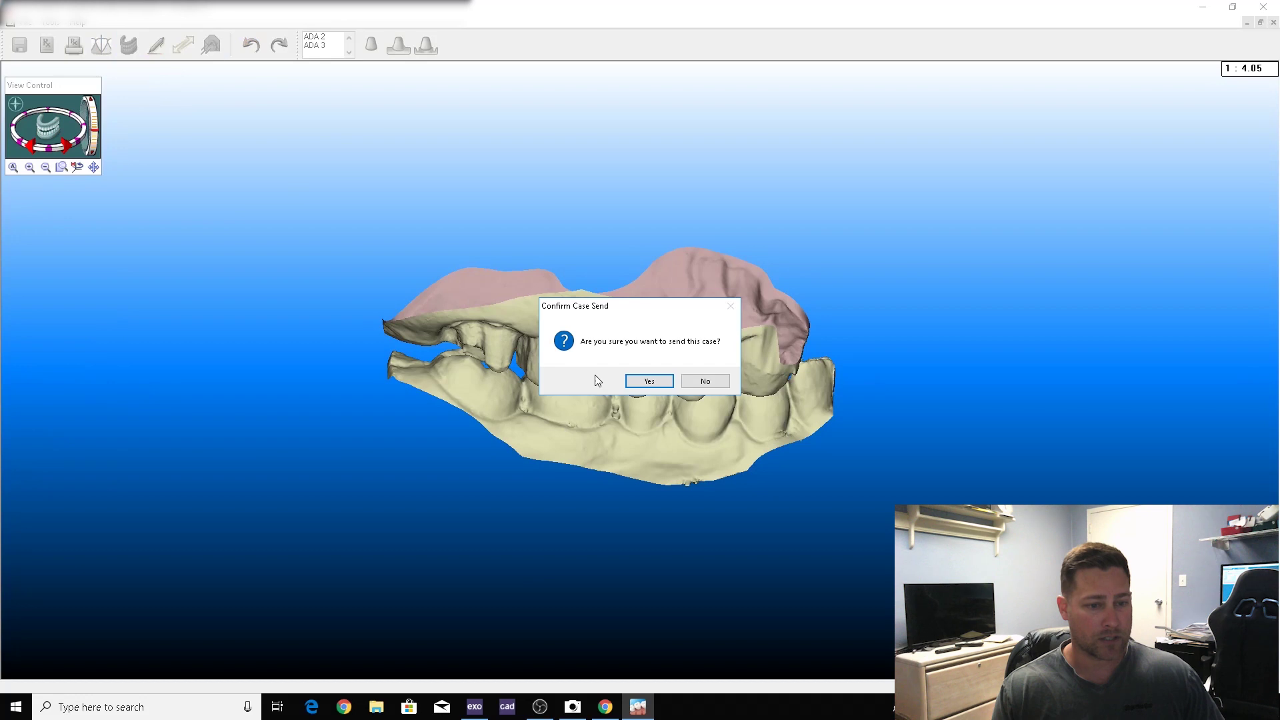
pyautogui.click(649, 381)
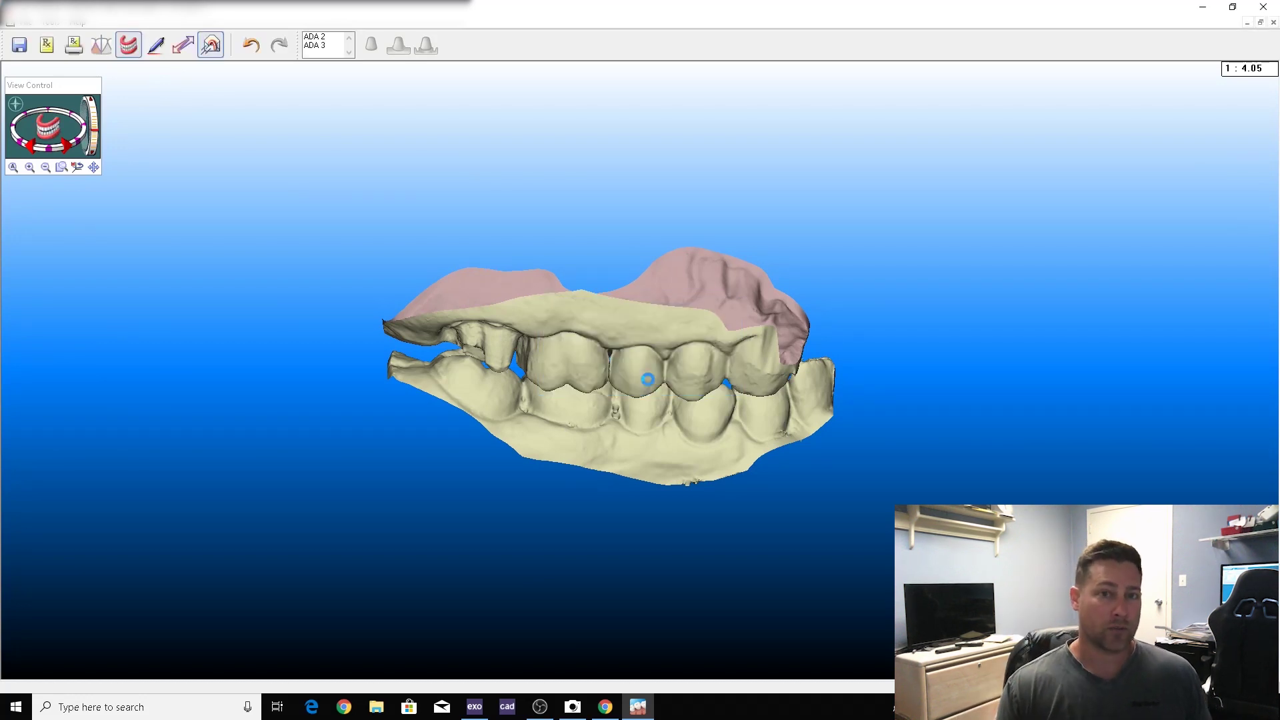
pyautogui.click(655, 387)
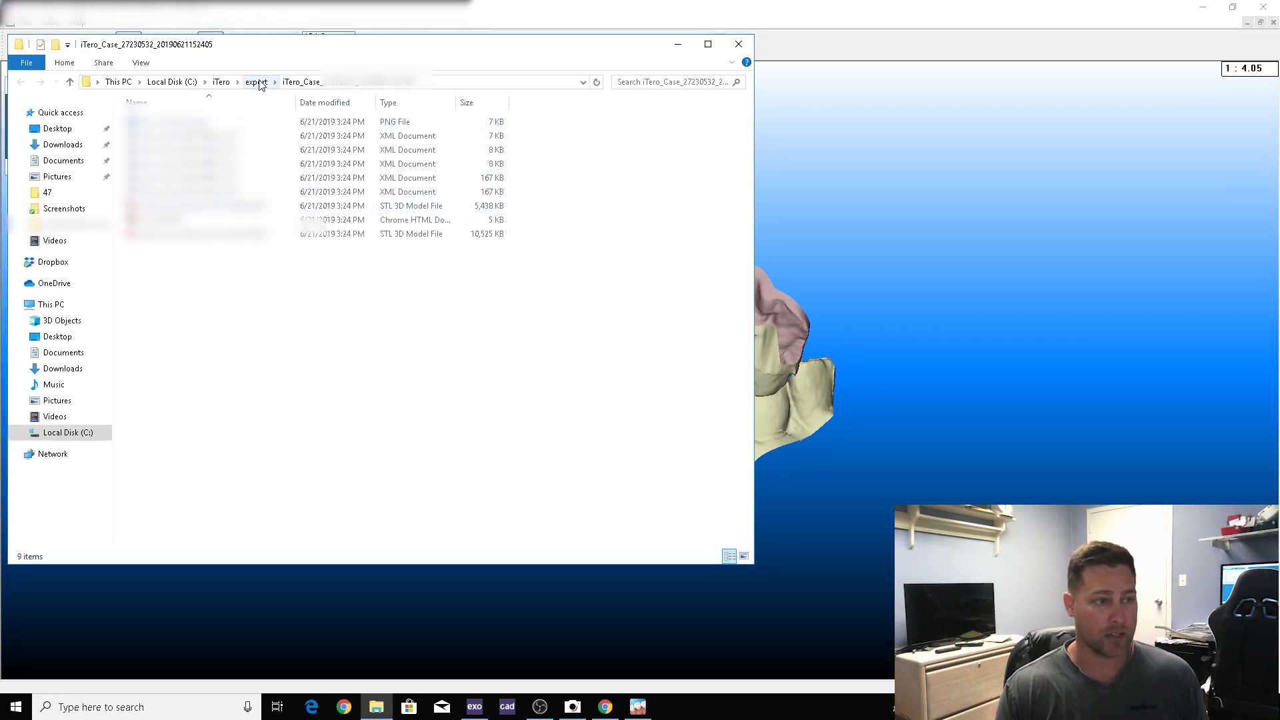
# Rename the newly exported case folder inside the iTero export folder
pyautogui.click(257, 82)
pyautogui.rightClick(176, 121)
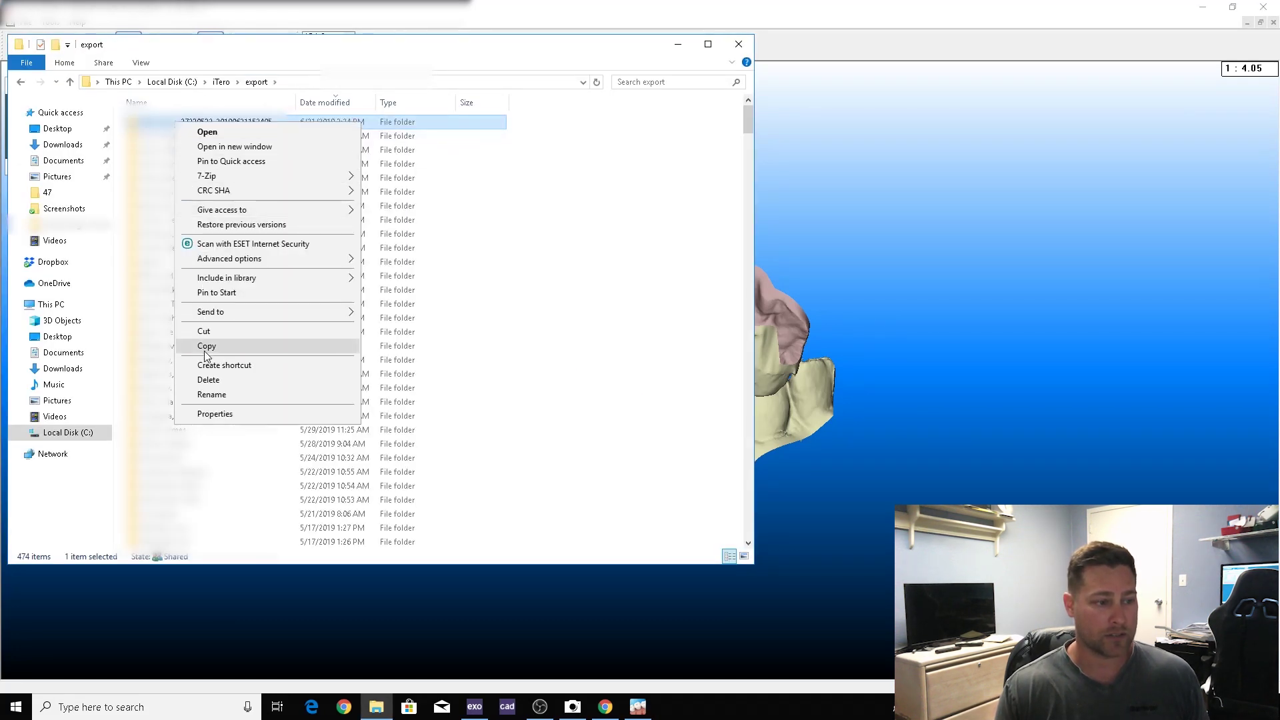
pyautogui.click(212, 395)
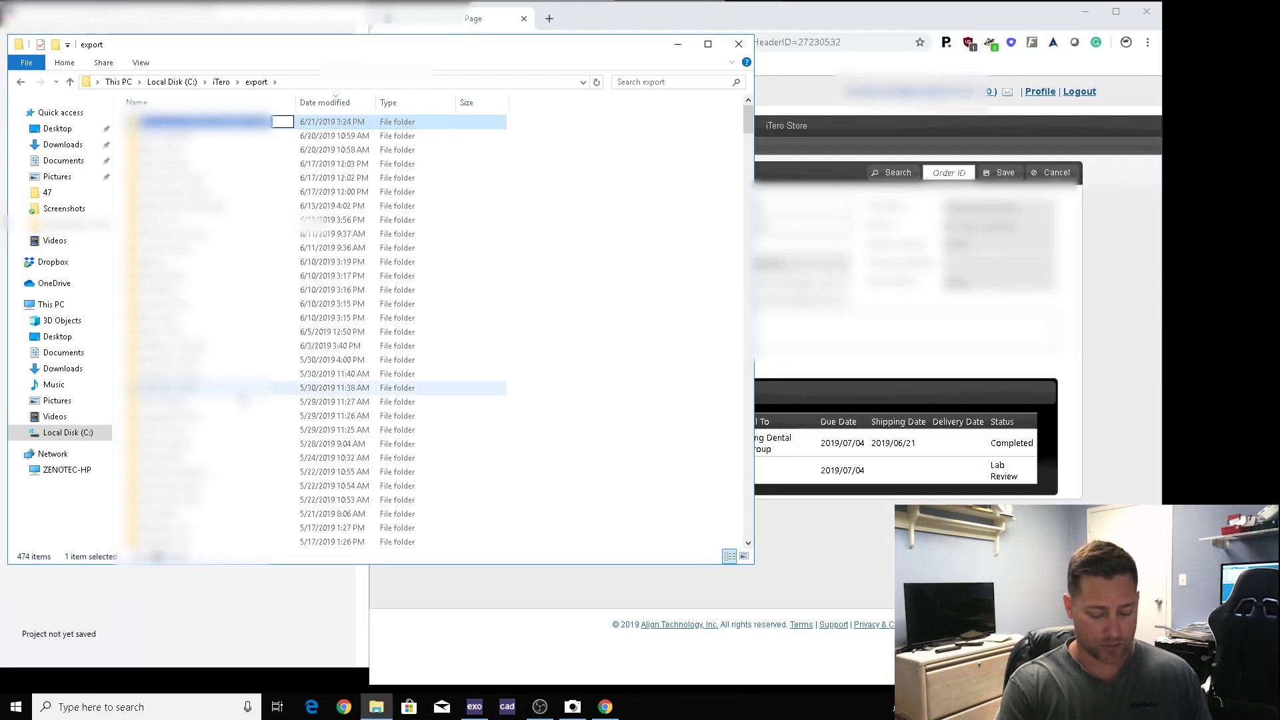
pyautogui.press('BackSpace')
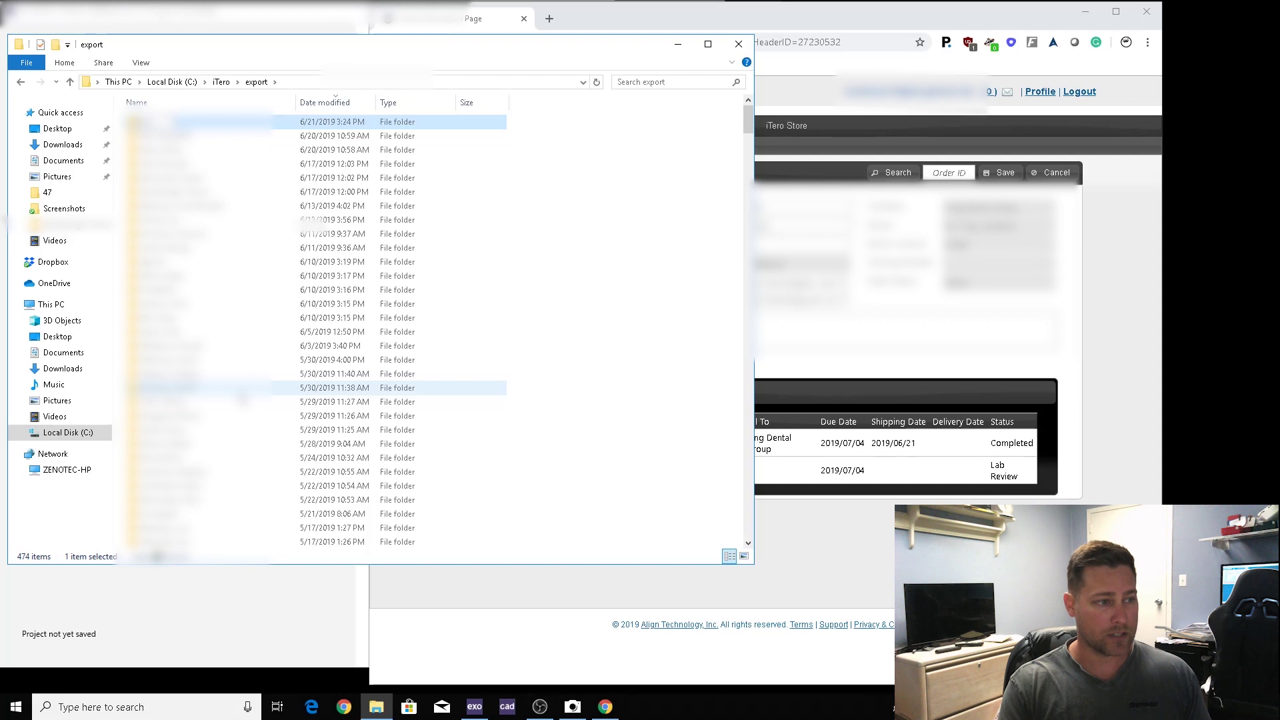
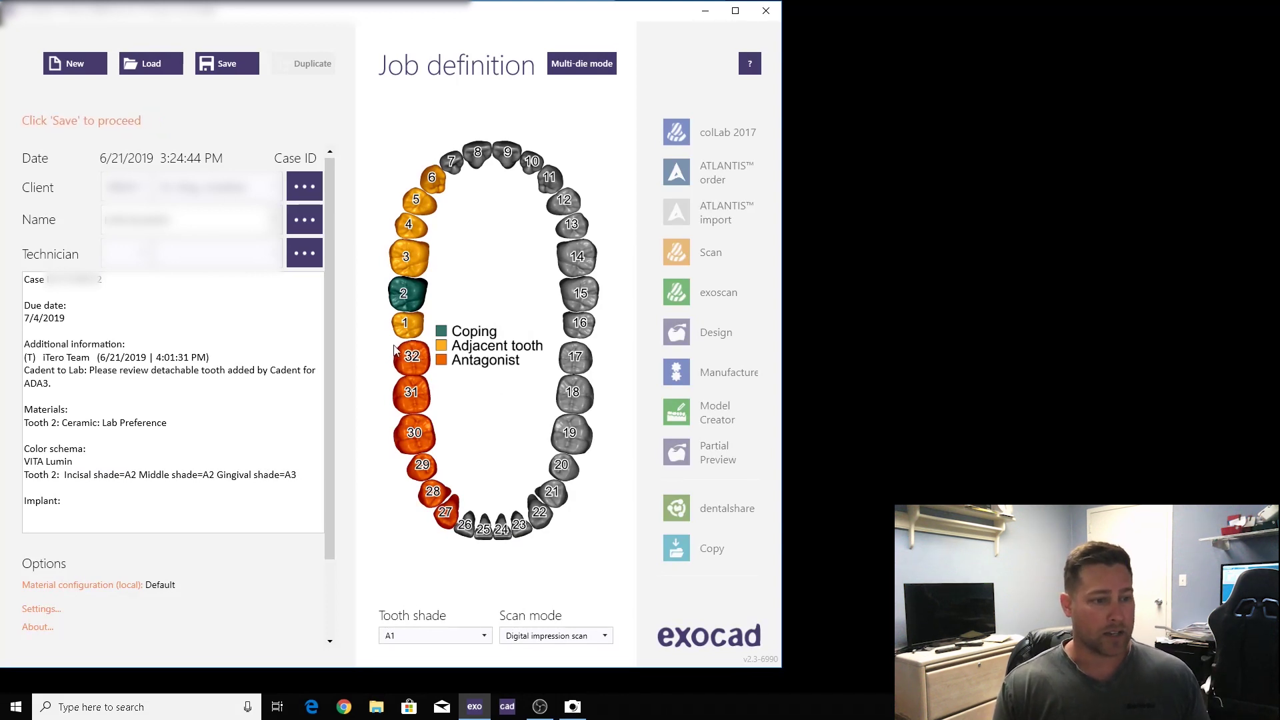
# Define tooth 2 as an anatomic crown using the 3/4-Axis materials and Zirconia
pyautogui.moveTo(409, 307)
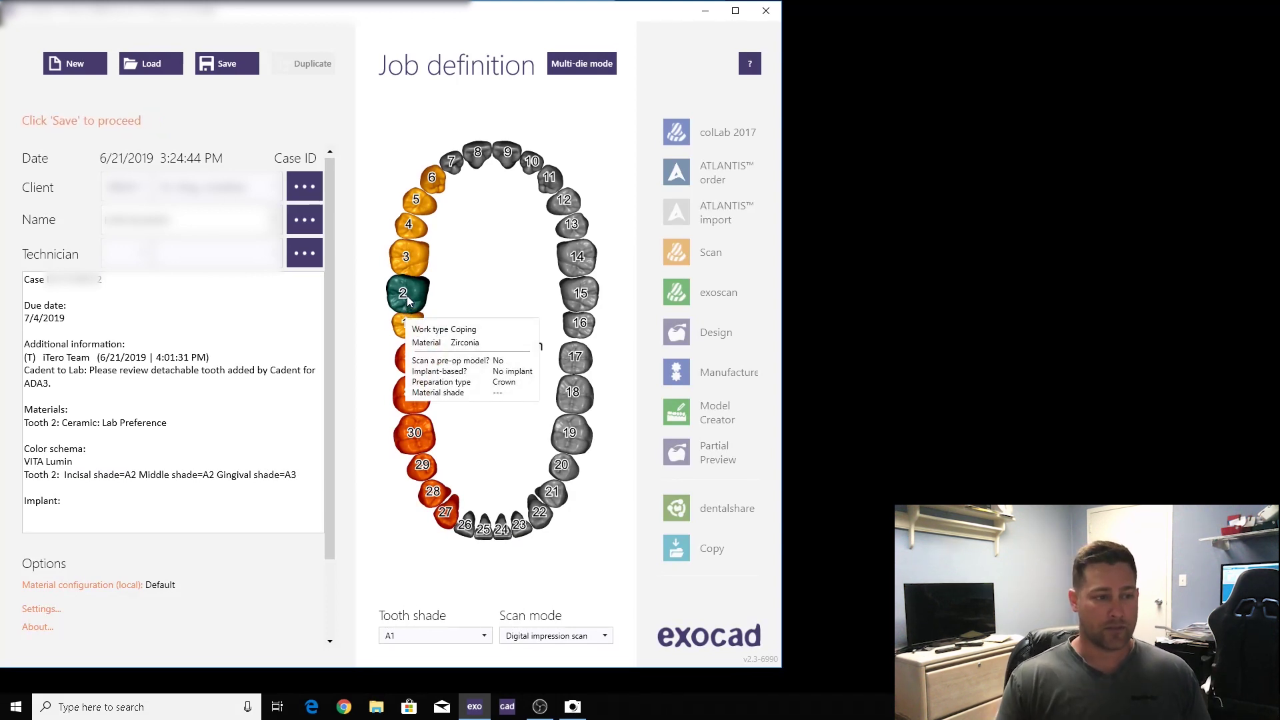
pyautogui.click(407, 297)
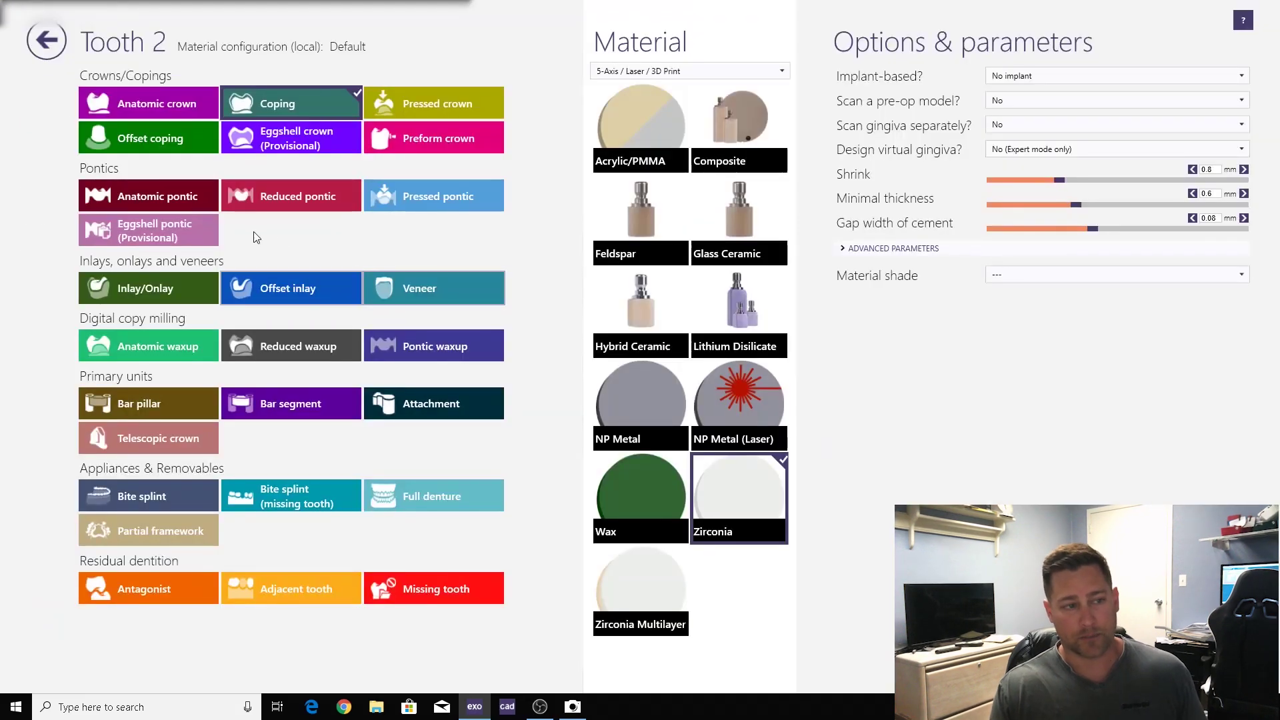
pyautogui.click(660, 71)
pyautogui.click(627, 94)
pyautogui.click(651, 498)
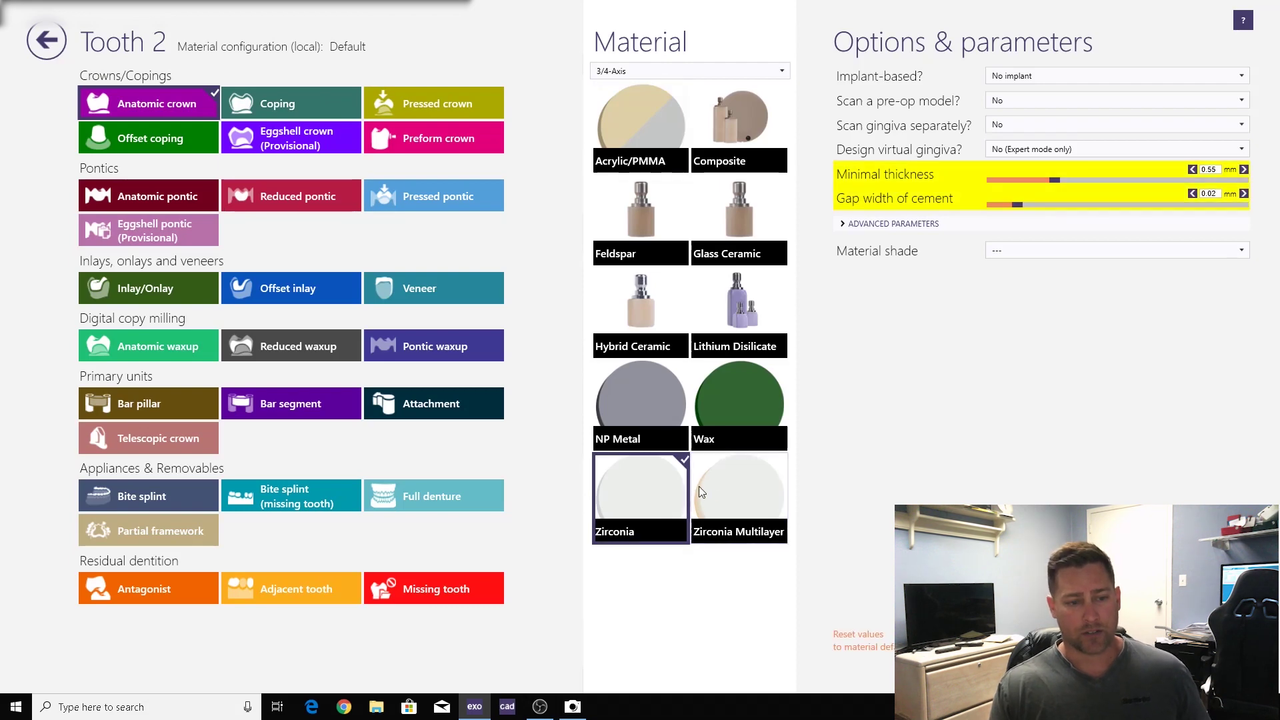
pyautogui.click(1205, 647)
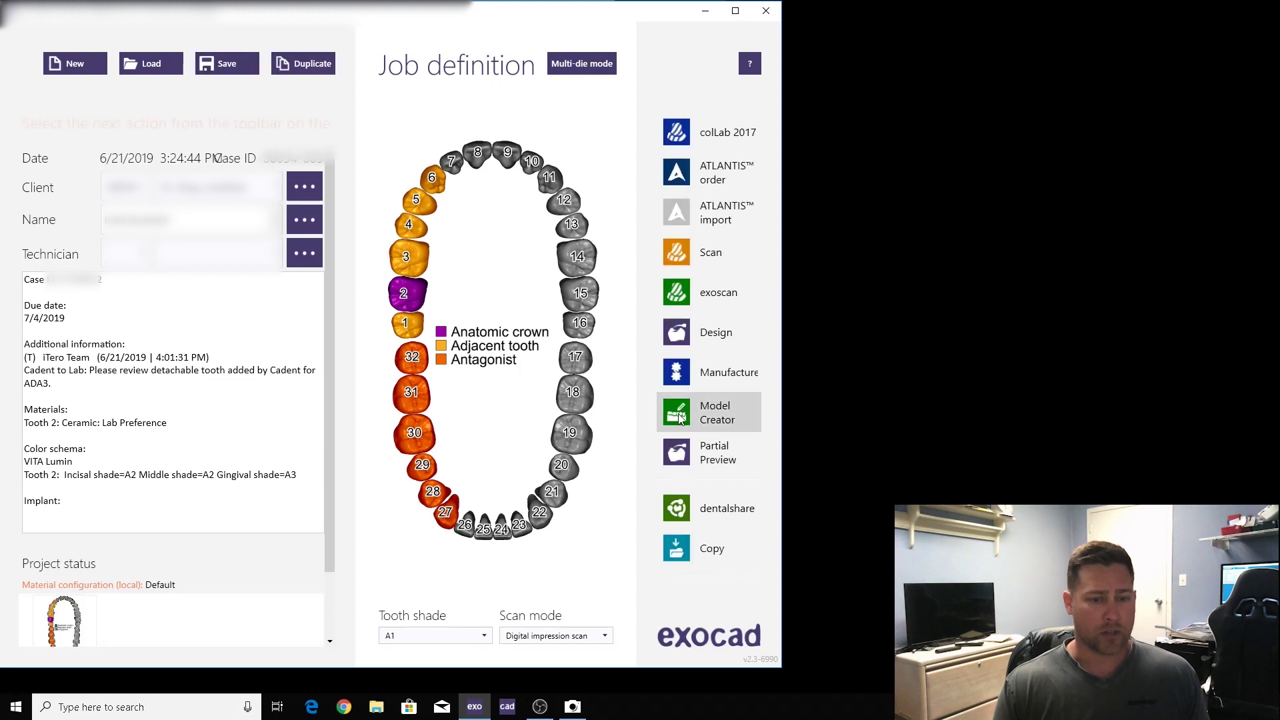
# Open the case in Model Creator with scan data only and inspect the prepared tooth's trimmed margin up close
pyautogui.click(700, 419)
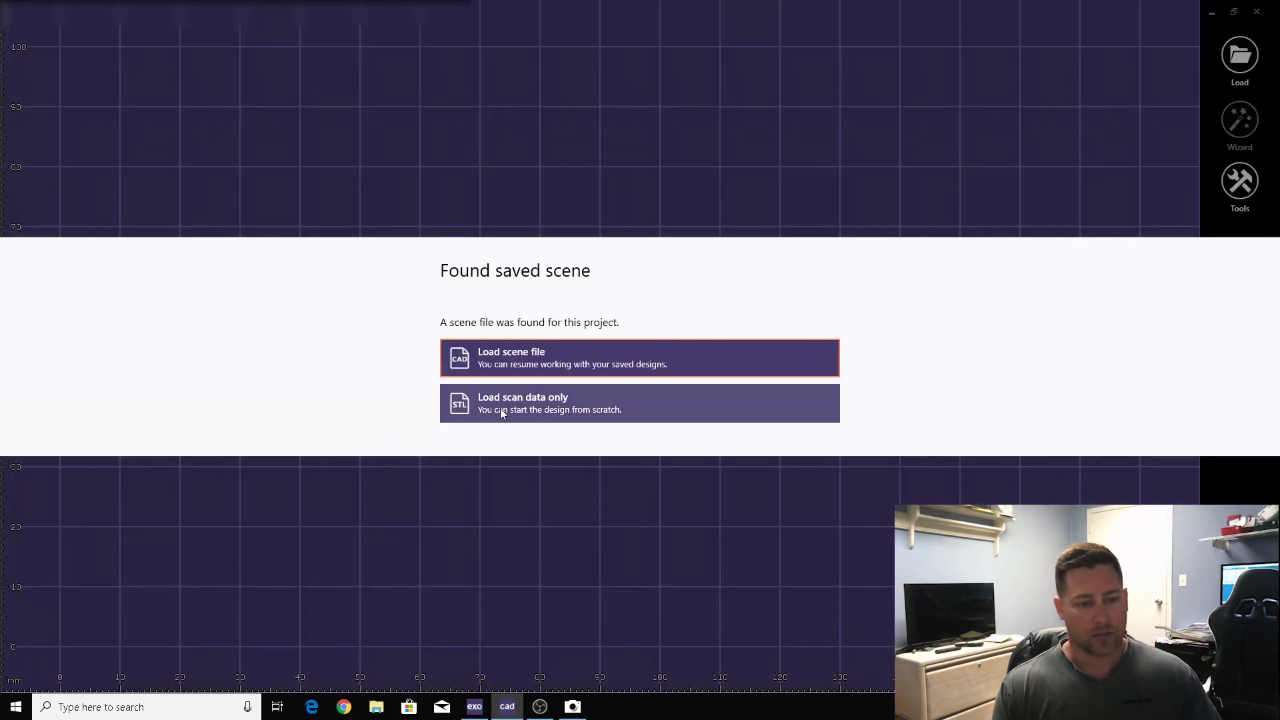
pyautogui.click(501, 410)
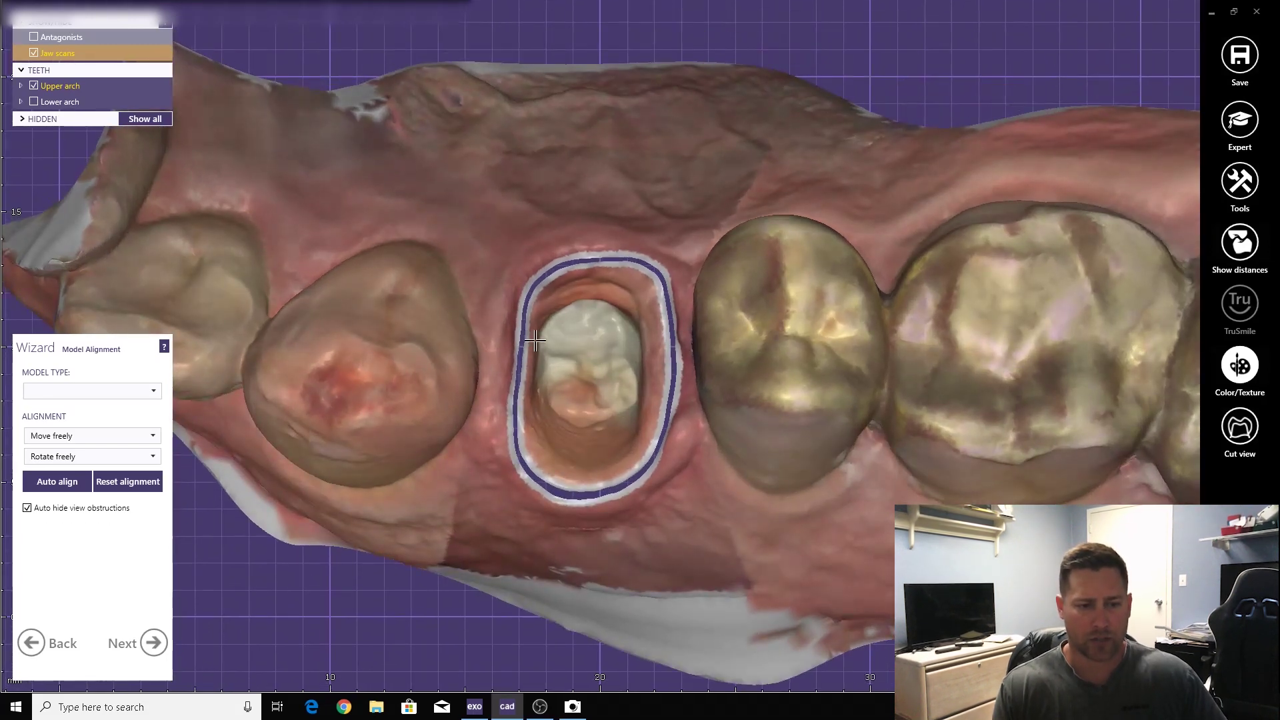
pyautogui.moveTo(536, 341); pyautogui.dragTo(557, 392)
pyautogui.scroll(6, 557, 391)
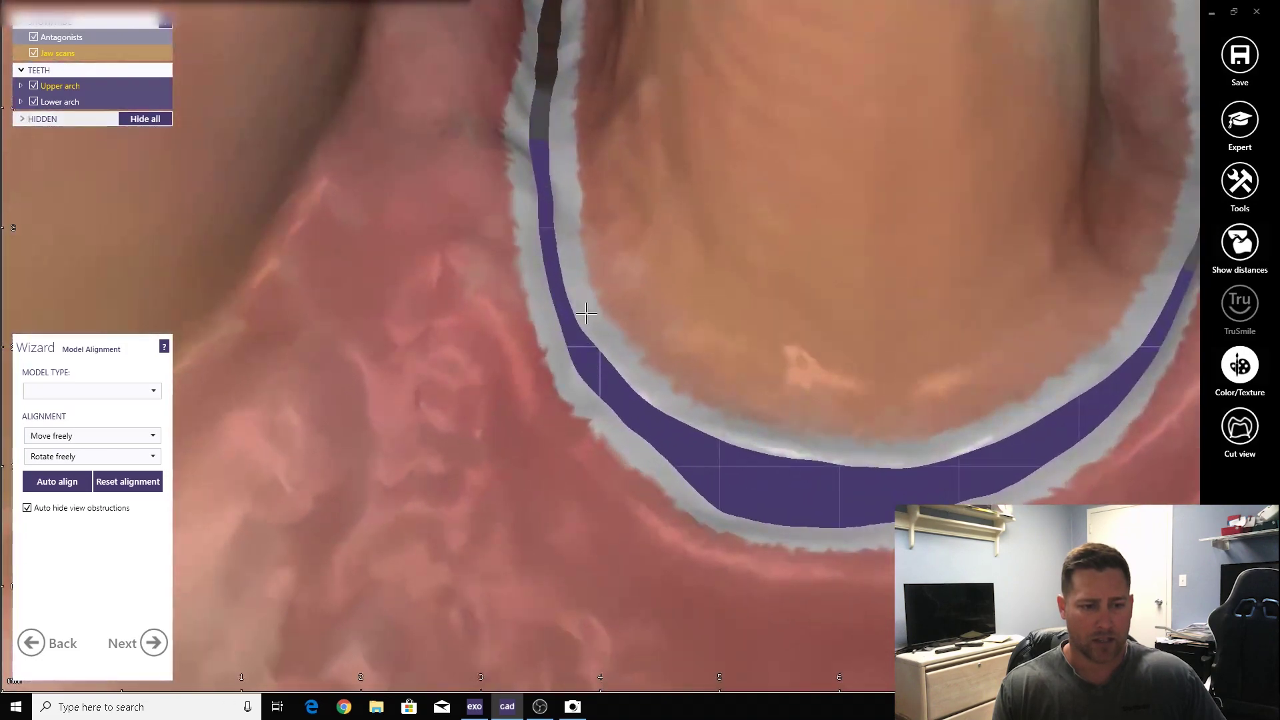
pyautogui.scroll(-3, 437, 226)
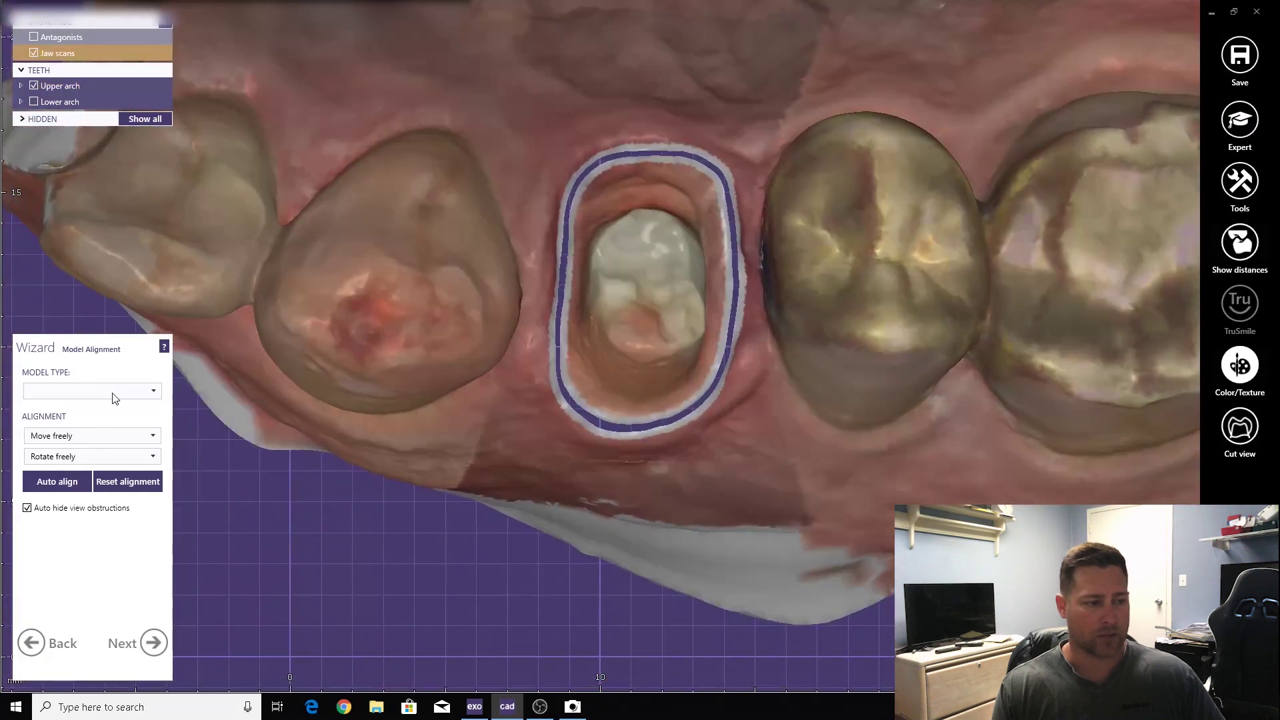
# Choose Plateless model with extra dies, move the scans toward the upper plane, and accept the alignment with a model height of 36.15 mm
pyautogui.click(115, 397)
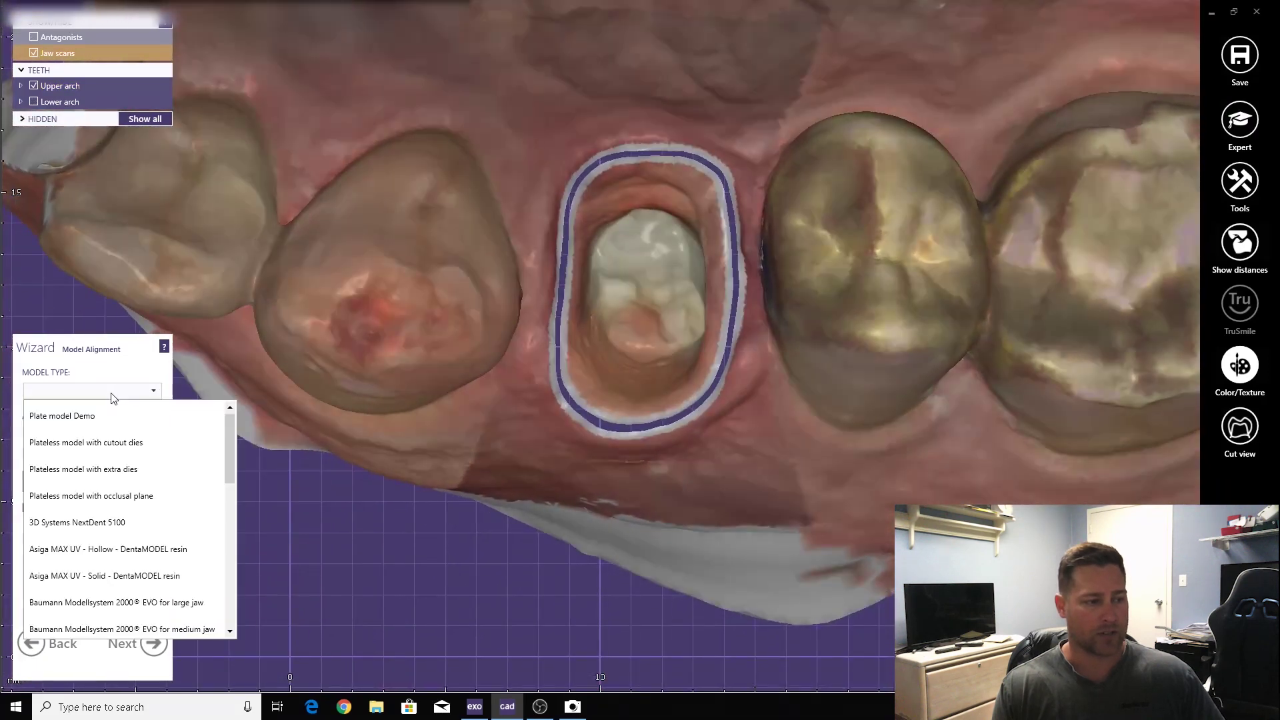
pyautogui.click(92, 470)
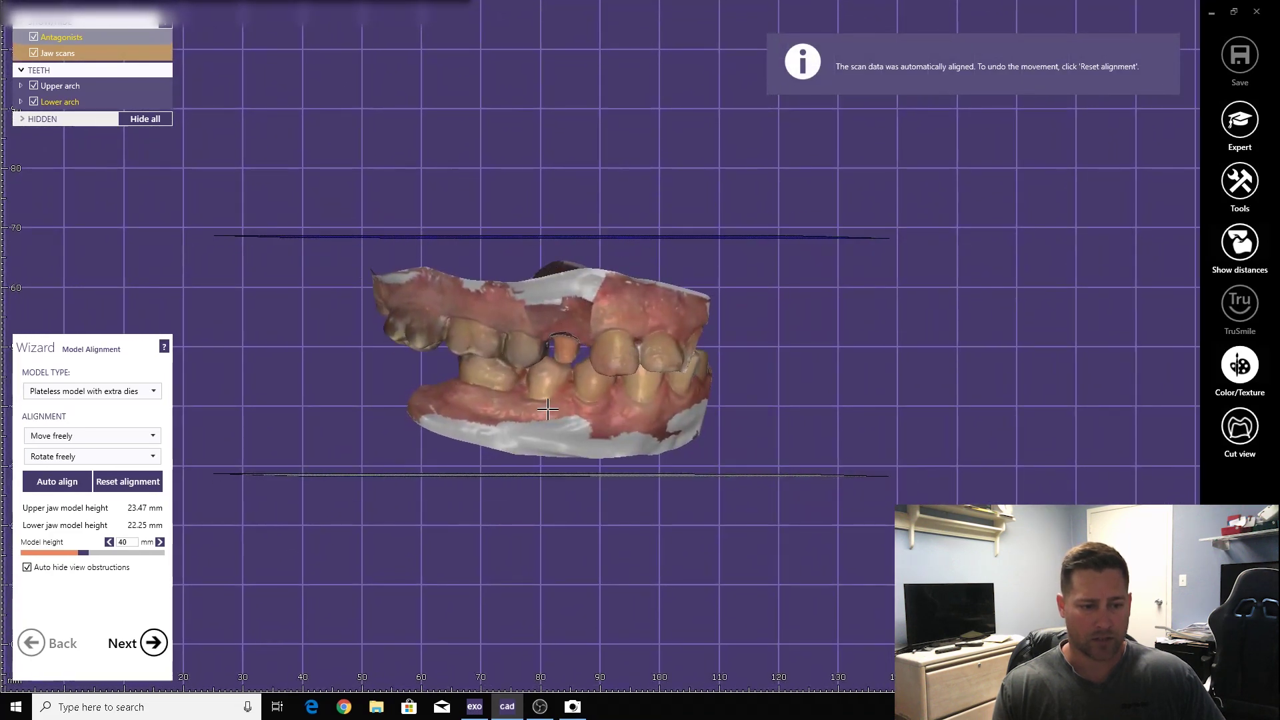
pyautogui.moveTo(593, 383); pyautogui.dragTo(563, 286)
pyautogui.moveTo(584, 360); pyautogui.dragTo(586, 349)
pyautogui.moveTo(645, 390); pyautogui.dragTo(647, 386)
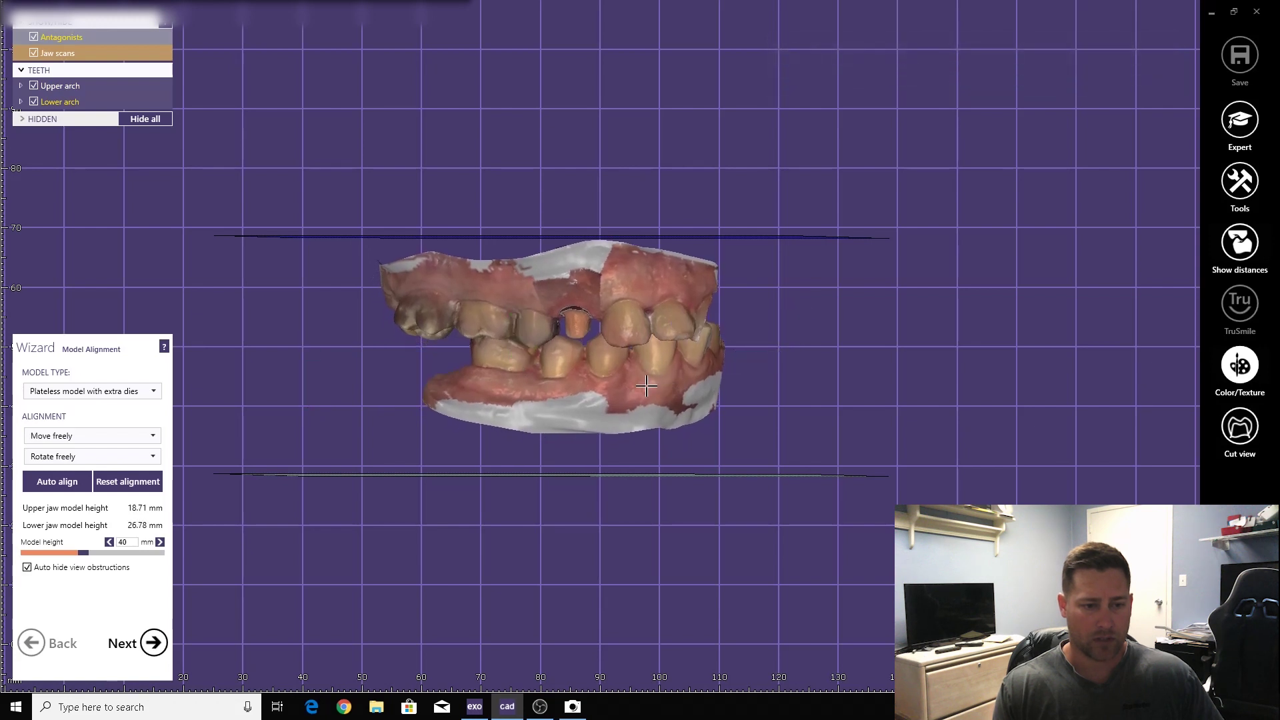
pyautogui.moveTo(82, 557); pyautogui.dragTo(75, 557)
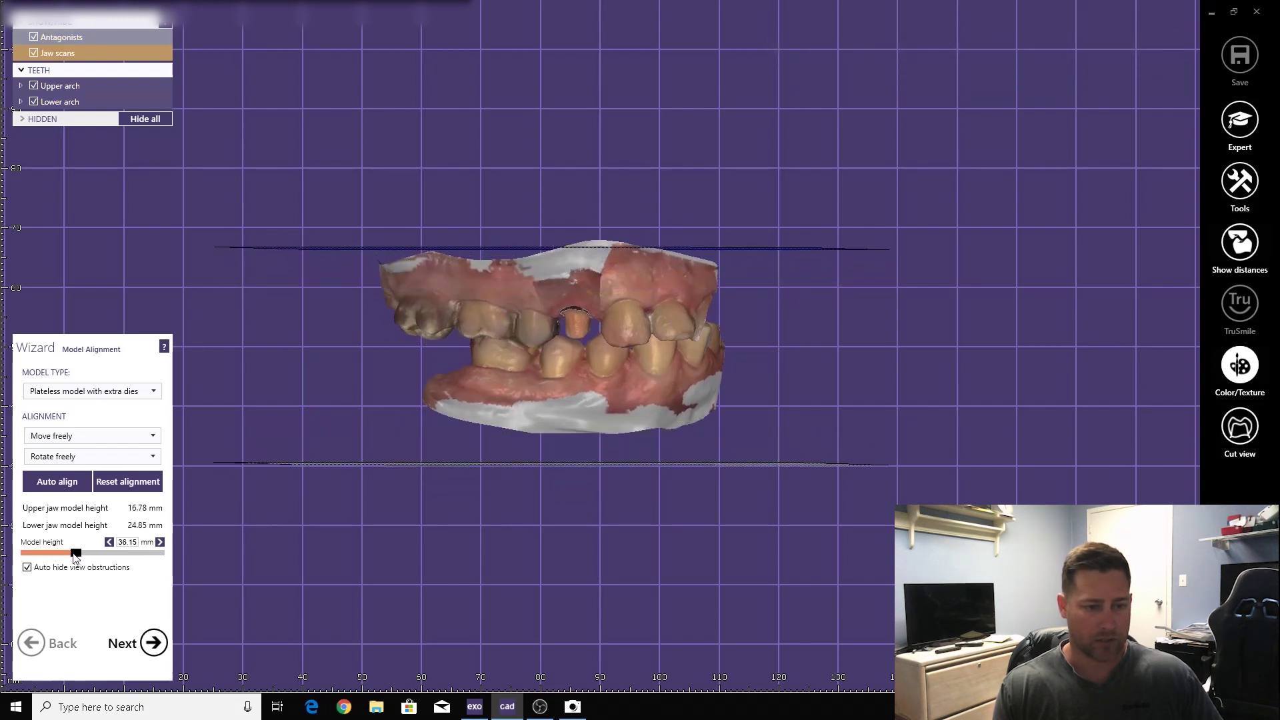
pyautogui.click(153, 643)
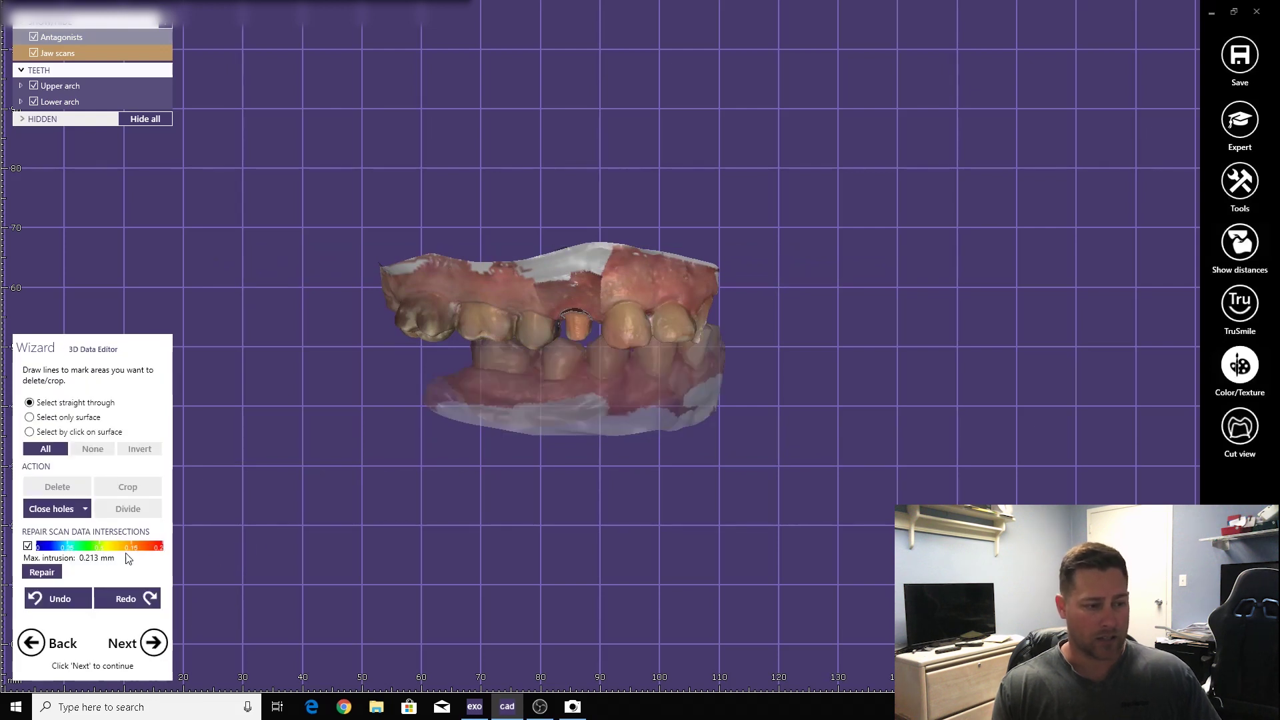
# Repair the scan data intersections and inspect the tooth 2 preparation in the margin line detection stage
pyautogui.click(40, 573)
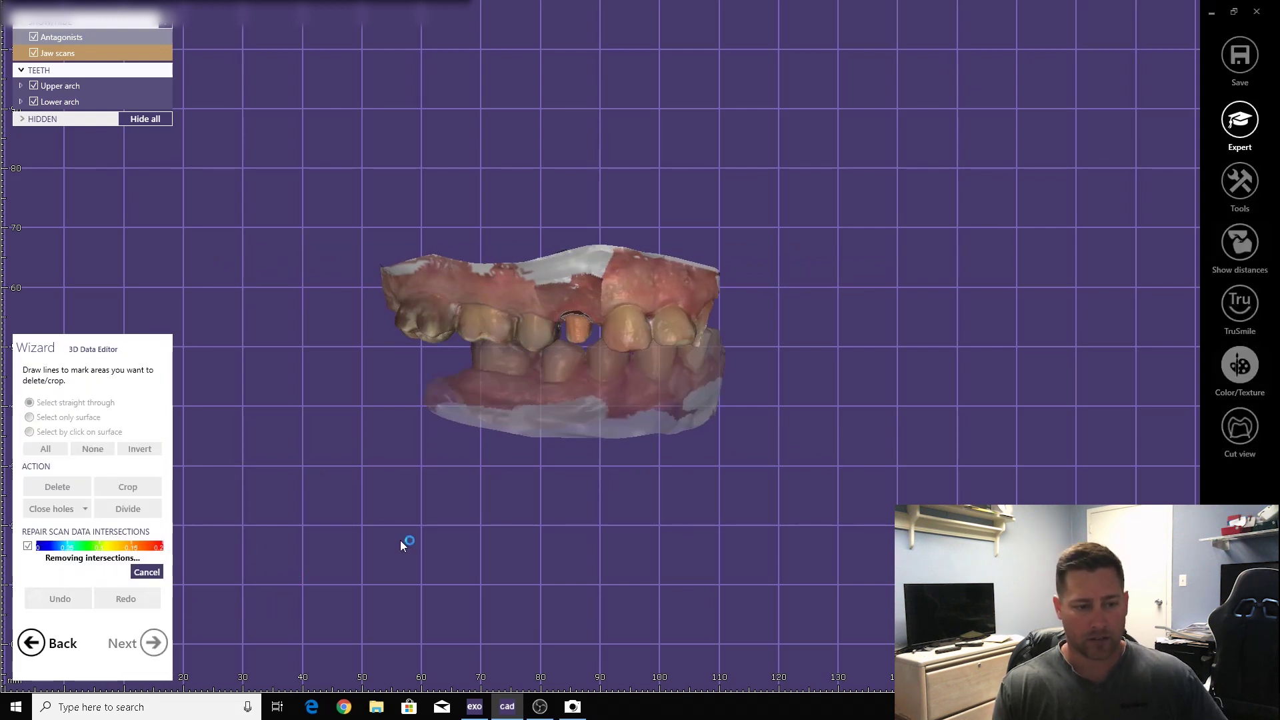
pyautogui.click(153, 643)
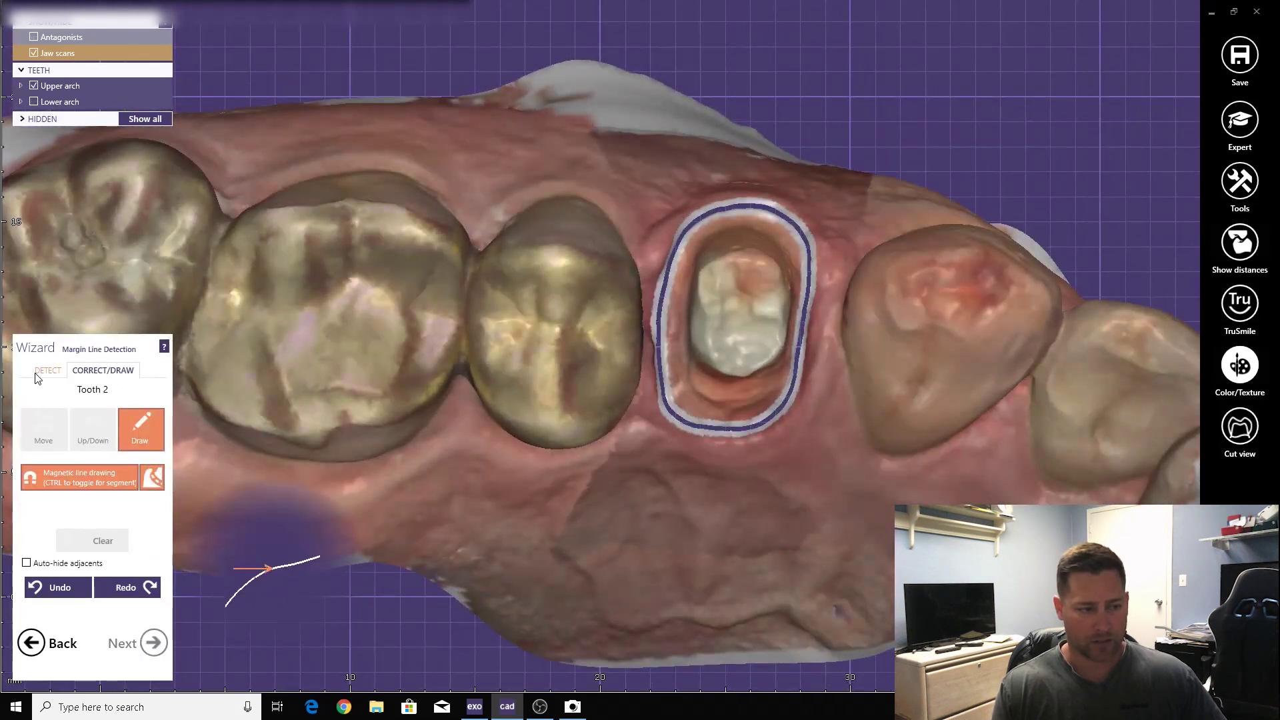
pyautogui.click(41, 372)
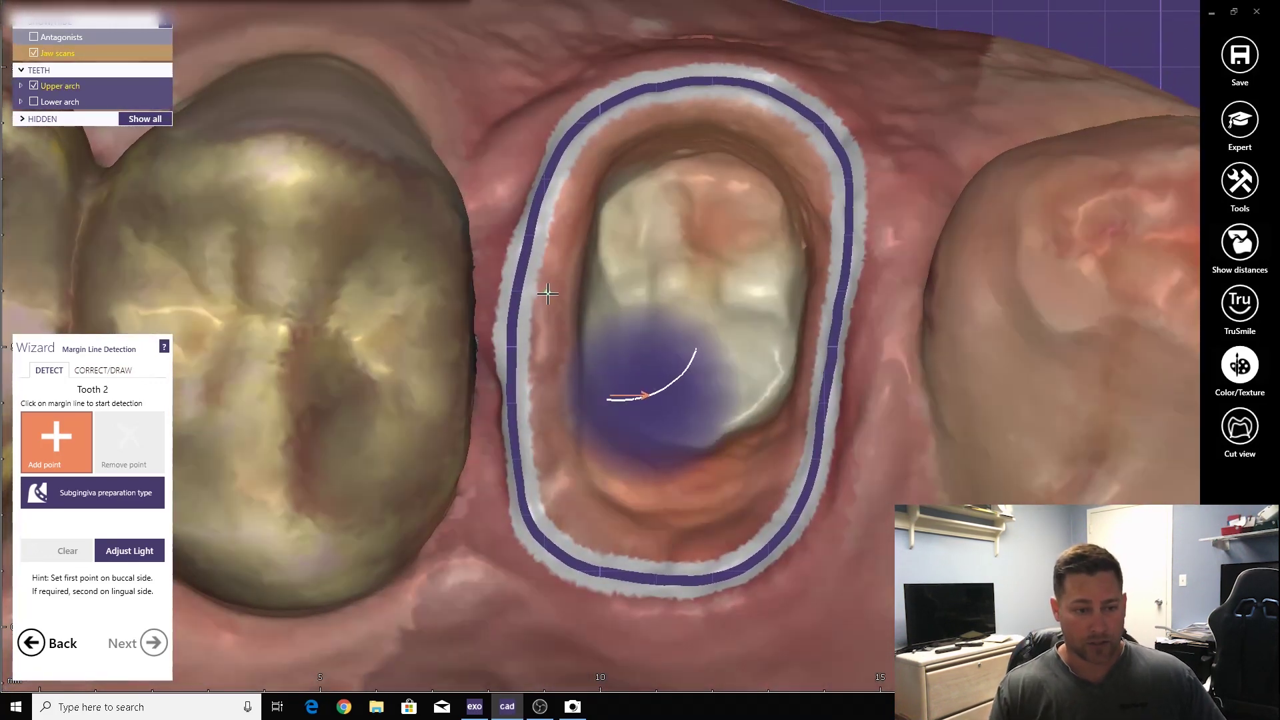
pyautogui.moveTo(548, 295); pyautogui.dragTo(520, 251)
pyautogui.scroll(1, 520, 252)
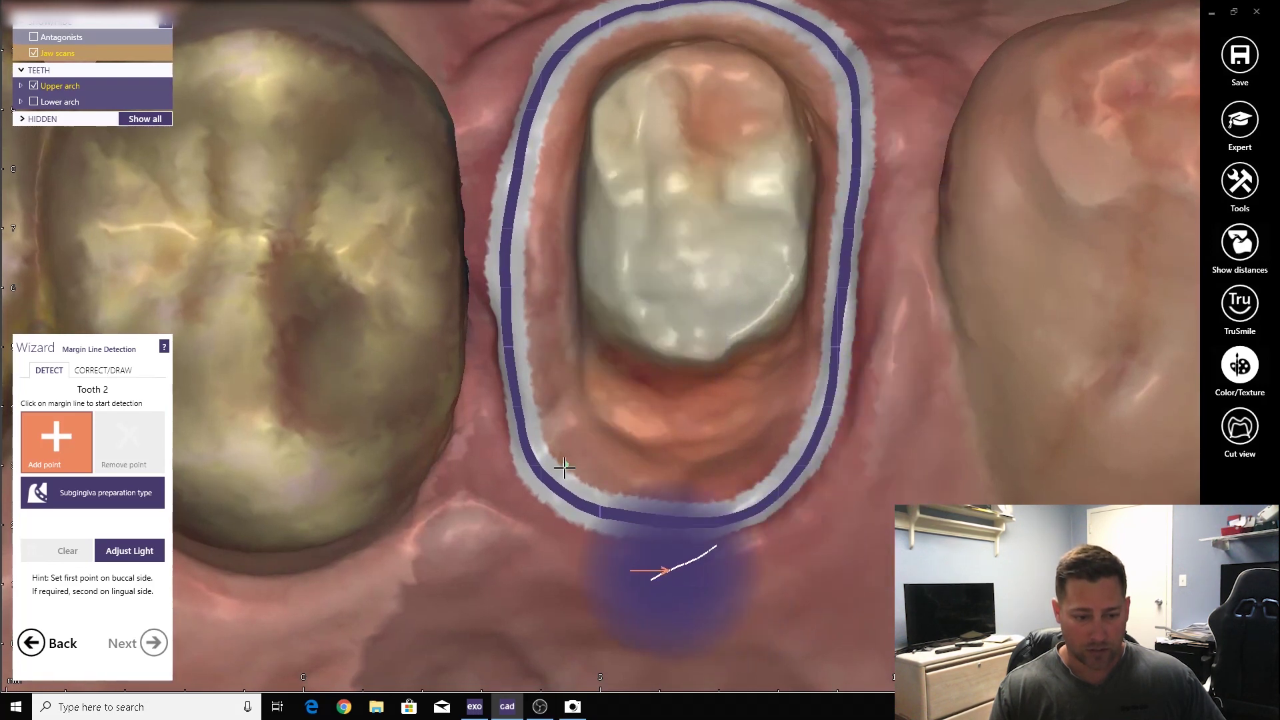
# Close the model design and start a new job for an existing client, naming the patient modeltest
pyautogui.click(1258, 13)
pyautogui.click(575, 379)
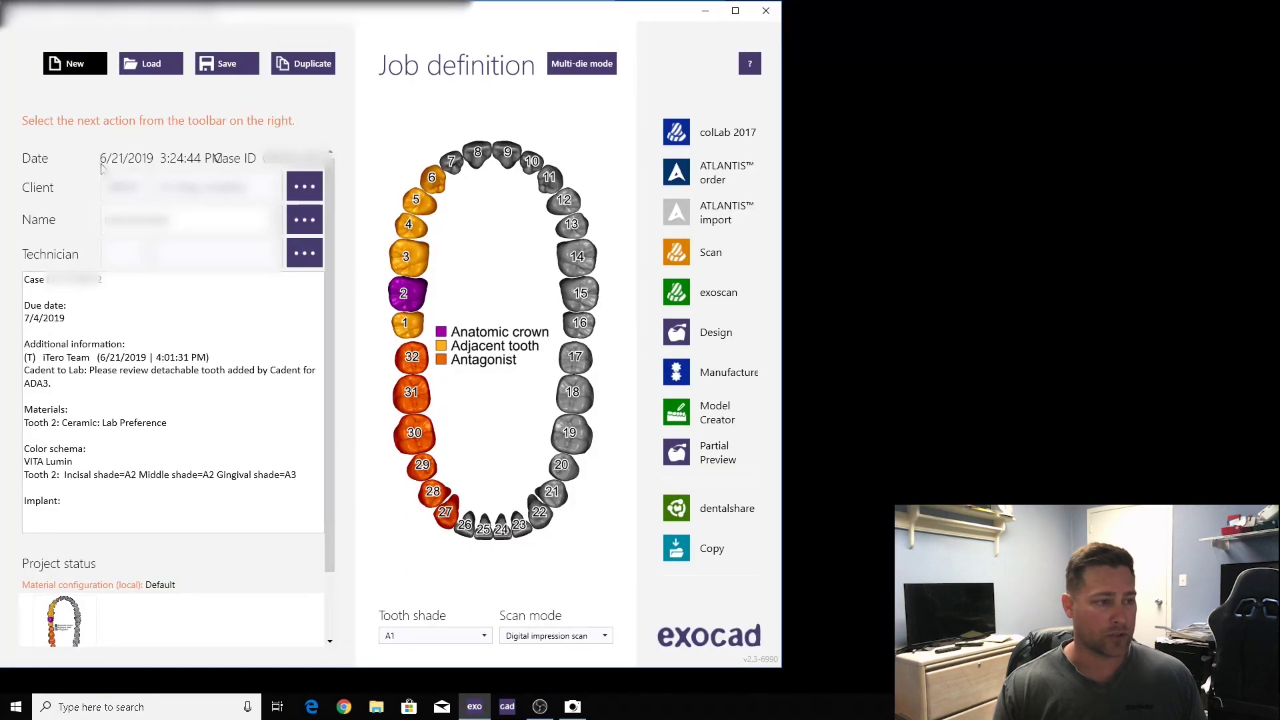
pyautogui.click(123, 187)
pyautogui.press('Return')
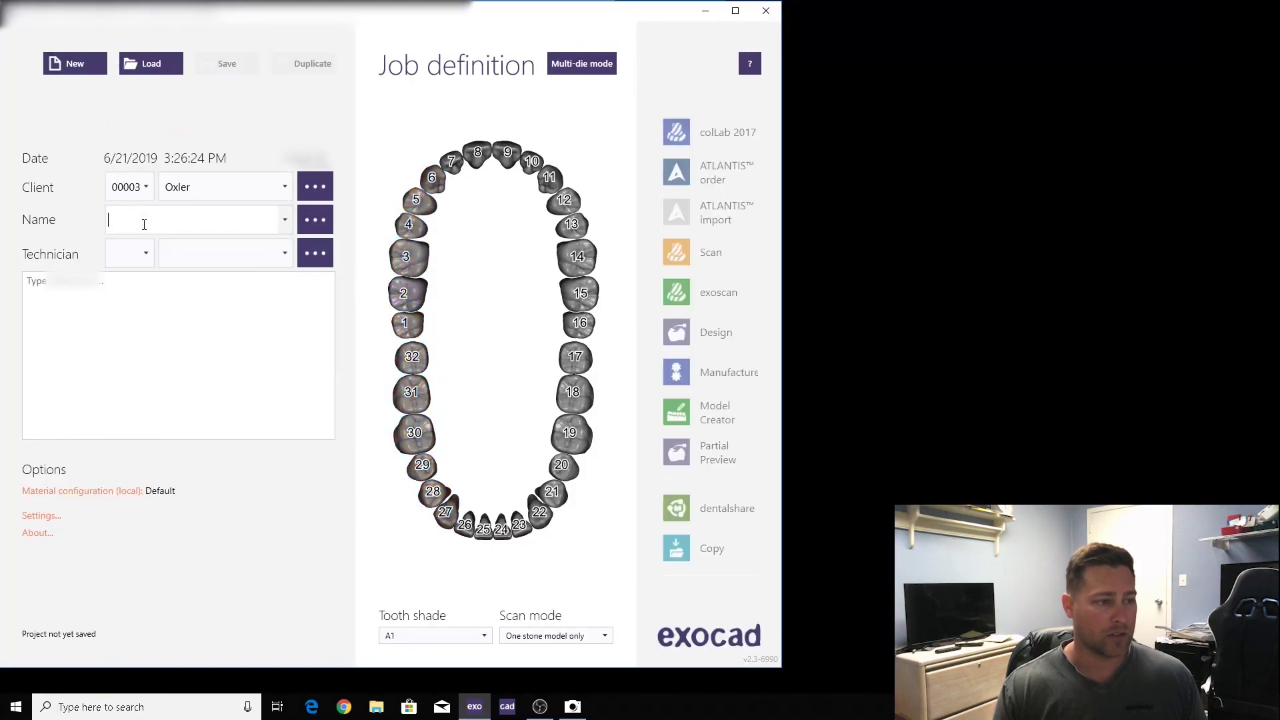
pyautogui.write('model')
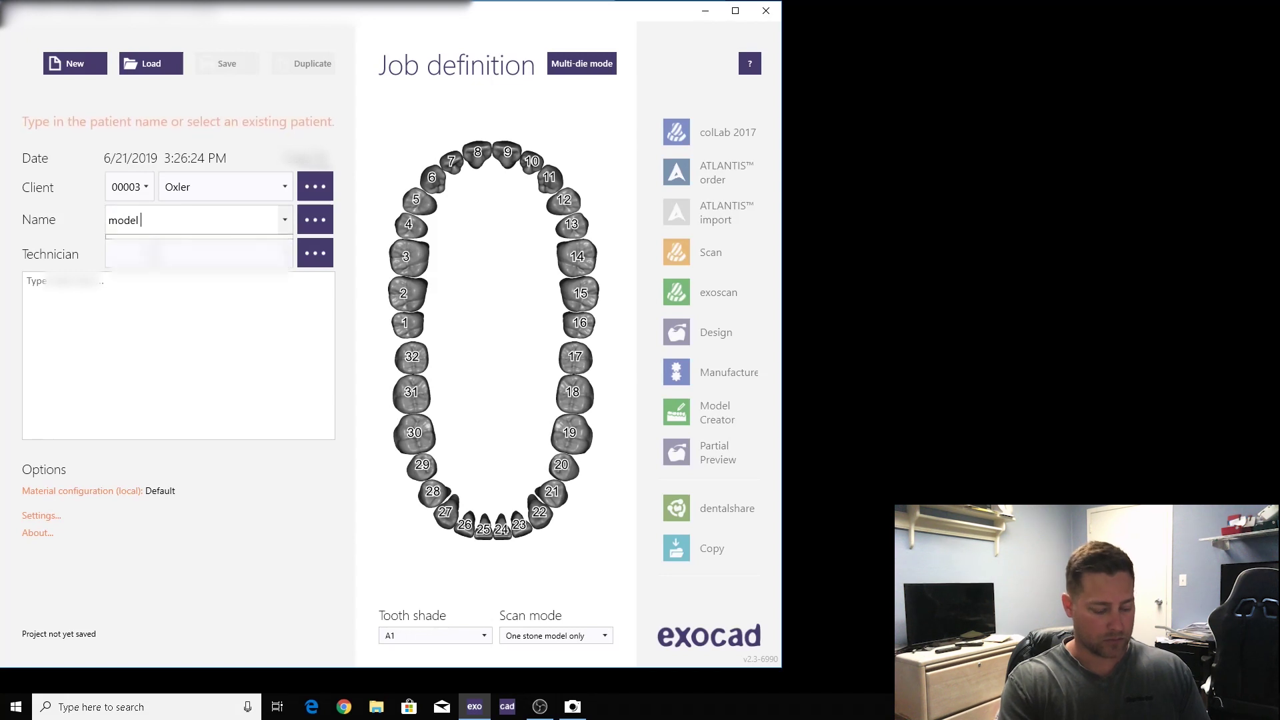
pyautogui.write('test')
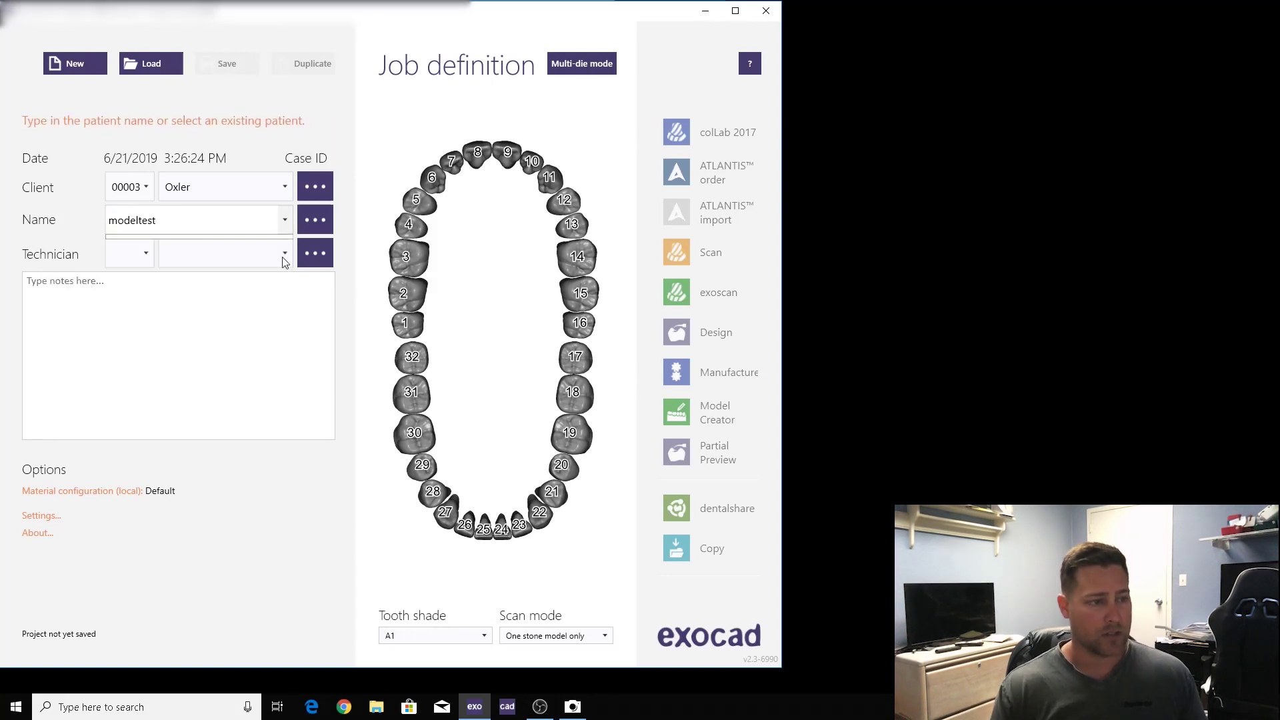
# Define tooth 2 as an anatomic crown and mark teeth 3 to 6 as adjacent teeth
pyautogui.click(412, 295)
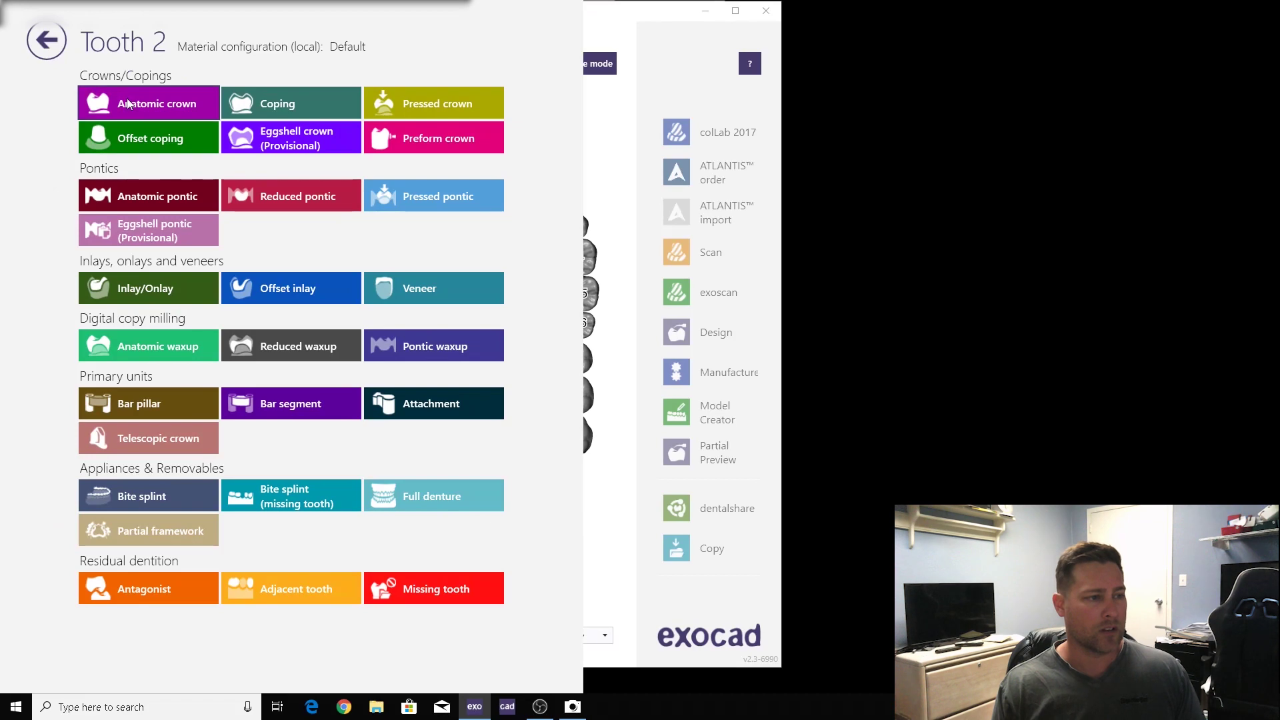
pyautogui.click(128, 104)
pyautogui.doubleClick(640, 498)
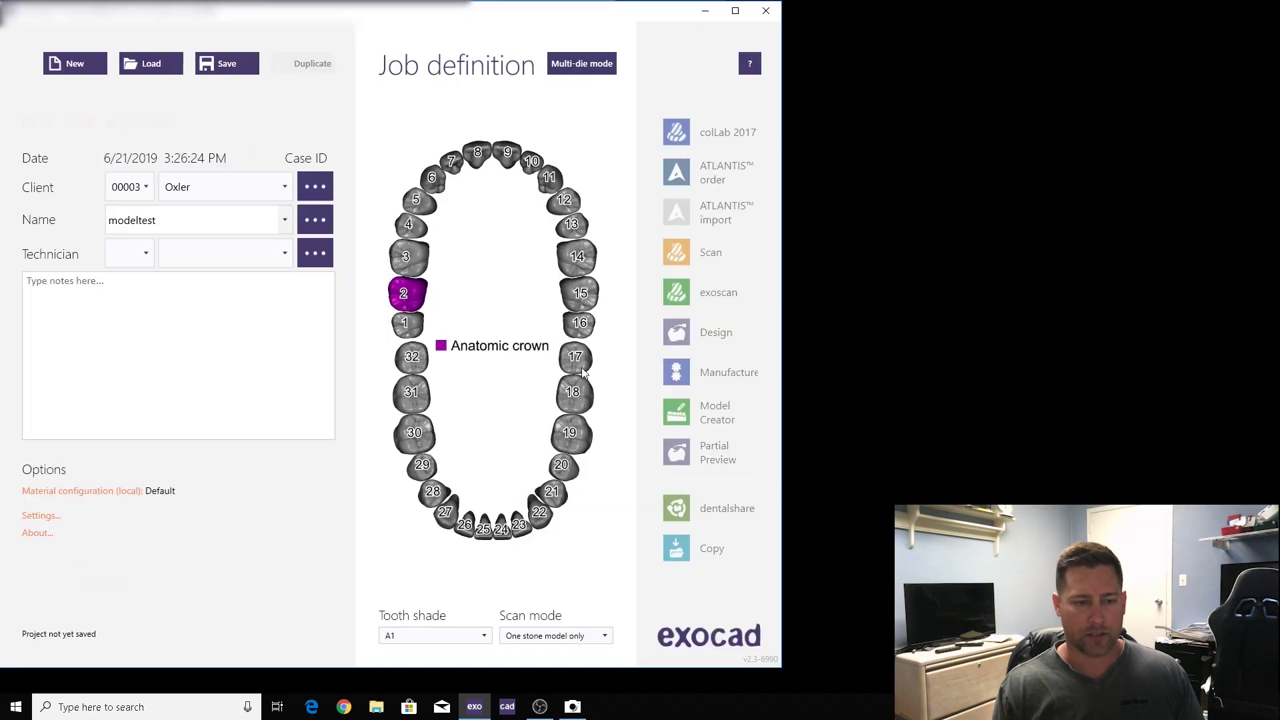
pyautogui.click(424, 262)
pyautogui.click(342, 588)
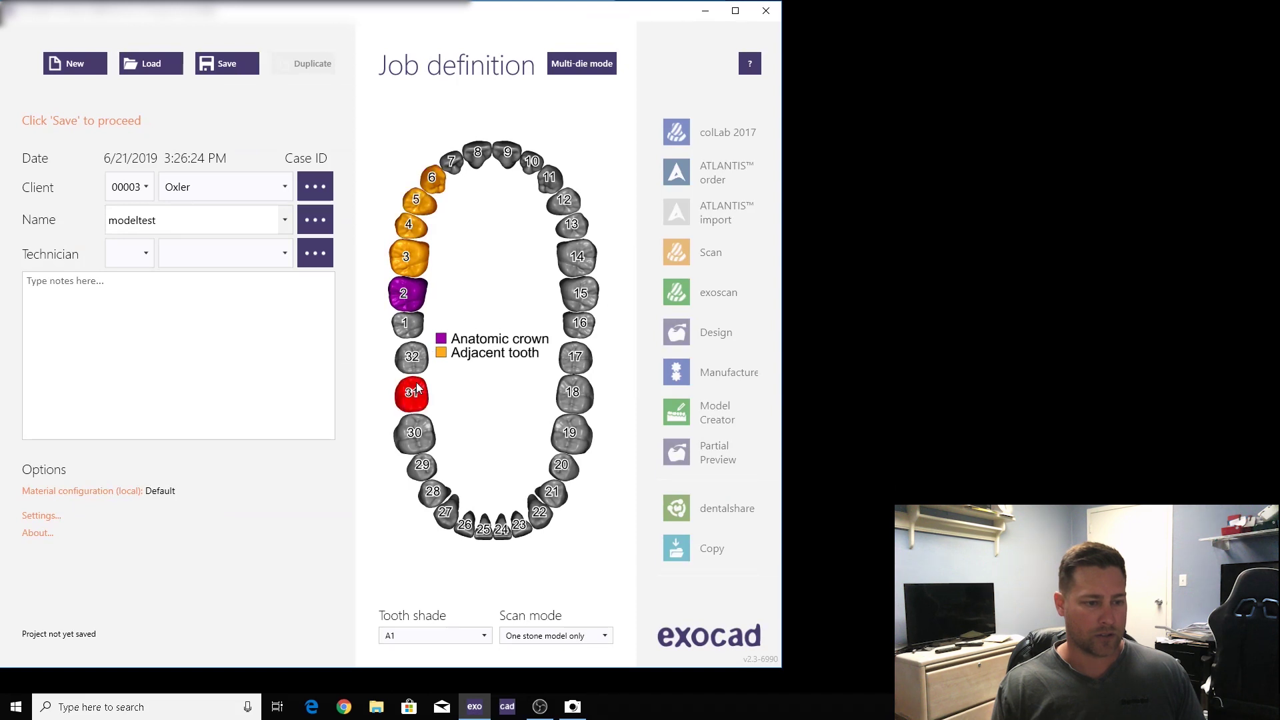
# Mark teeth 31 to 27 as antagonists and set the scan mode to Two stone models in occlusion
pyautogui.click(411, 392)
pyautogui.click(153, 590)
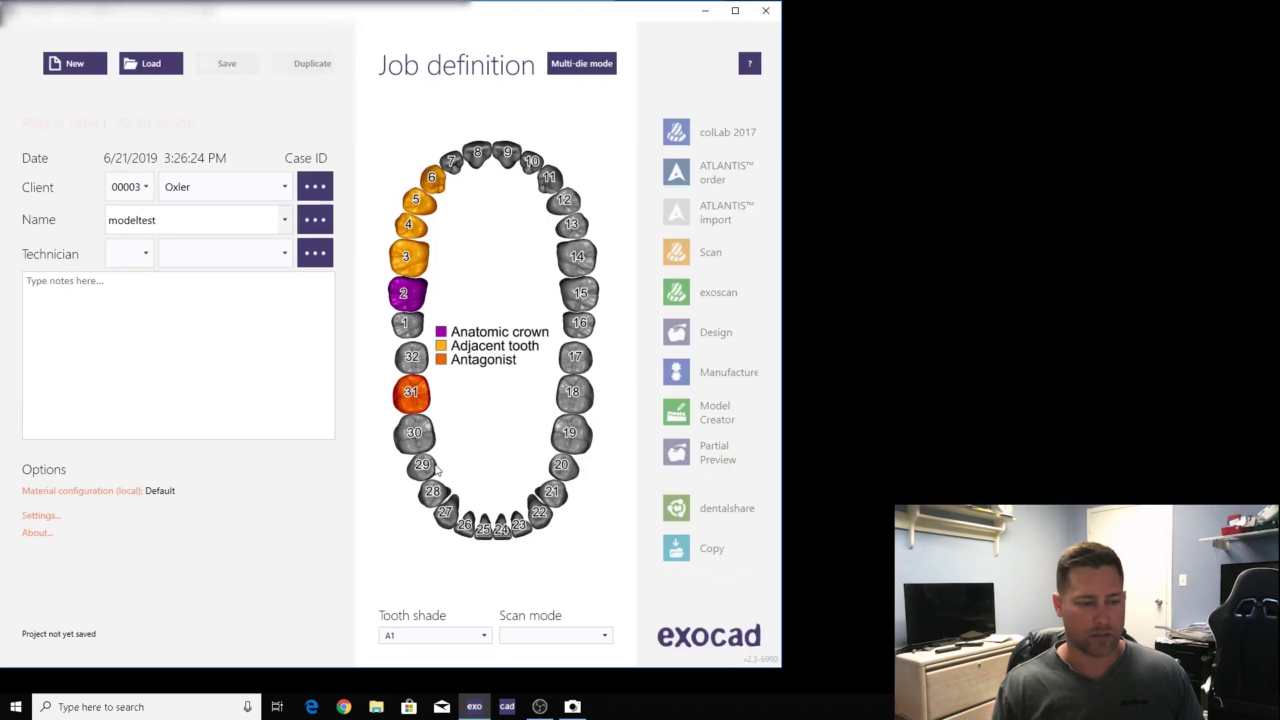
pyautogui.moveTo(448, 517); pyautogui.dragTo(465, 528)
pyautogui.click(558, 637)
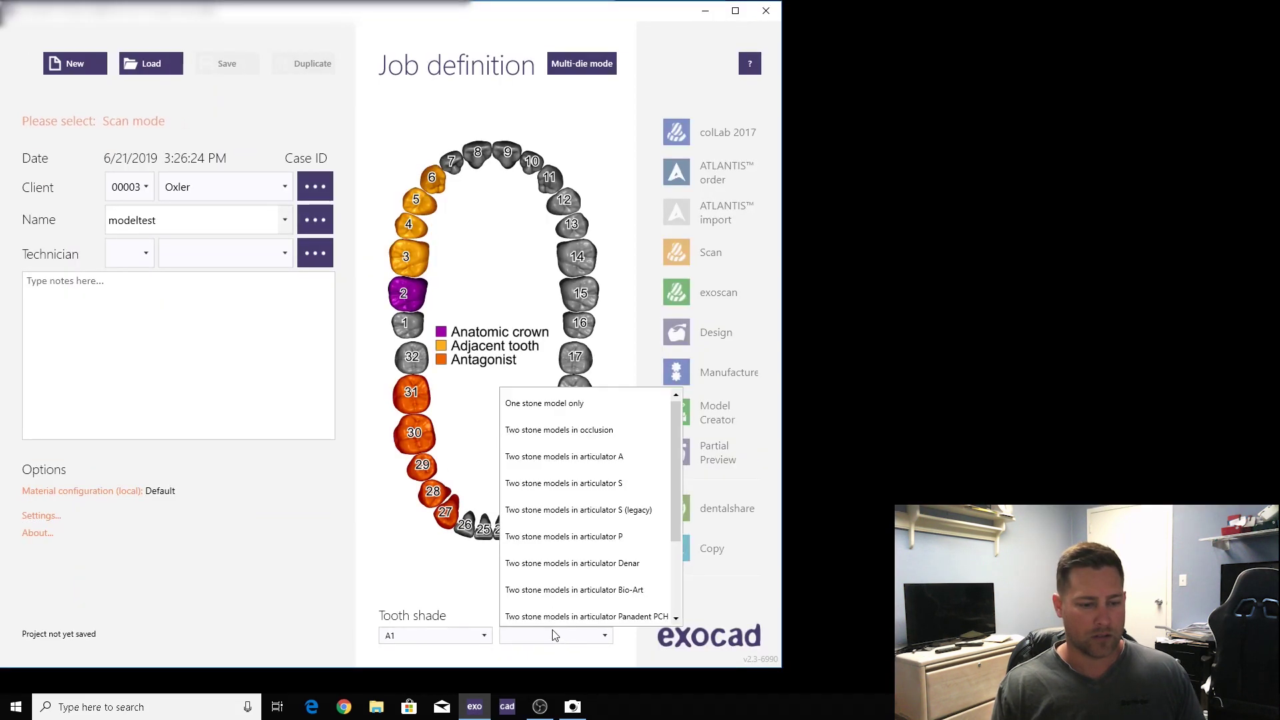
pyautogui.click(551, 420)
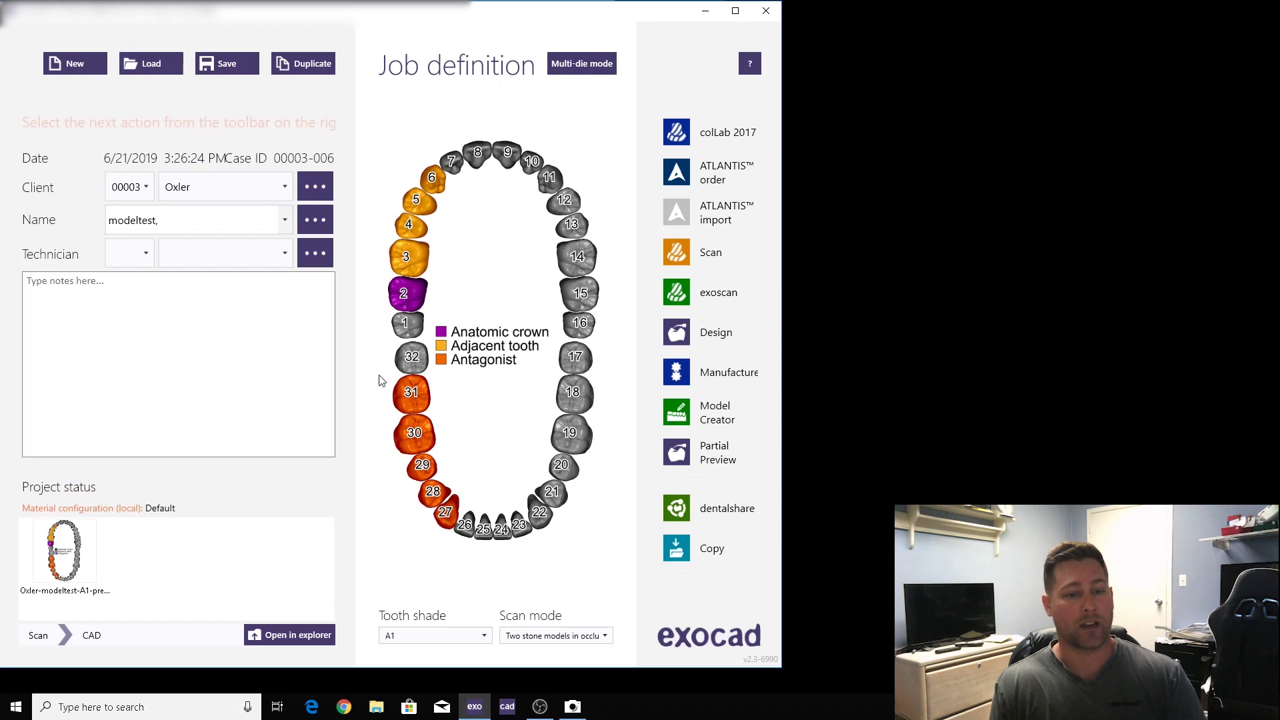
# Open the modeltest job in Model Creator and load its scan files from a case folder in C:\iTero\export
pyautogui.click(688, 409)
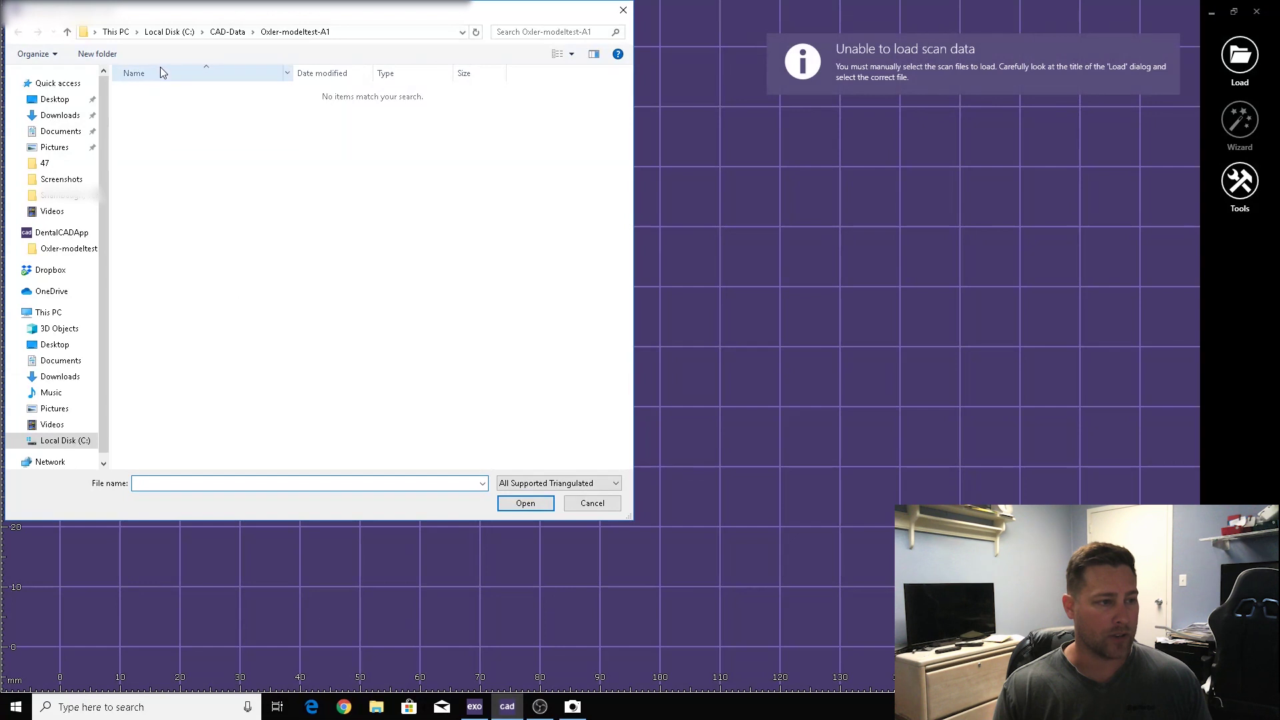
pyautogui.click(168, 32)
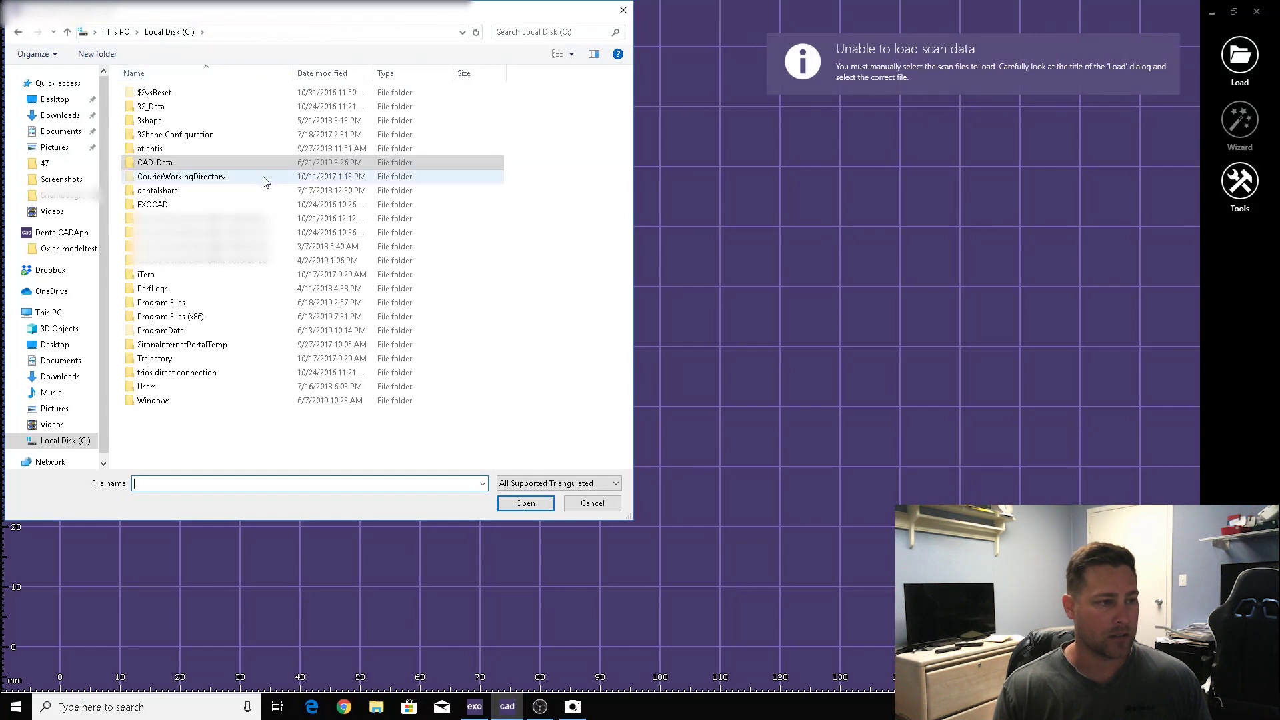
pyautogui.doubleClick(146, 275)
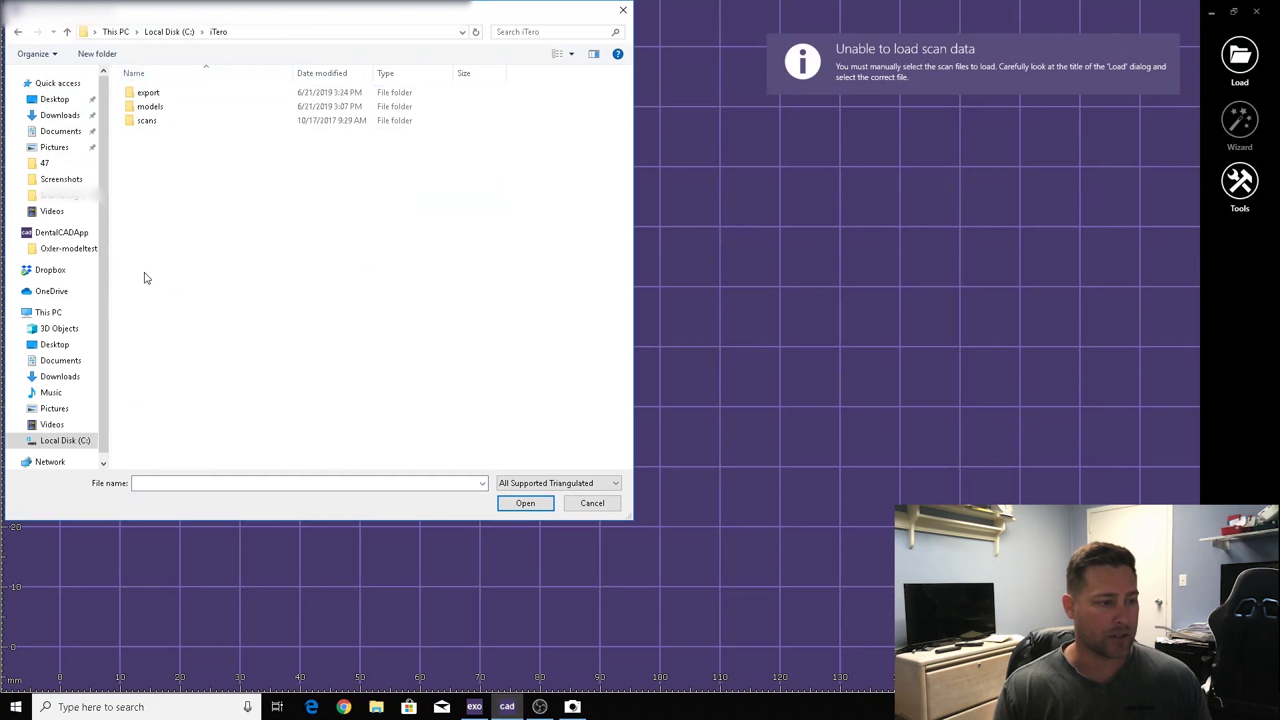
pyautogui.doubleClick(143, 92)
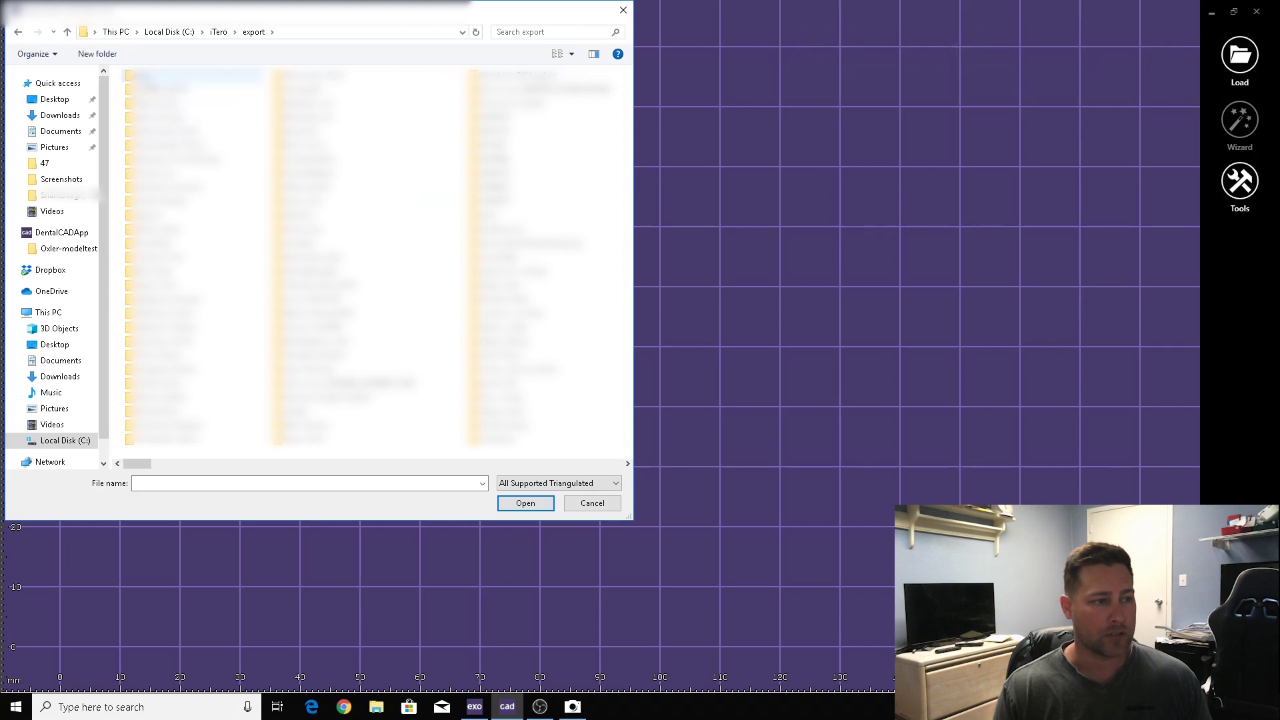
pyautogui.doubleClick(160, 75)
pyautogui.doubleClick(171, 107)
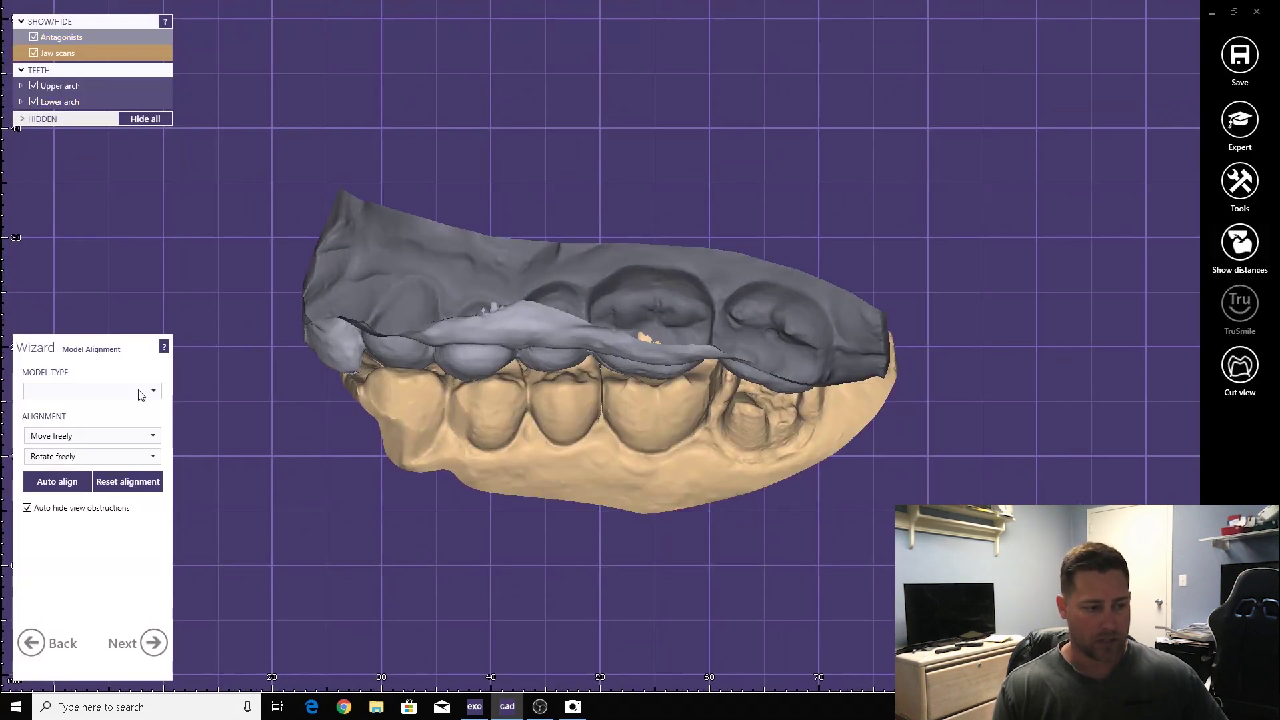
# Hide the antagonist to view the preparation, then choose Plateless model with extra dies and auto-align the scans
pyautogui.click(34, 38)
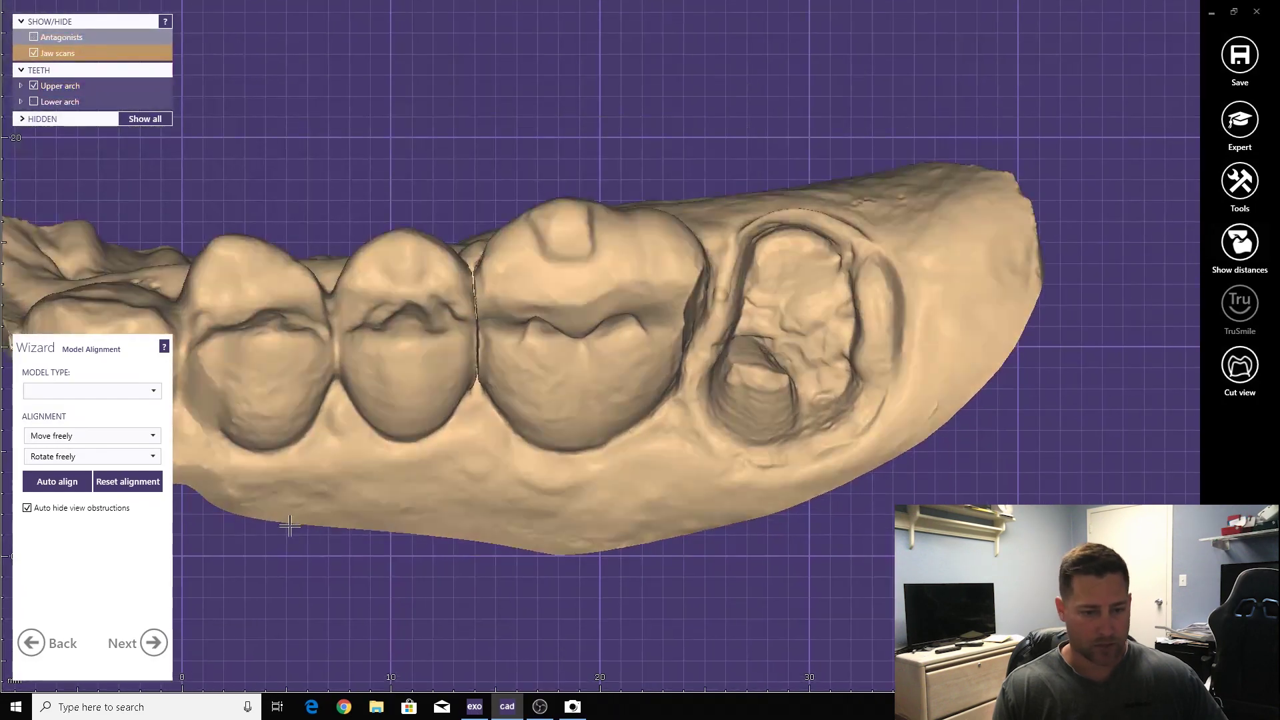
pyautogui.click(66, 392)
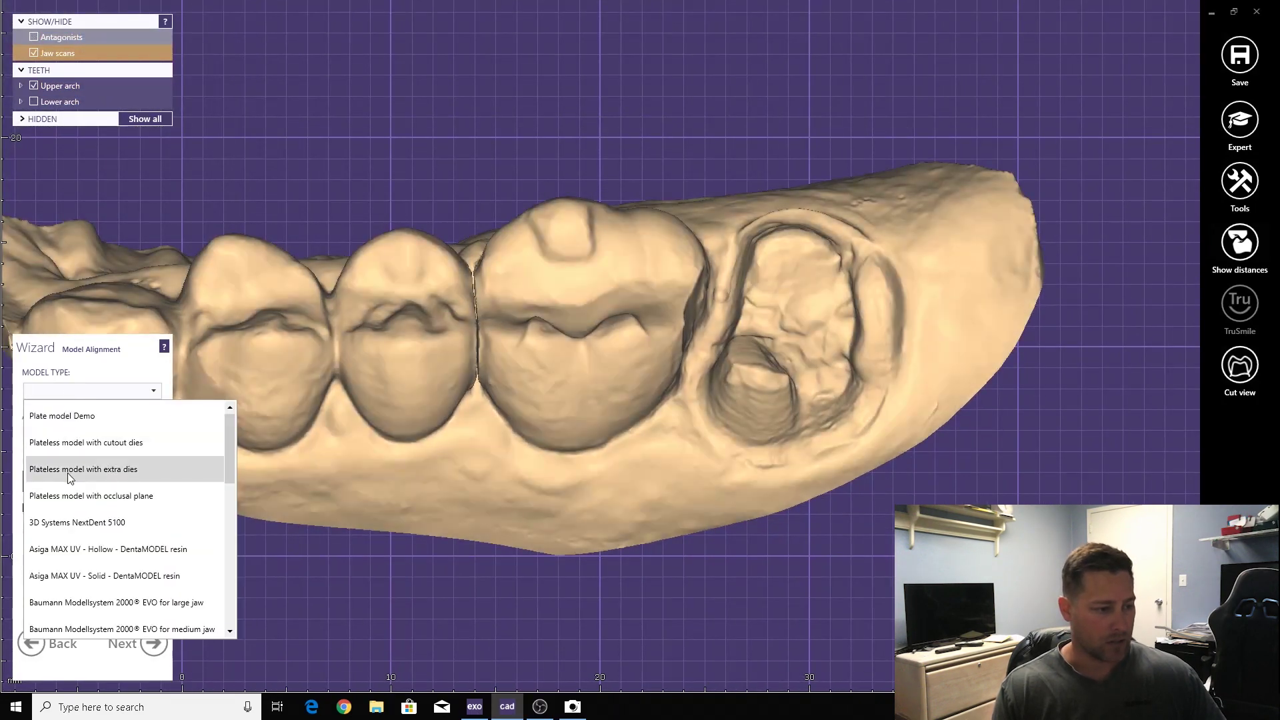
pyautogui.click(67, 474)
pyautogui.click(58, 480)
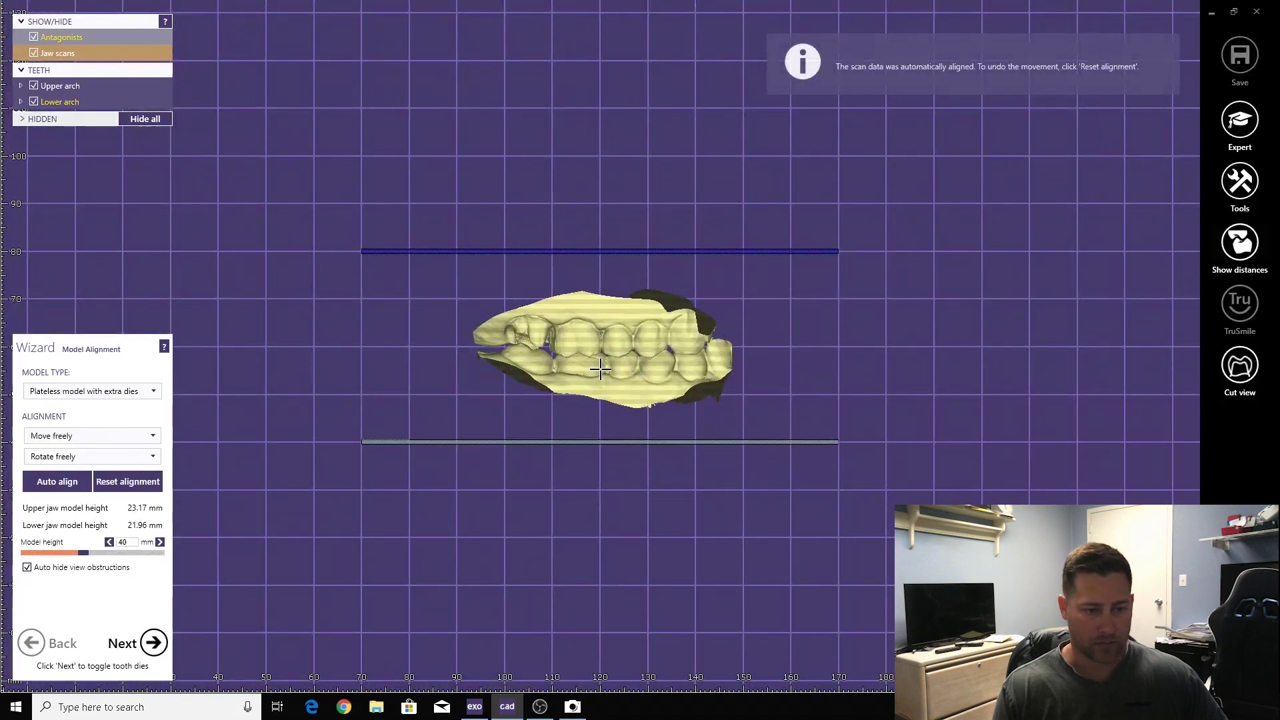
# Raise the aligned scans closer to the upper boundary, accept the alignment and continue past the 3D data editor without edits
pyautogui.moveTo(600, 346); pyautogui.dragTo(600, 343)
pyautogui.click(155, 643)
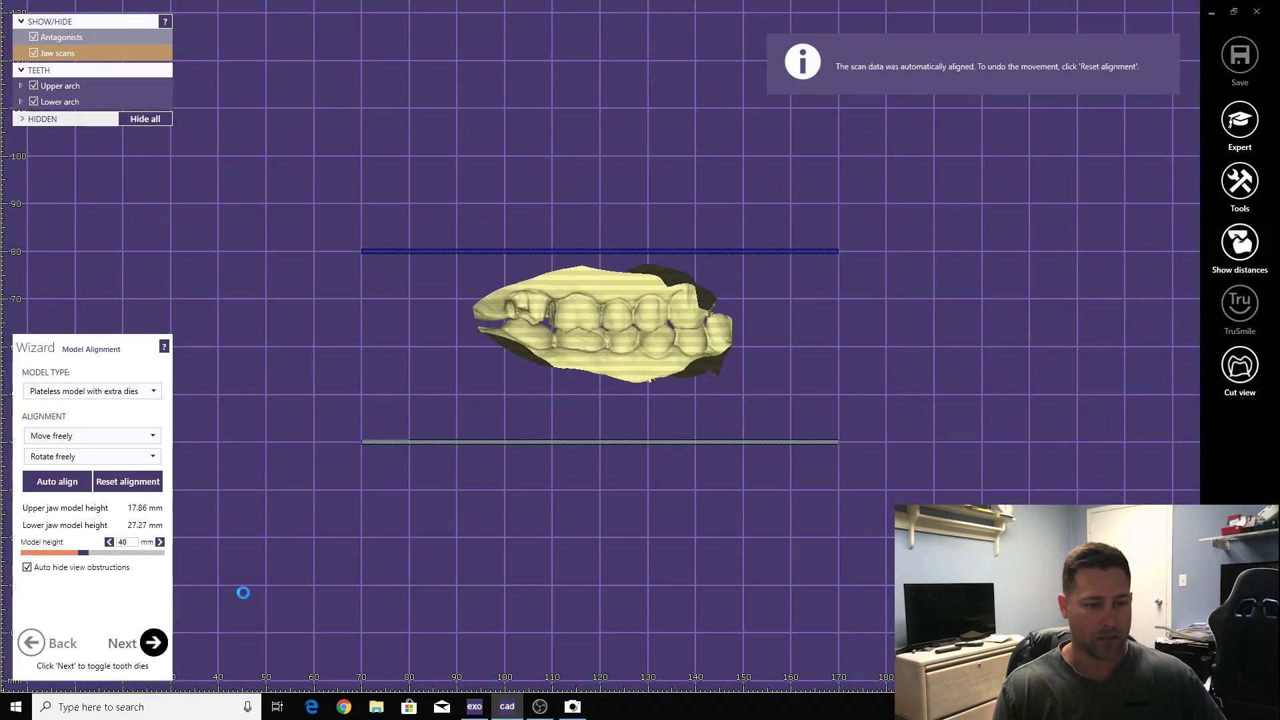
pyautogui.click(152, 642)
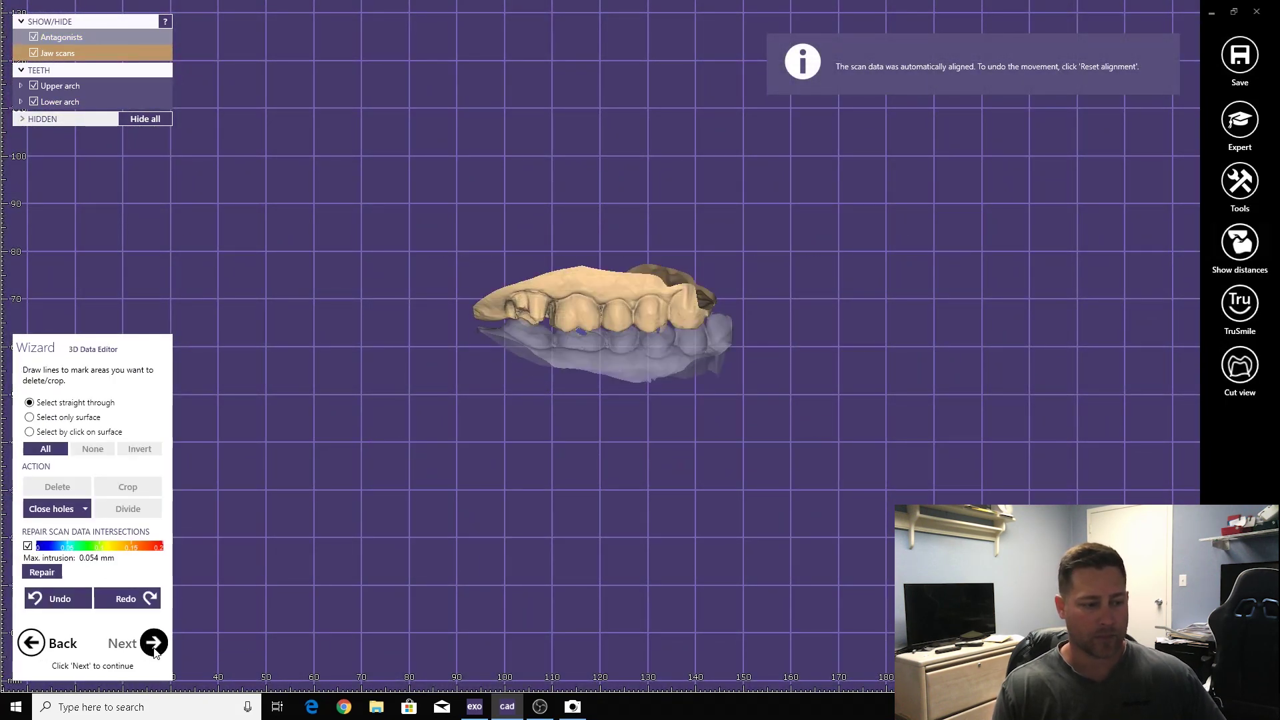
# Start tooth 2's margin line on the palatal edge of the preparation and draw it toward the mesial corner
pyautogui.click(496, 335)
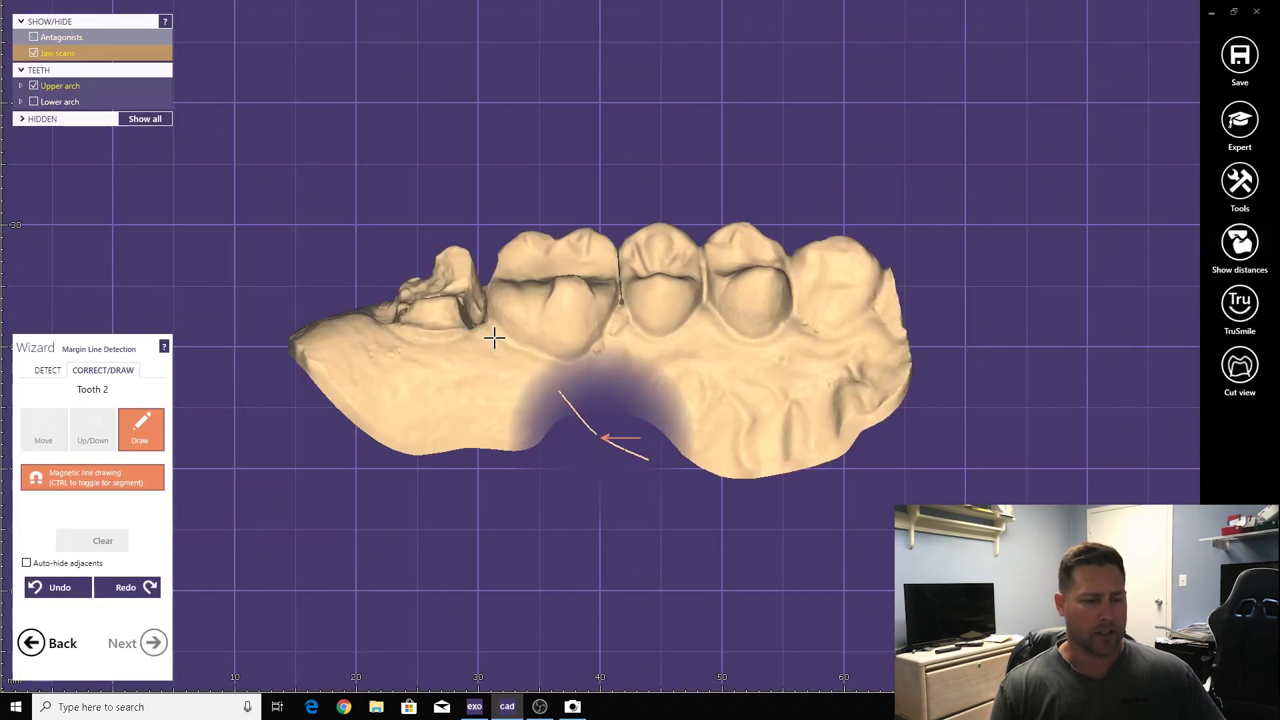
pyautogui.scroll(4, 494, 339)
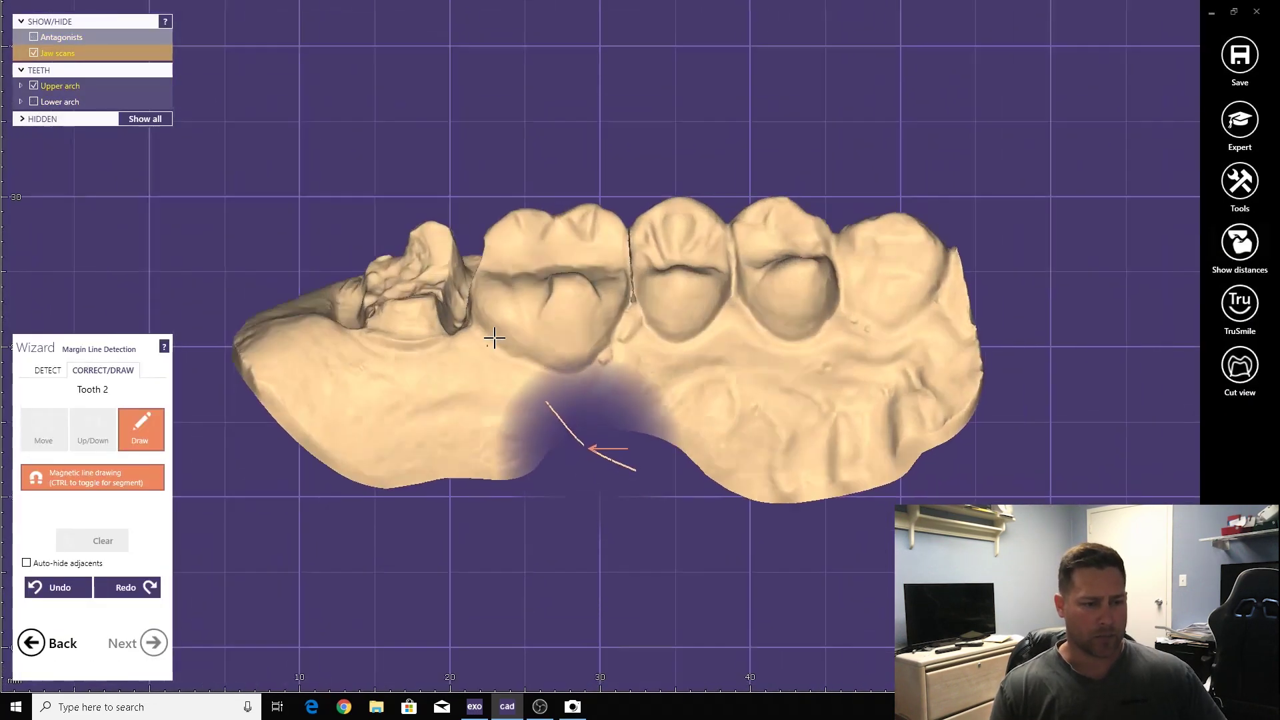
pyautogui.scroll(5, 493, 339)
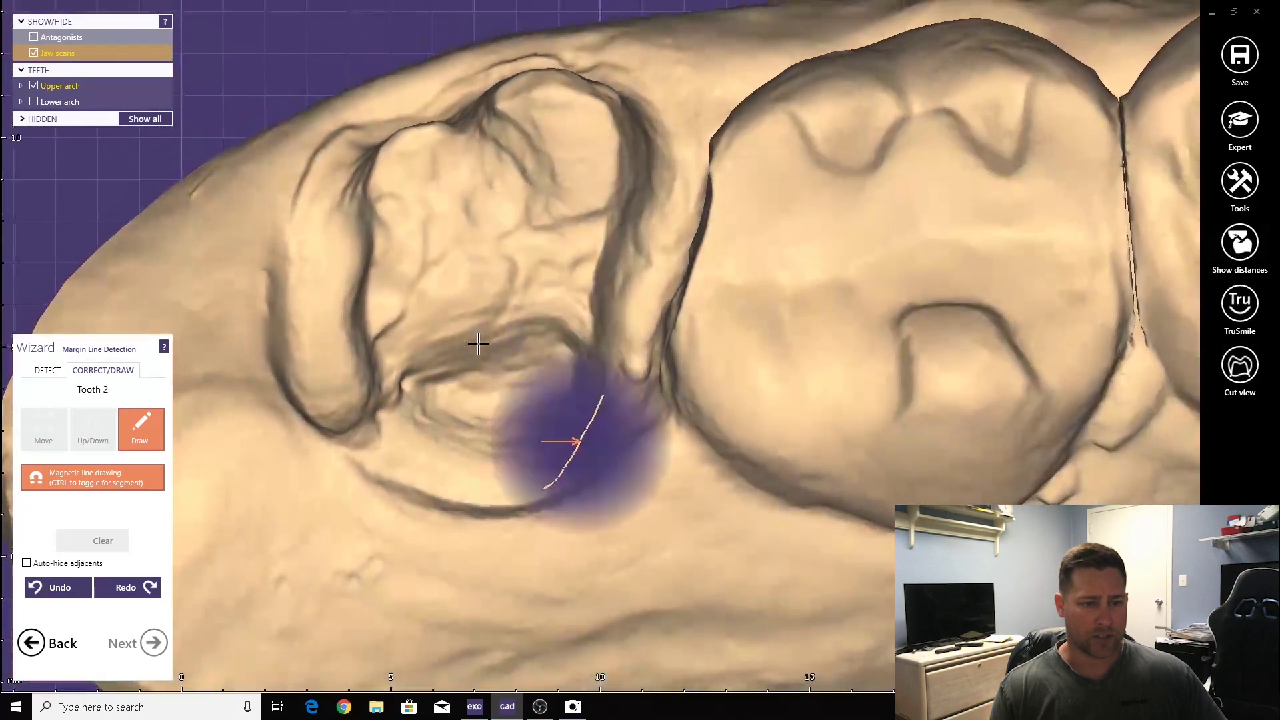
pyautogui.moveTo(479, 344); pyautogui.dragTo(386, 373)
pyautogui.scroll(-1, 457, 358)
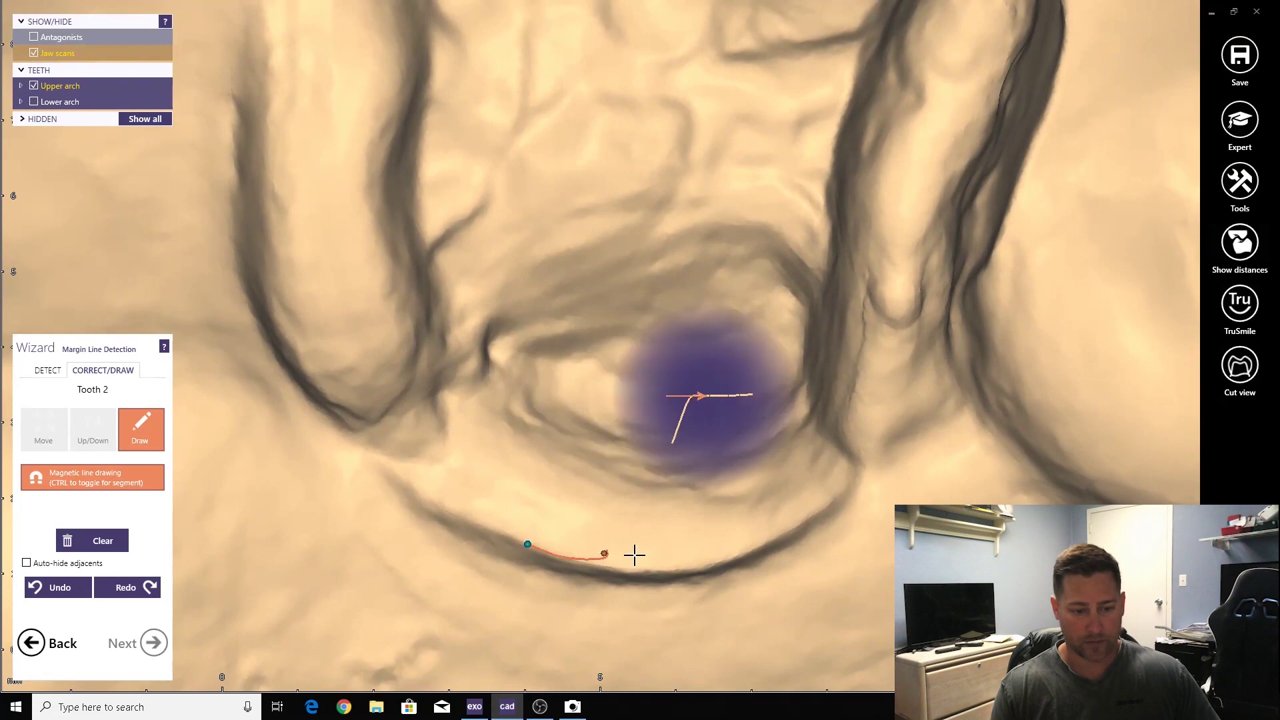
pyautogui.click(755, 547)
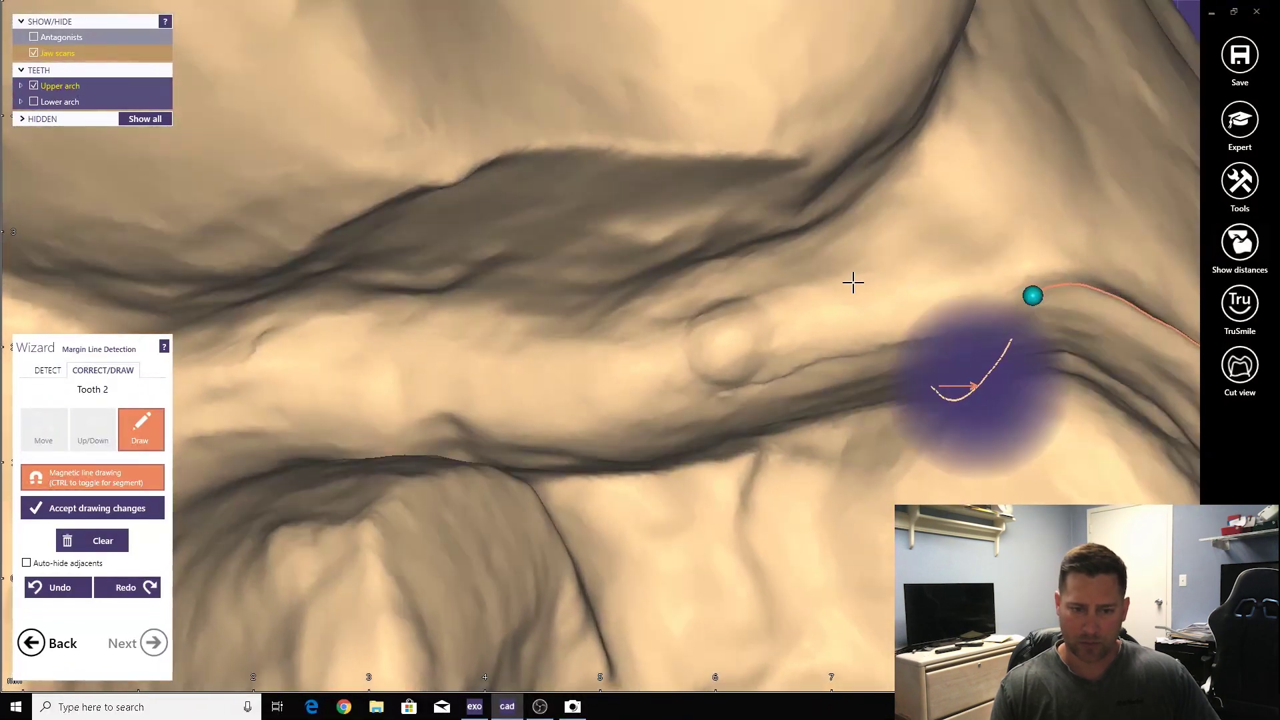
# Draw the margin line around the palatal-mesial corner and onto the mesial edge facing tooth 3, using non-magnetic segments where needed
pyautogui.click(772, 308)
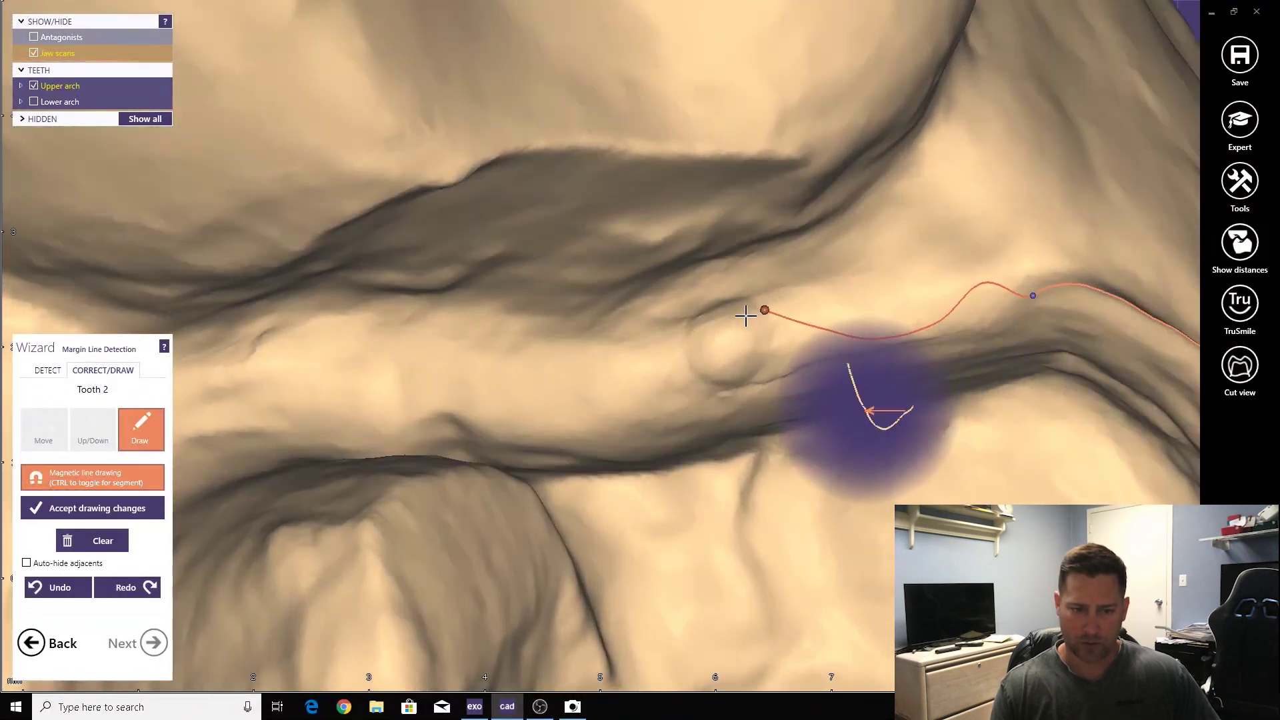
pyautogui.scroll(-3, 520, 388)
pyautogui.moveTo(508, 384); pyautogui.dragTo(757, 494)
pyautogui.scroll(-1, 758, 494)
pyautogui.moveTo(867, 574); pyautogui.dragTo(759, 331)
pyautogui.scroll(2, 736, 503)
pyautogui.scroll(-1, 737, 503)
pyautogui.click(865, 332)
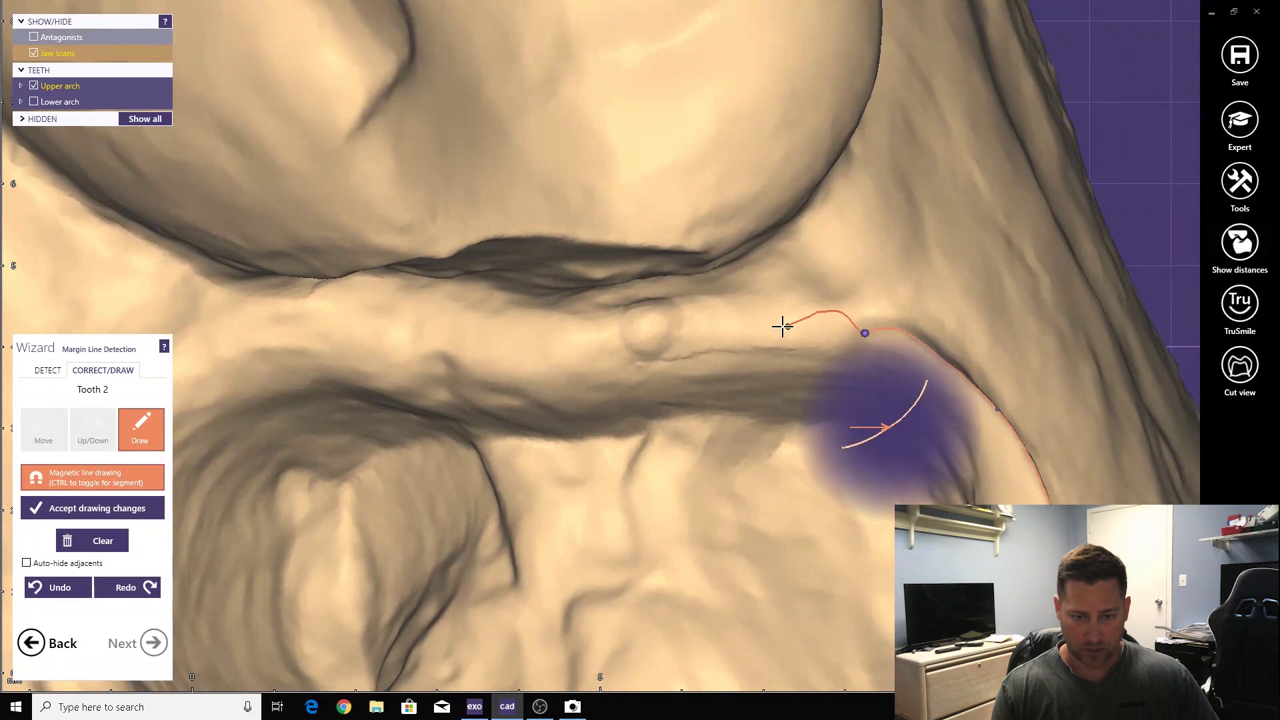
pyautogui.click(766, 315)
pyautogui.click(698, 308)
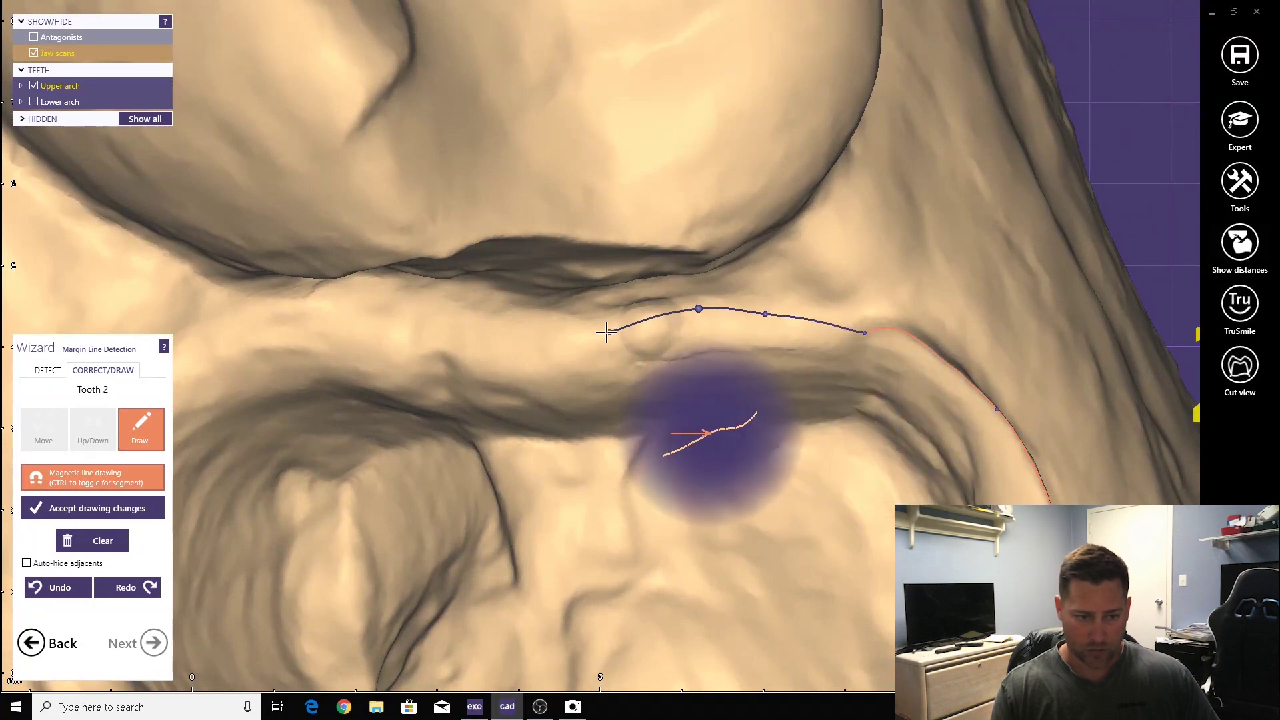
pyautogui.click(437, 302)
# Extend the margin line along the remaining mesial edge between the preparation and tooth 3 toward the buccal side
pyautogui.moveTo(438, 301); pyautogui.dragTo(612, 297)
pyautogui.scroll(3, 528, 374)
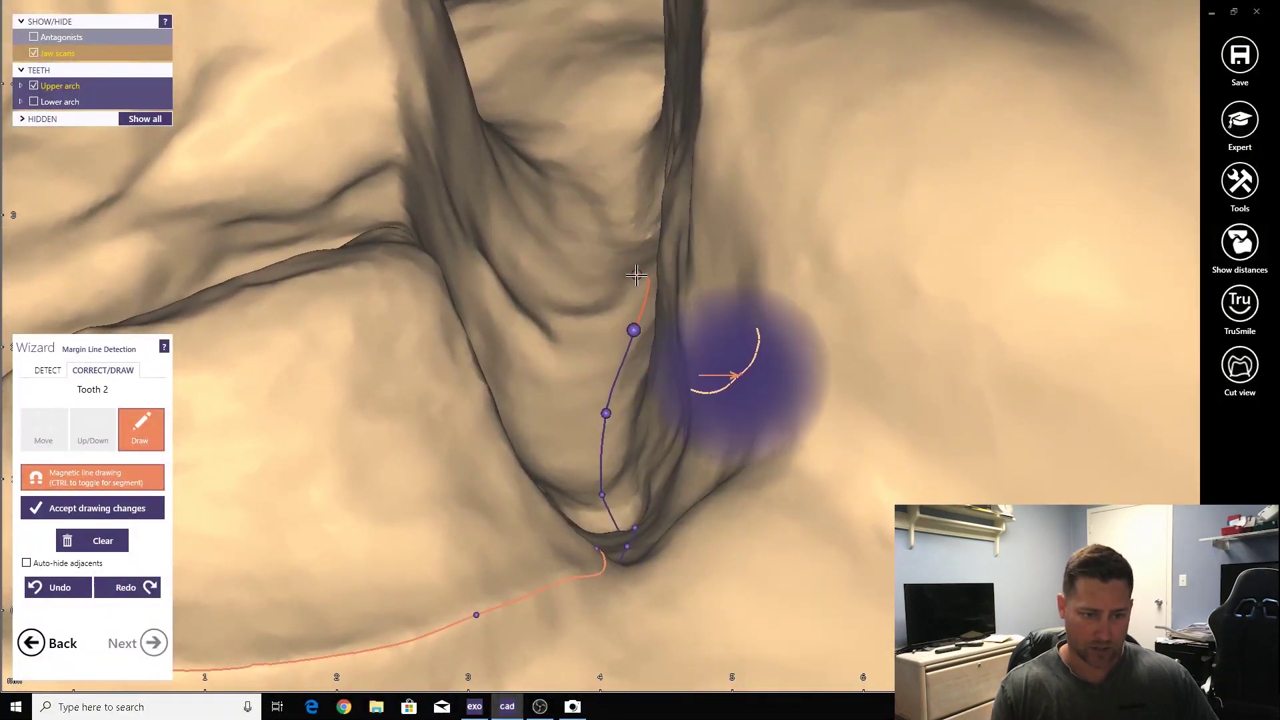
pyautogui.click(616, 262)
pyautogui.click(590, 194)
pyautogui.moveTo(591, 194); pyautogui.dragTo(534, 421)
pyautogui.scroll(-1, 577, 406)
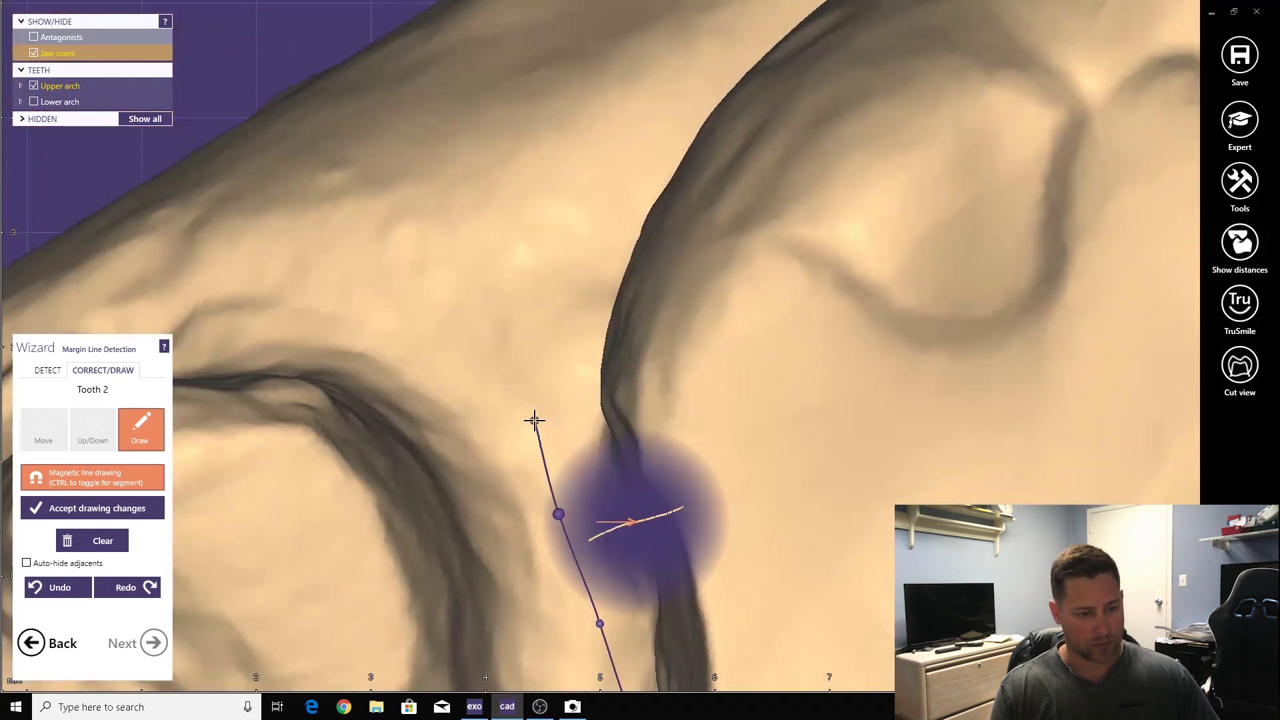
# Draw the margin line around the mesial-buccal corner and along the buccal edge of tooth 2's preparation
pyautogui.moveTo(410, 347)
pyautogui.mouseDown()
pyautogui.moveTo(451, 374)
pyautogui.moveTo(526, 374)
pyautogui.moveTo(526, 289)
pyautogui.mouseUp()
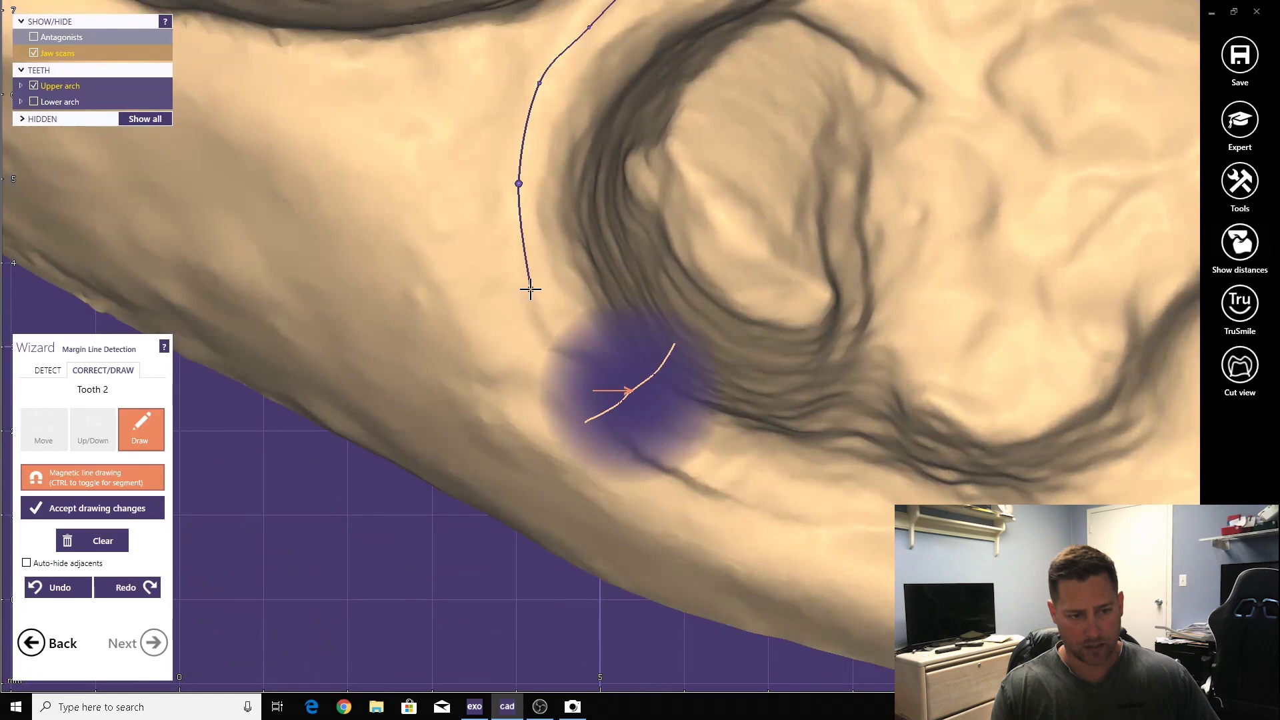
pyautogui.click(530, 290)
pyautogui.click(557, 342)
pyautogui.click(586, 353)
pyautogui.click(612, 403)
pyautogui.click(626, 434)
pyautogui.scroll(-2, 647, 446)
pyautogui.moveTo(646, 445); pyautogui.dragTo(600, 402)
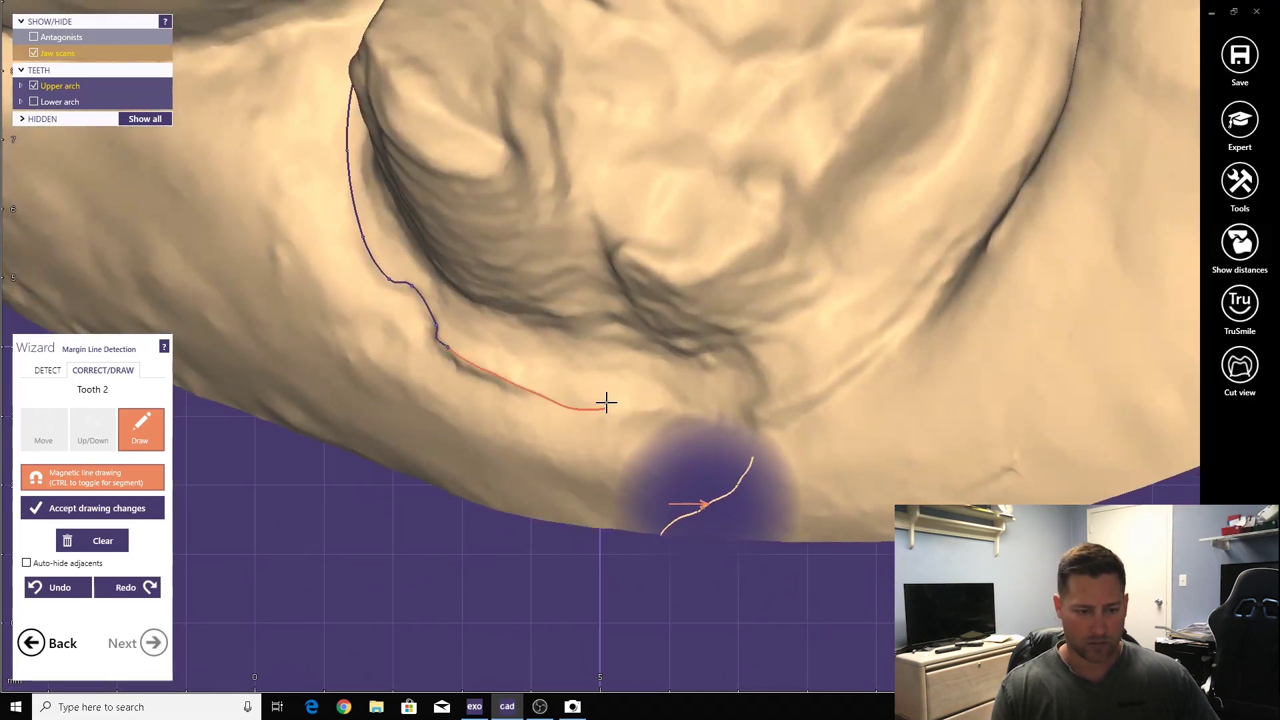
pyautogui.click(601, 409)
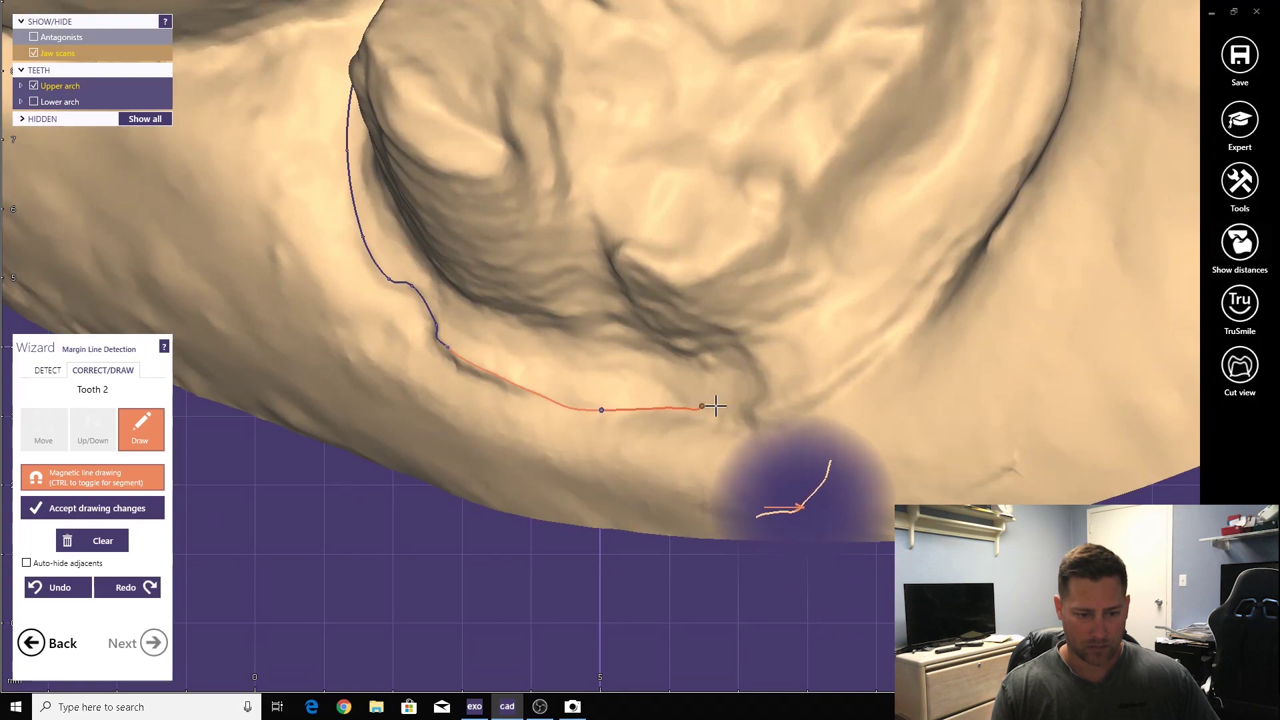
# Carry the margin line around the distal-buccal corner and along the distal edge of the preparation
pyautogui.scroll(5, 803, 396)
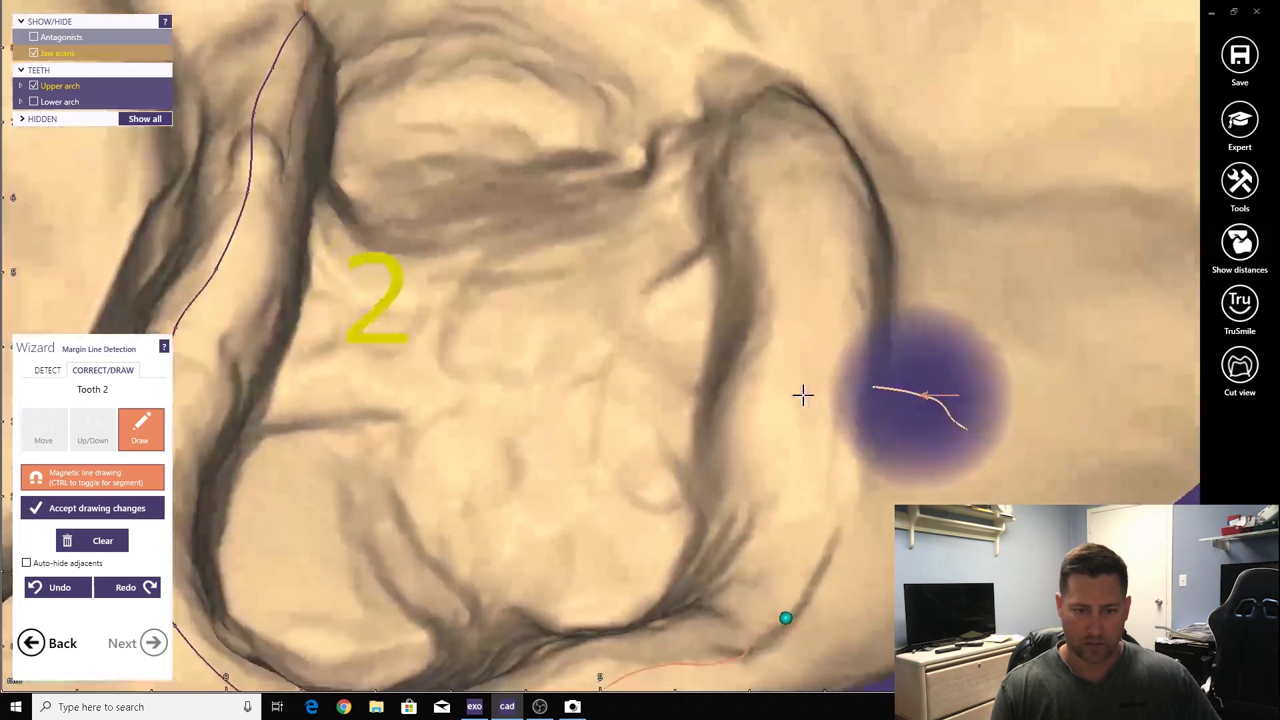
pyautogui.scroll(1, 803, 395)
pyautogui.moveTo(803, 395); pyautogui.dragTo(872, 354)
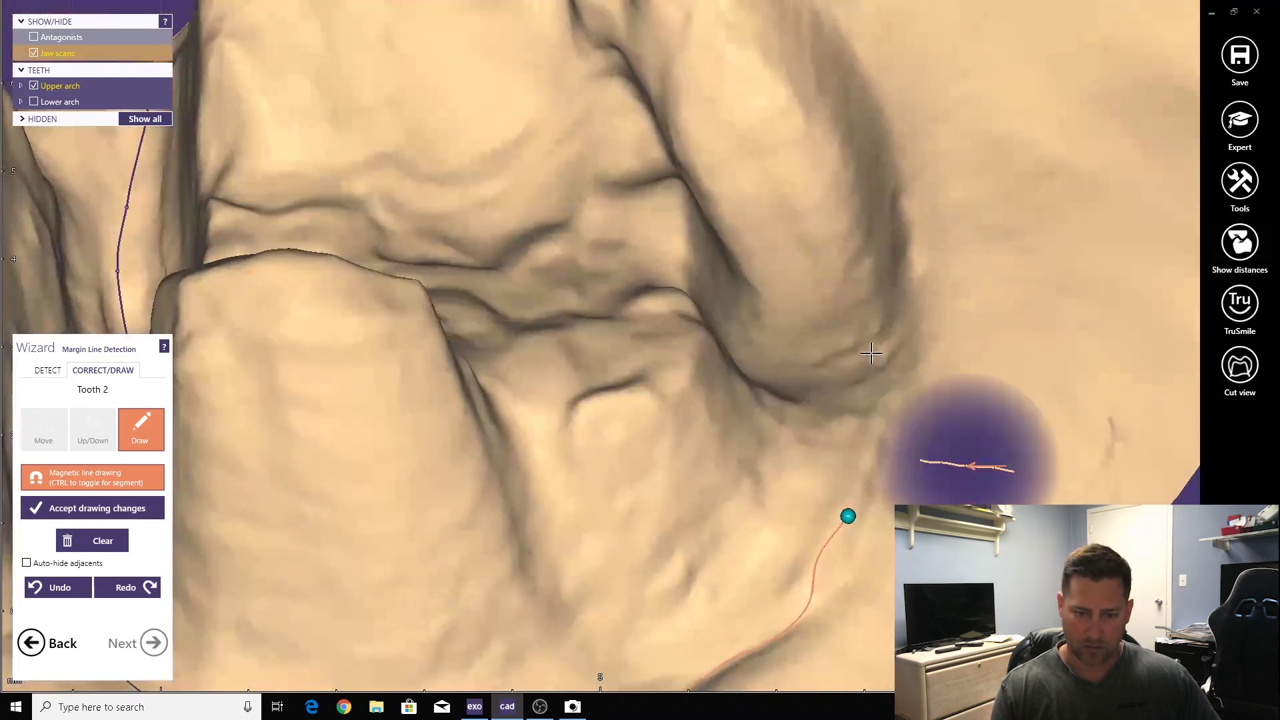
pyautogui.click(881, 392)
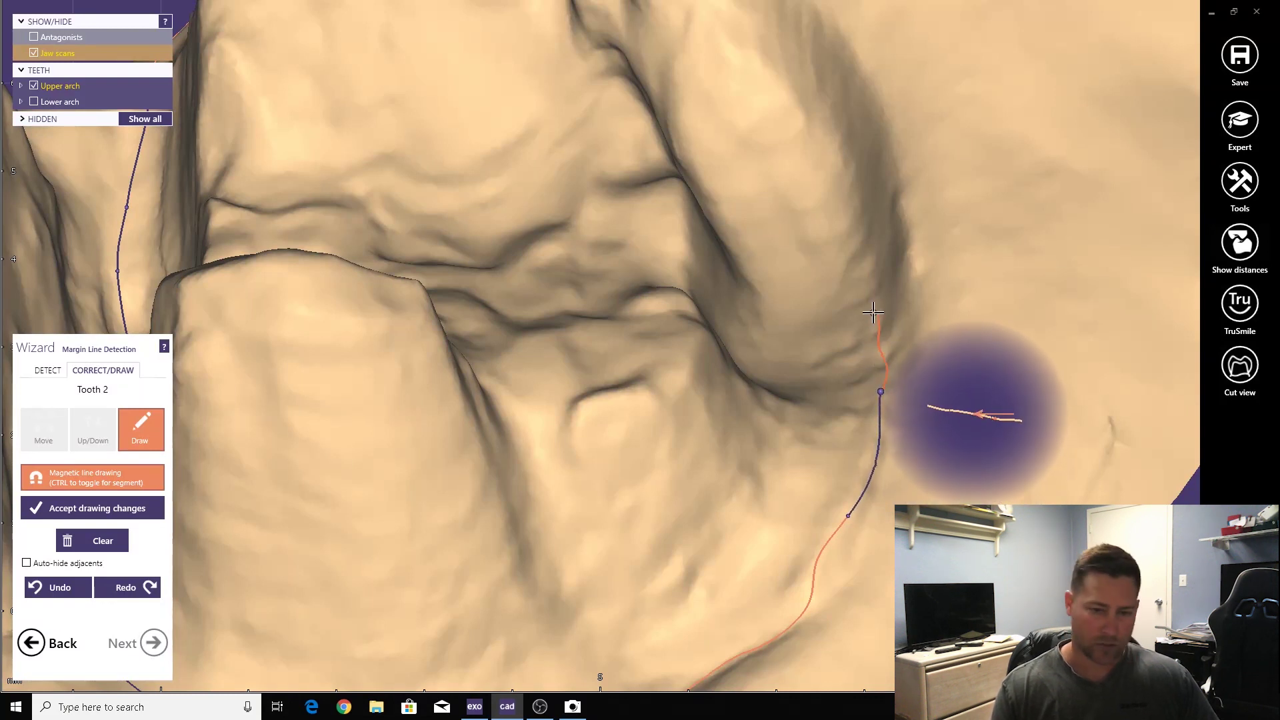
pyautogui.click(873, 308)
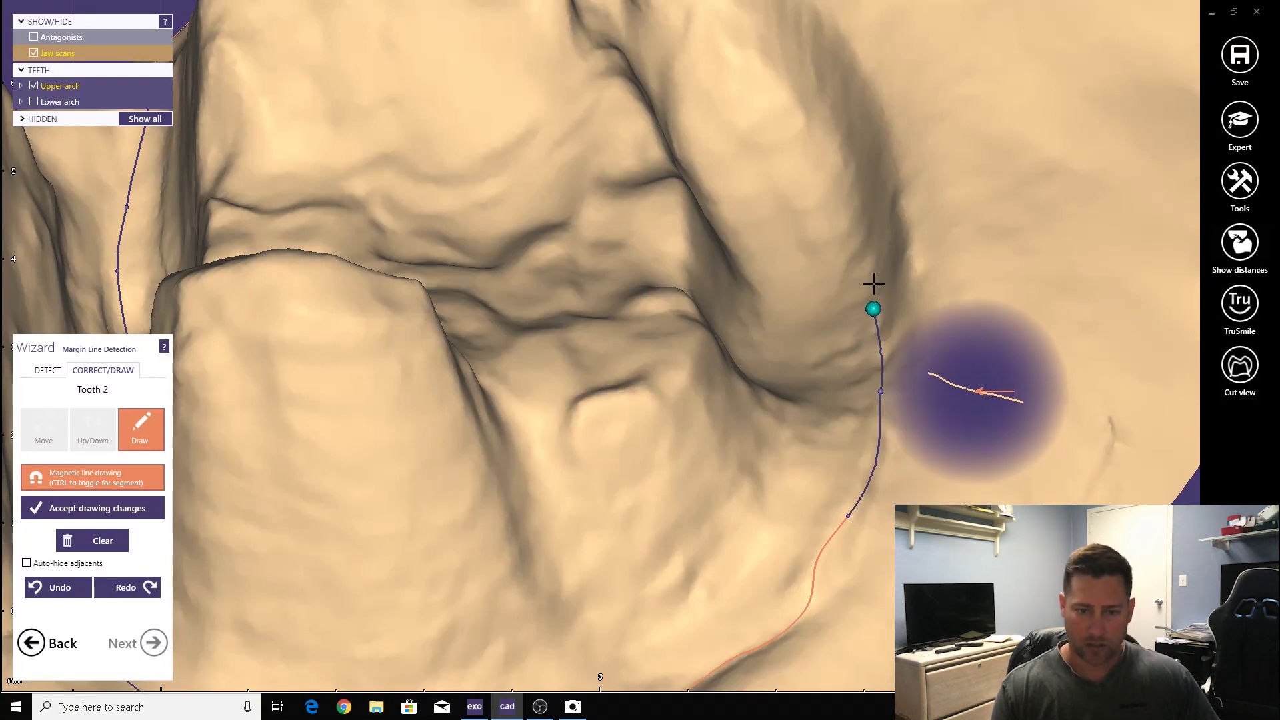
pyautogui.click(851, 228)
# Draw the last margin segments around the distal-palatal corner and close the loop at the starting point
pyautogui.moveTo(850, 228); pyautogui.dragTo(597, 242)
pyautogui.scroll(2, 597, 243)
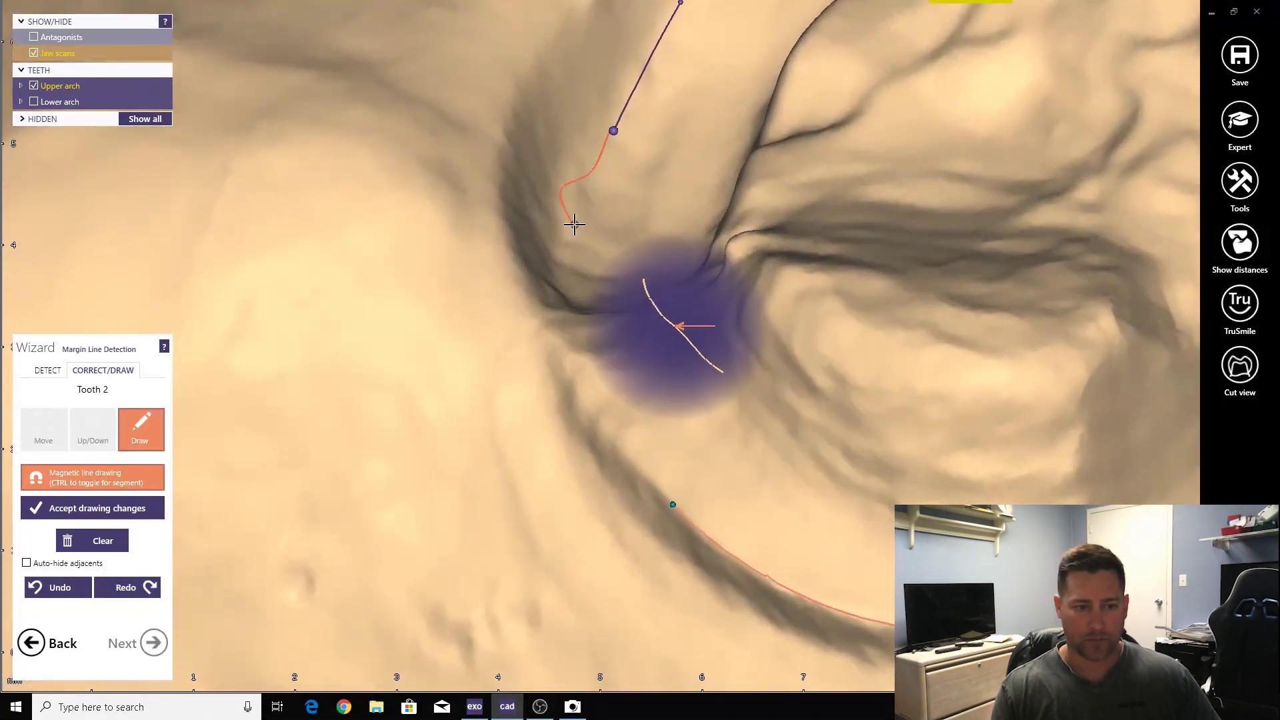
pyautogui.click(575, 227)
pyautogui.click(560, 294)
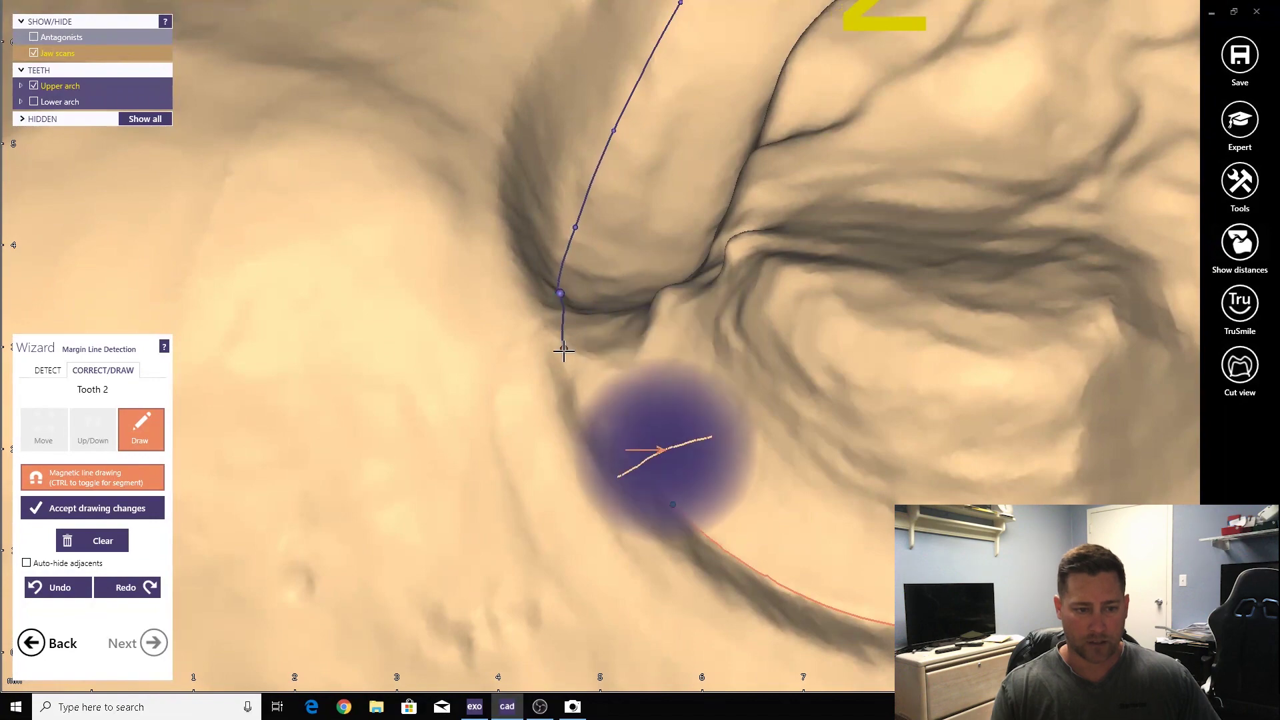
pyautogui.click(565, 359)
pyautogui.click(601, 422)
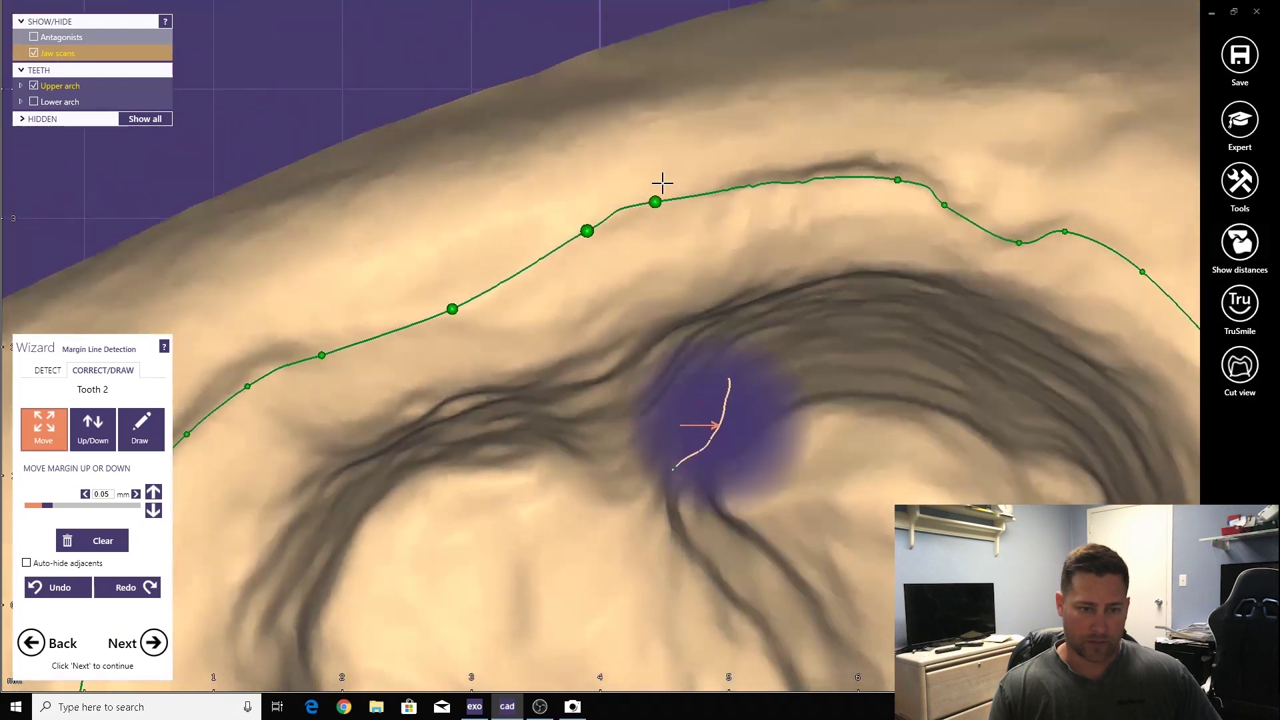
# Move individual margin points on the buccal and mesial edges of tooth 2 to smooth the line along the preparation
pyautogui.moveTo(654, 203); pyautogui.dragTo(692, 204)
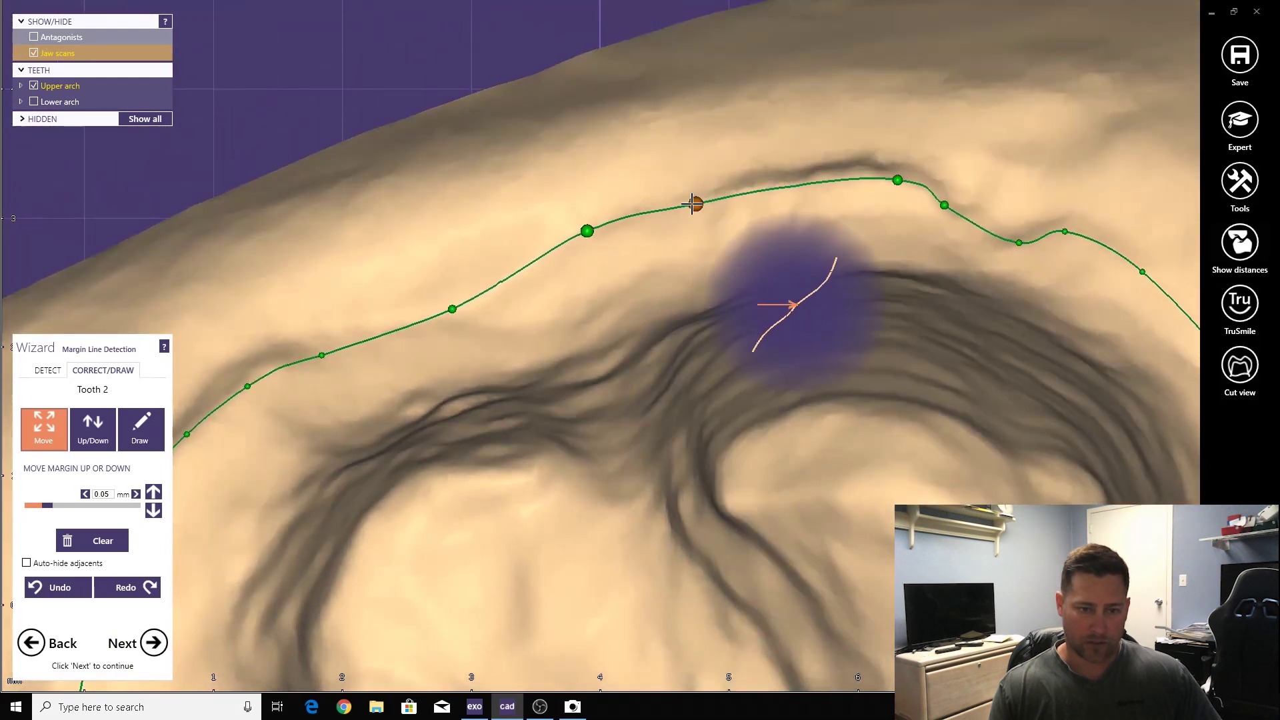
pyautogui.moveTo(576, 236); pyautogui.dragTo(589, 242)
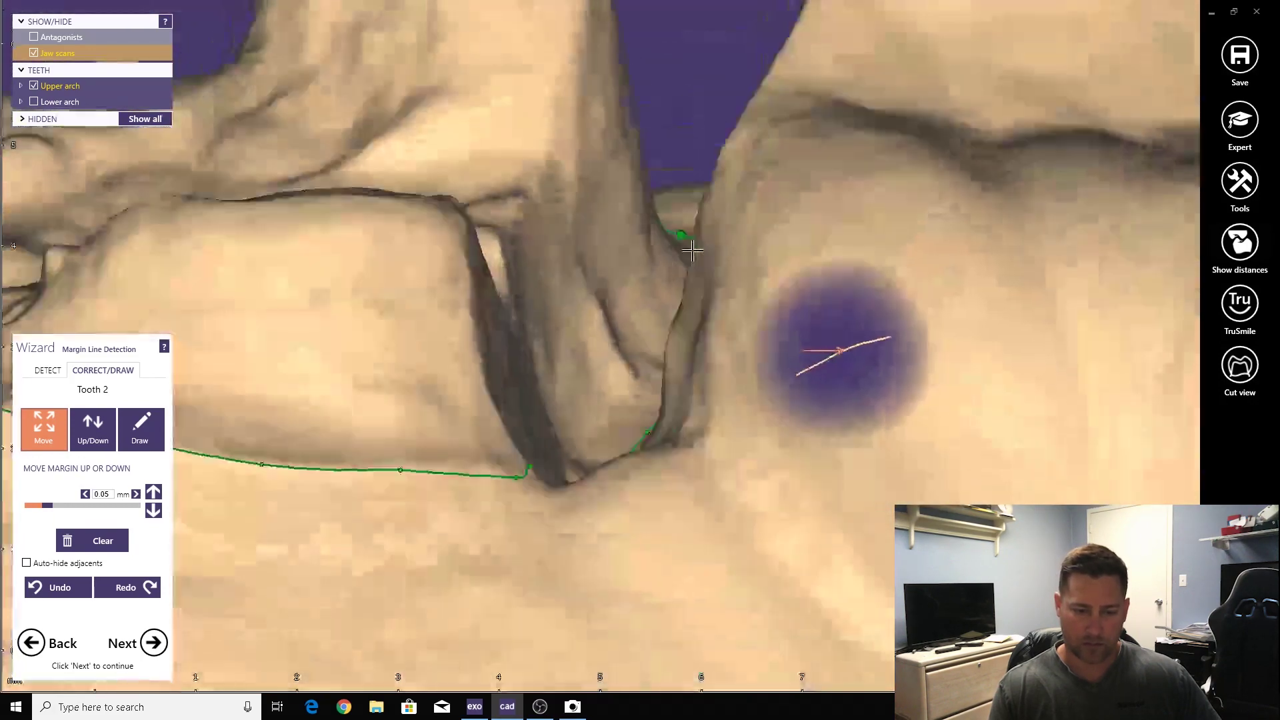
pyautogui.scroll(3, 691, 337)
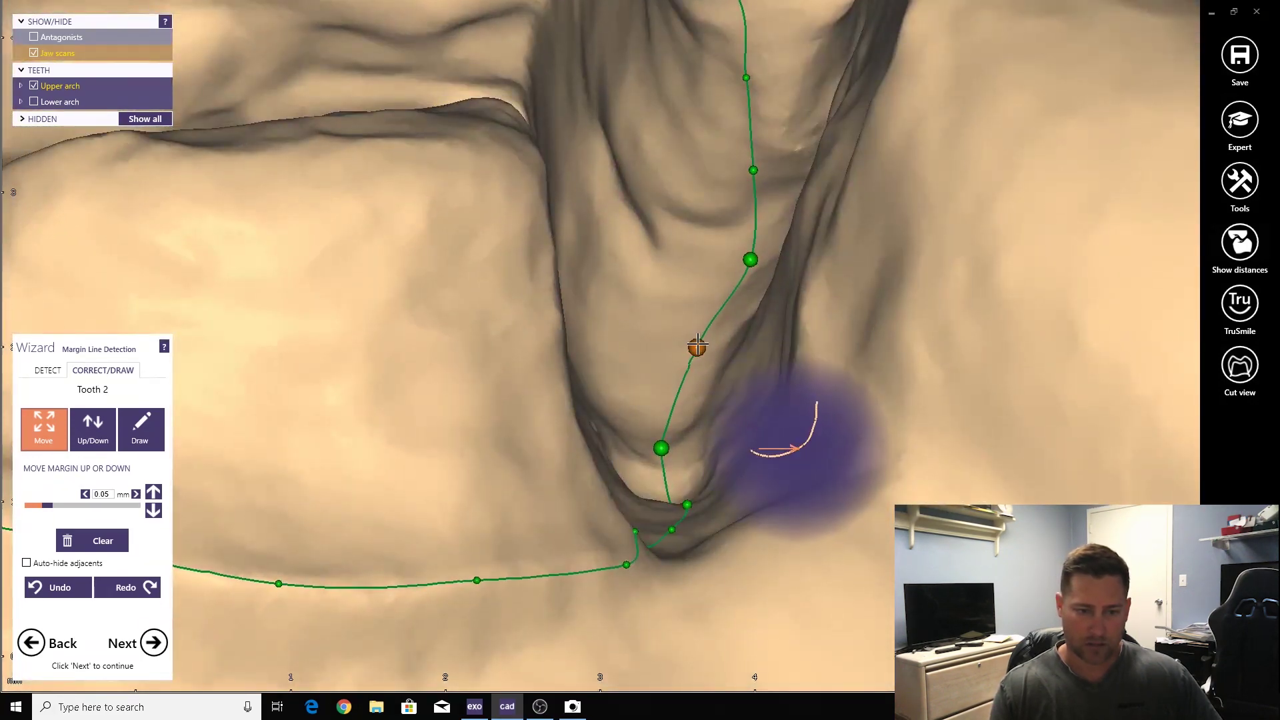
pyautogui.moveTo(661, 448); pyautogui.dragTo(728, 334)
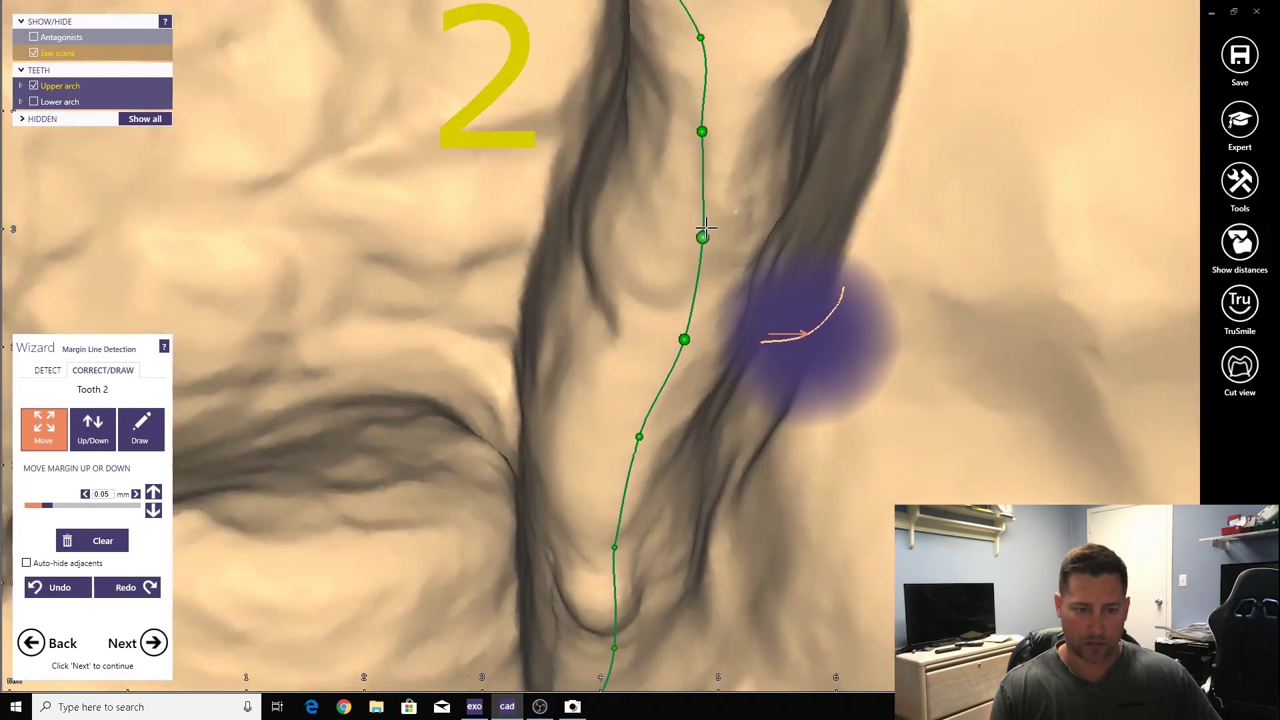
pyautogui.moveTo(706, 228); pyautogui.dragTo(442, 375)
pyautogui.scroll(-1, 700, 231)
pyautogui.scroll(-1, 439, 373)
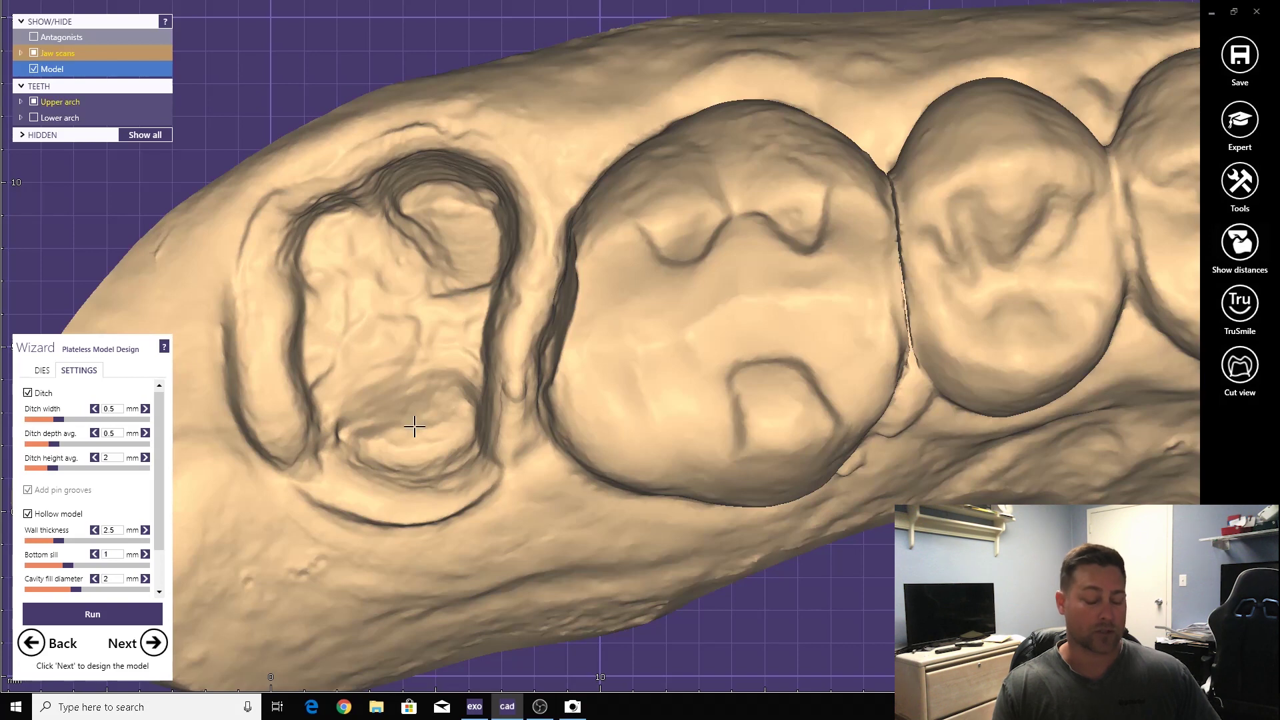
# Orient tooth 2 to look straight onto the preparation and set the die's insertion direction from that view
pyautogui.click(49, 375)
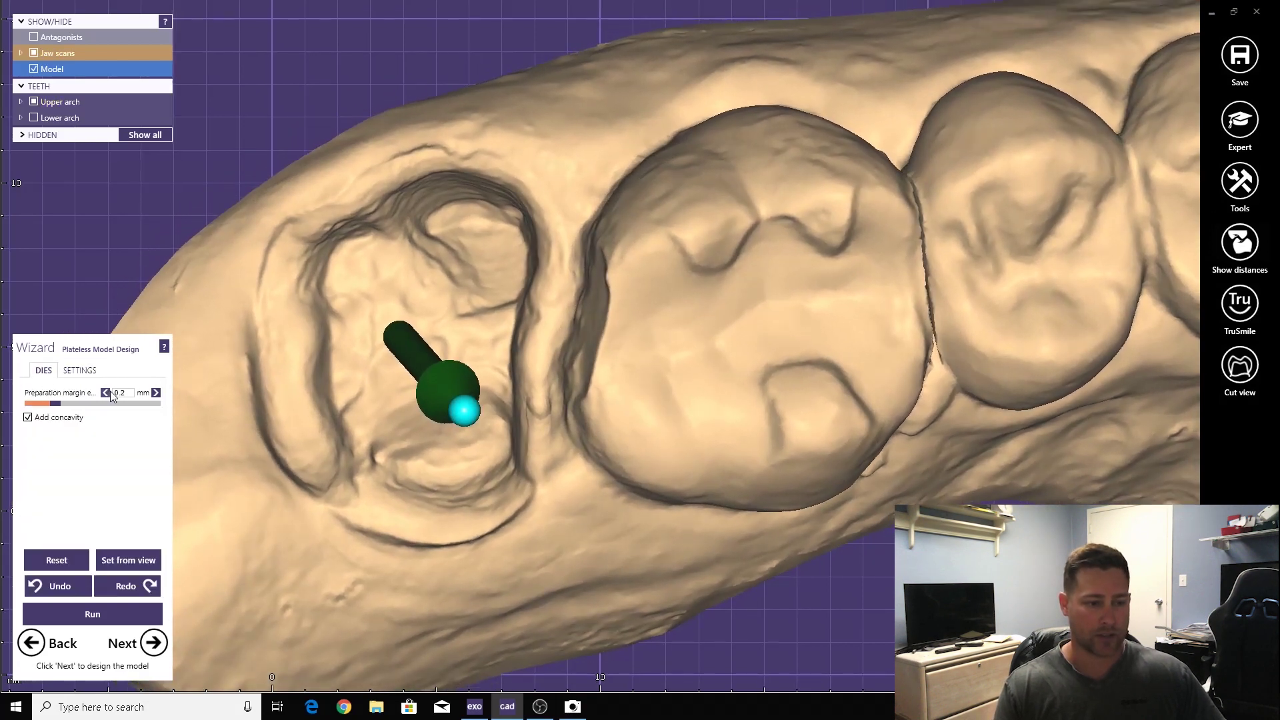
pyautogui.click(90, 375)
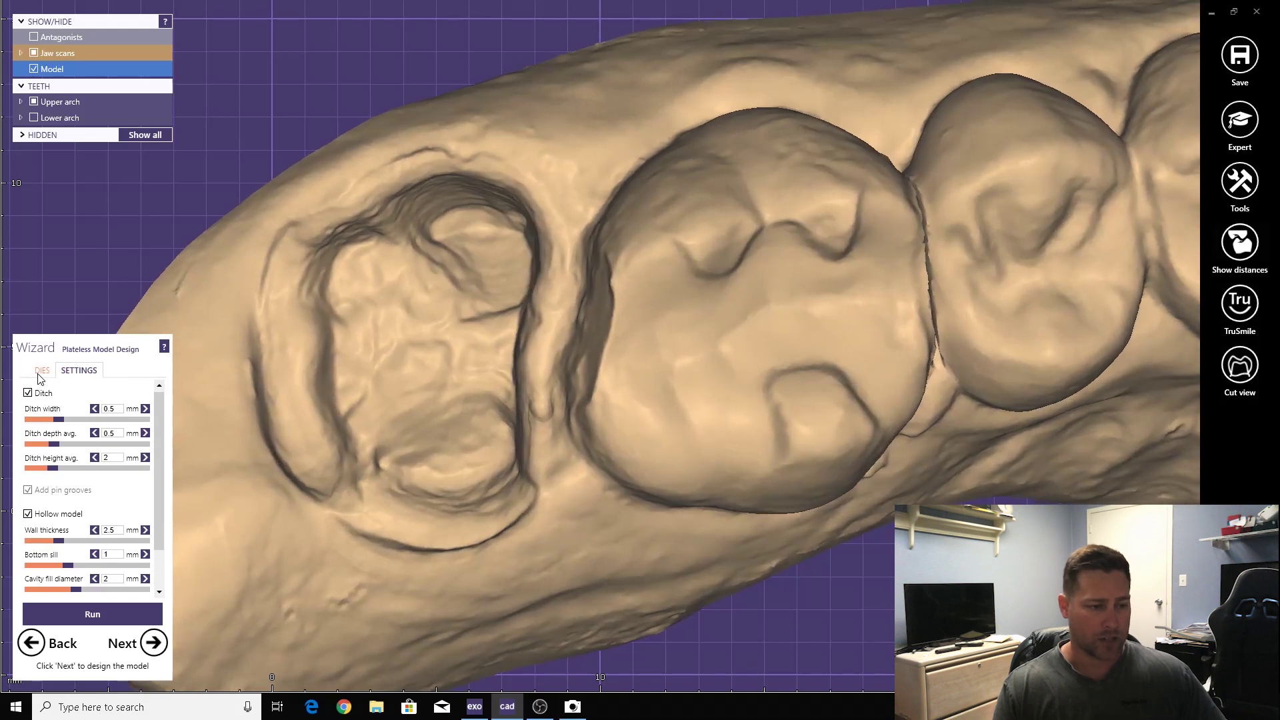
pyautogui.click(41, 375)
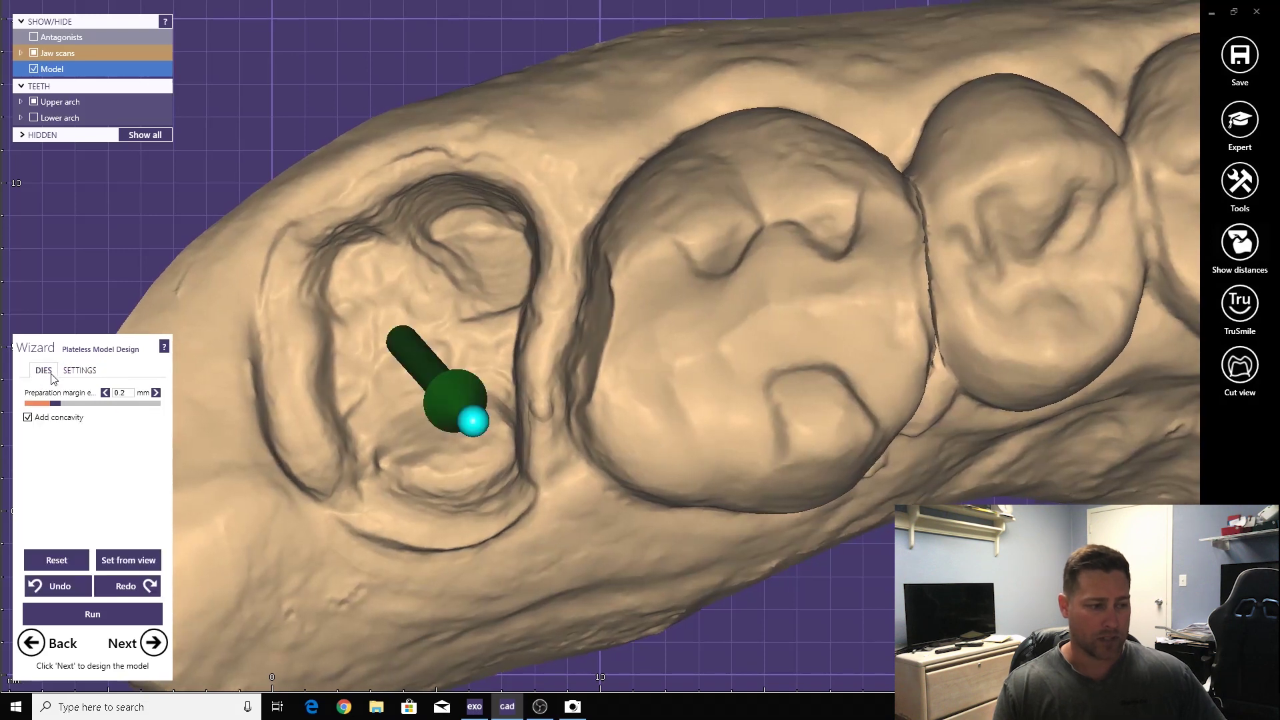
pyautogui.moveTo(531, 334); pyautogui.dragTo(643, 331)
pyautogui.moveTo(579, 472); pyautogui.dragTo(356, 413)
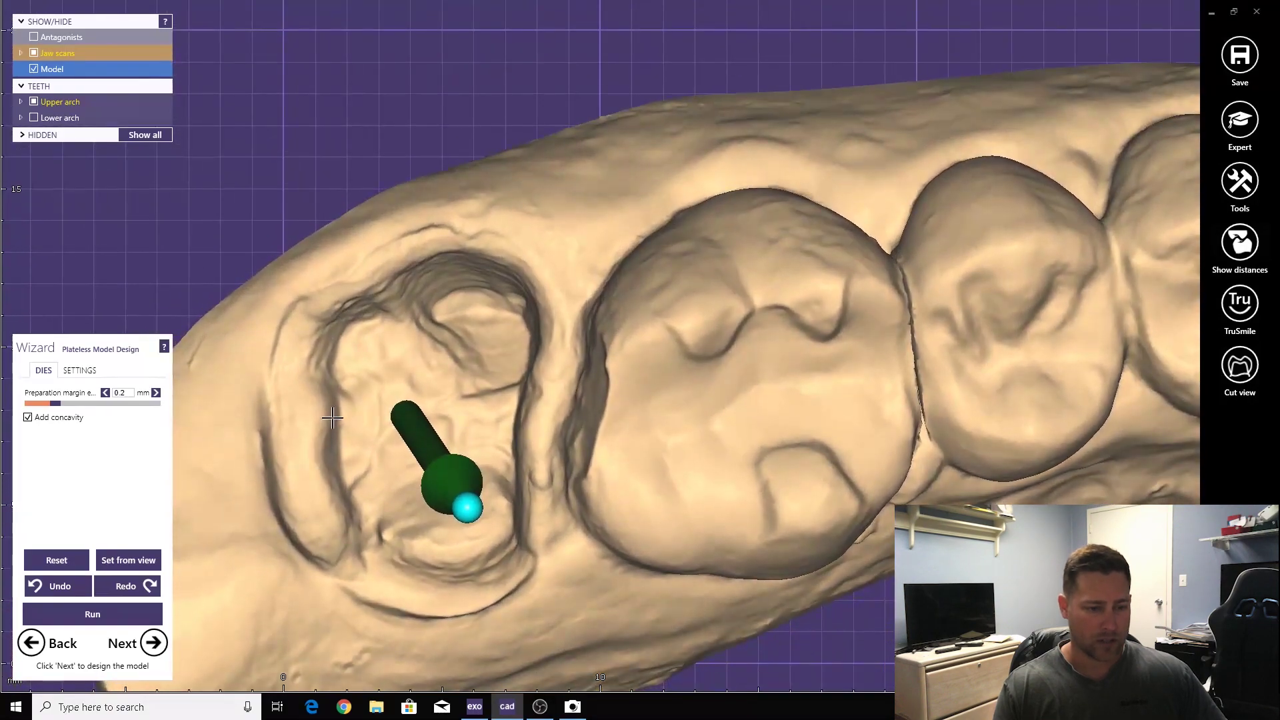
pyautogui.click(124, 561)
pyautogui.scroll(-1, 227, 559)
pyautogui.moveTo(226, 559); pyautogui.dragTo(154, 466)
pyautogui.scroll(-1, 204, 569)
# Set the ditch width to 0.3 mm and generate the plateless model with its extra die
pyautogui.click(78, 371)
pyautogui.scroll(3, 134, 428)
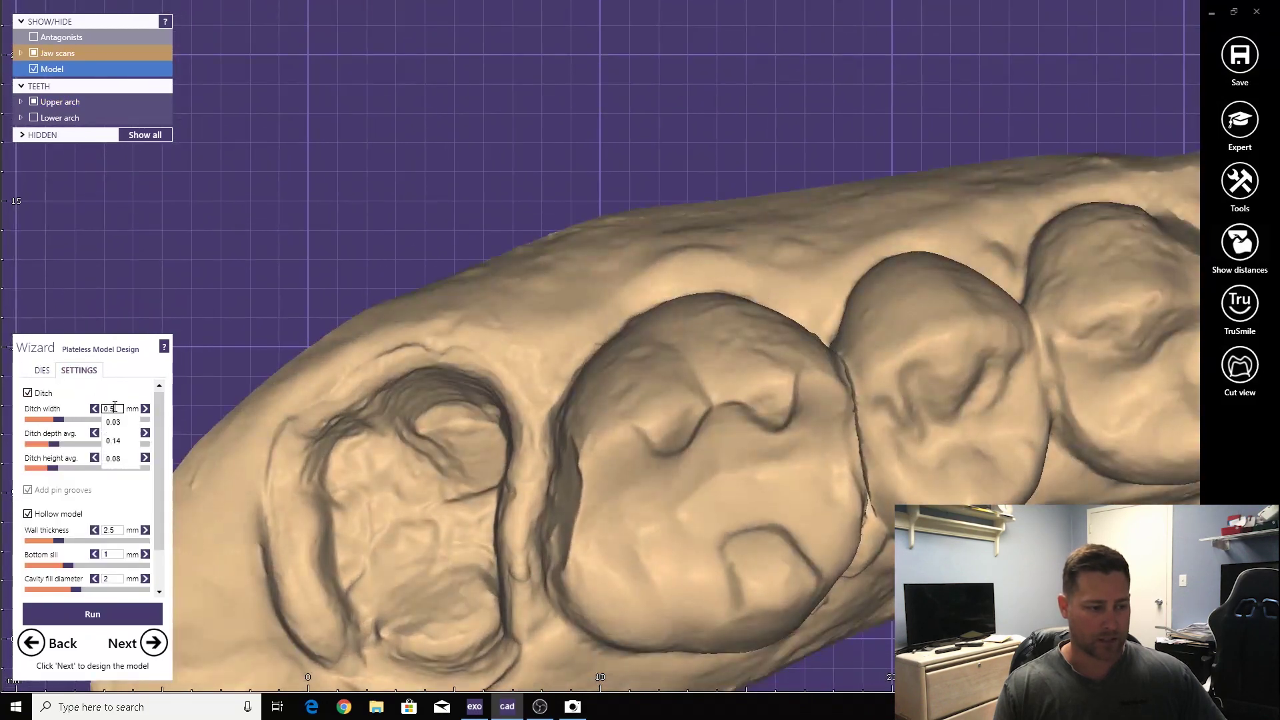
pyautogui.click(116, 422)
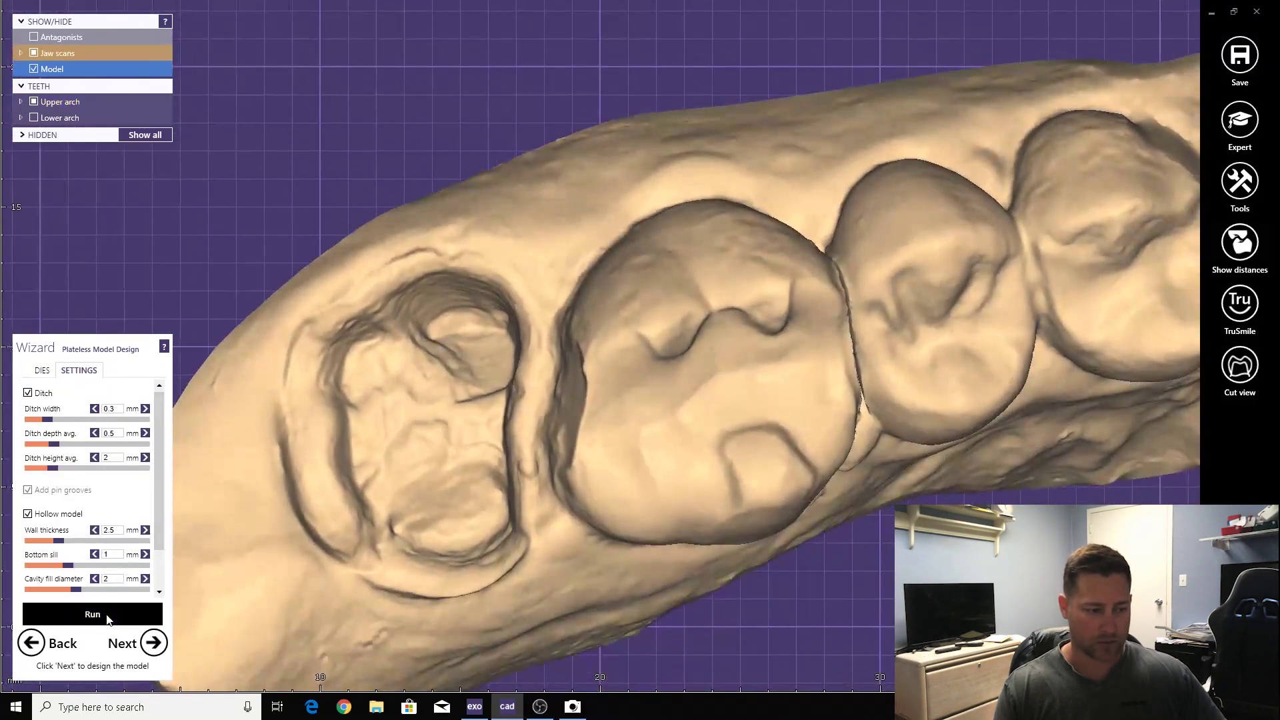
pyautogui.click(93, 614)
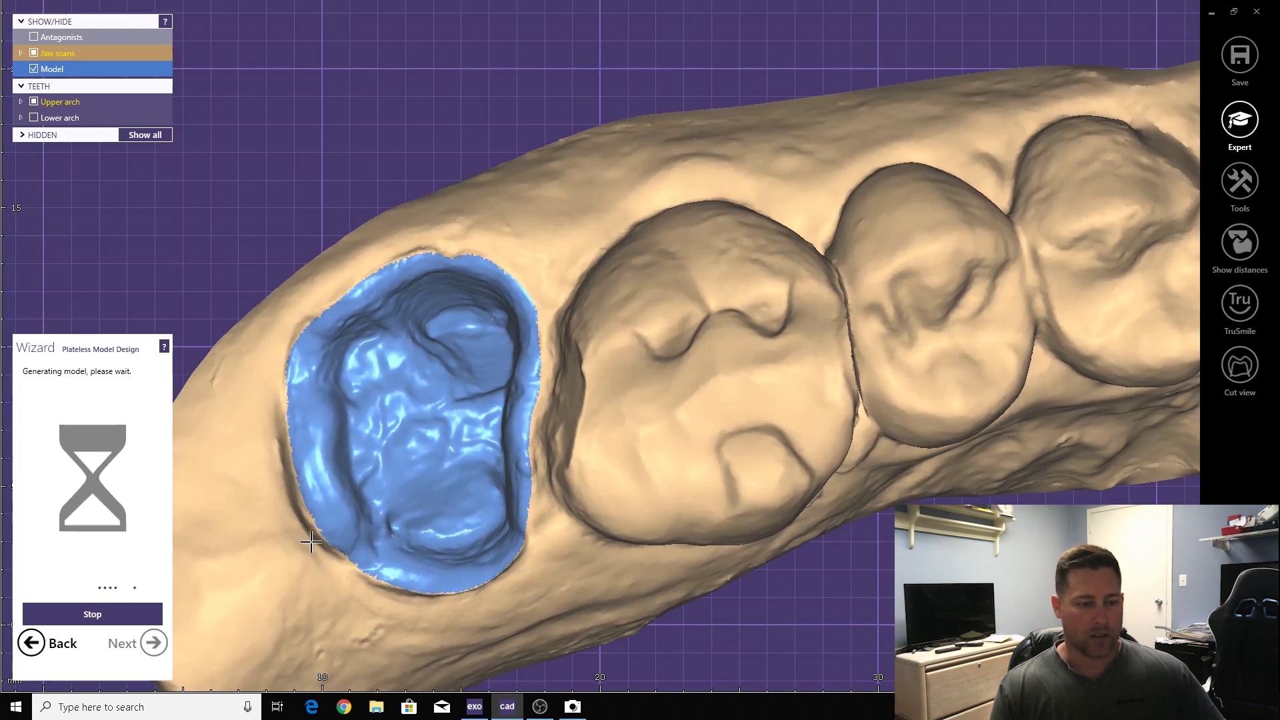
pyautogui.scroll(-2, 311, 542)
pyautogui.scroll(2, 175, 538)
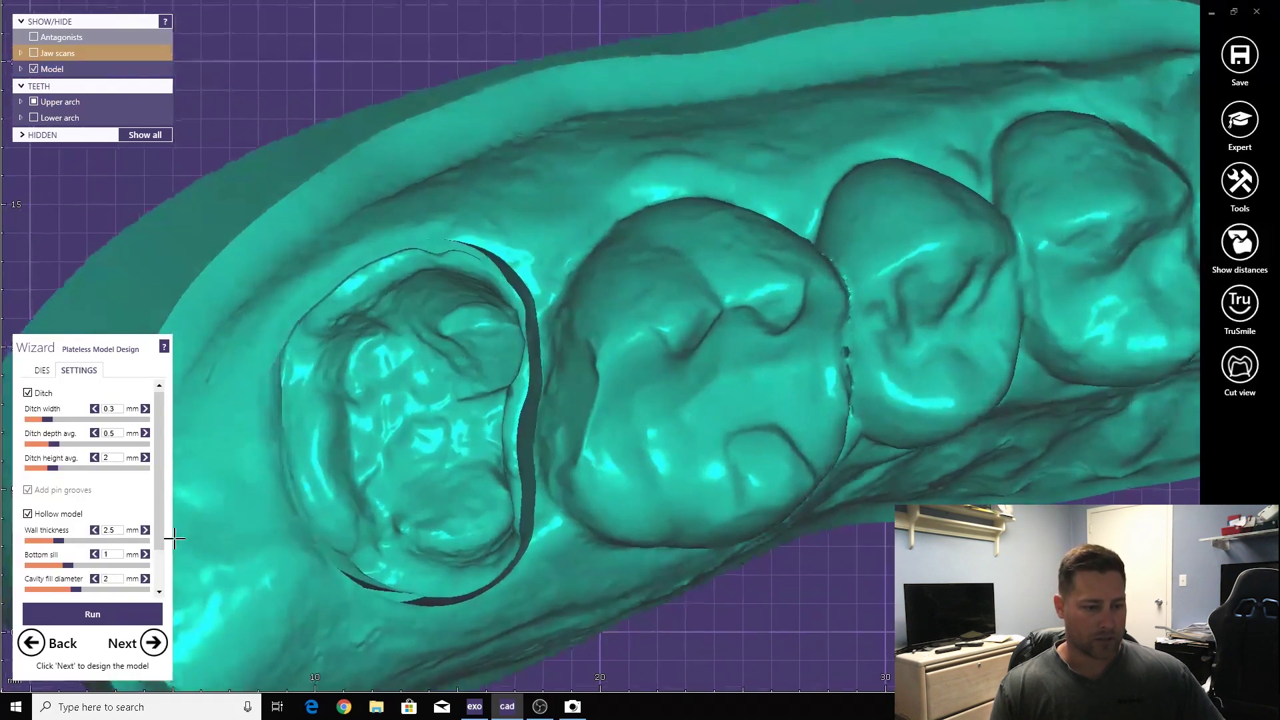
# Check the ditch around the tooth 2 die and accept the plateless model design to continue to the model attachments
pyautogui.moveTo(175, 539); pyautogui.dragTo(200, 538)
pyautogui.scroll(1, 200, 538)
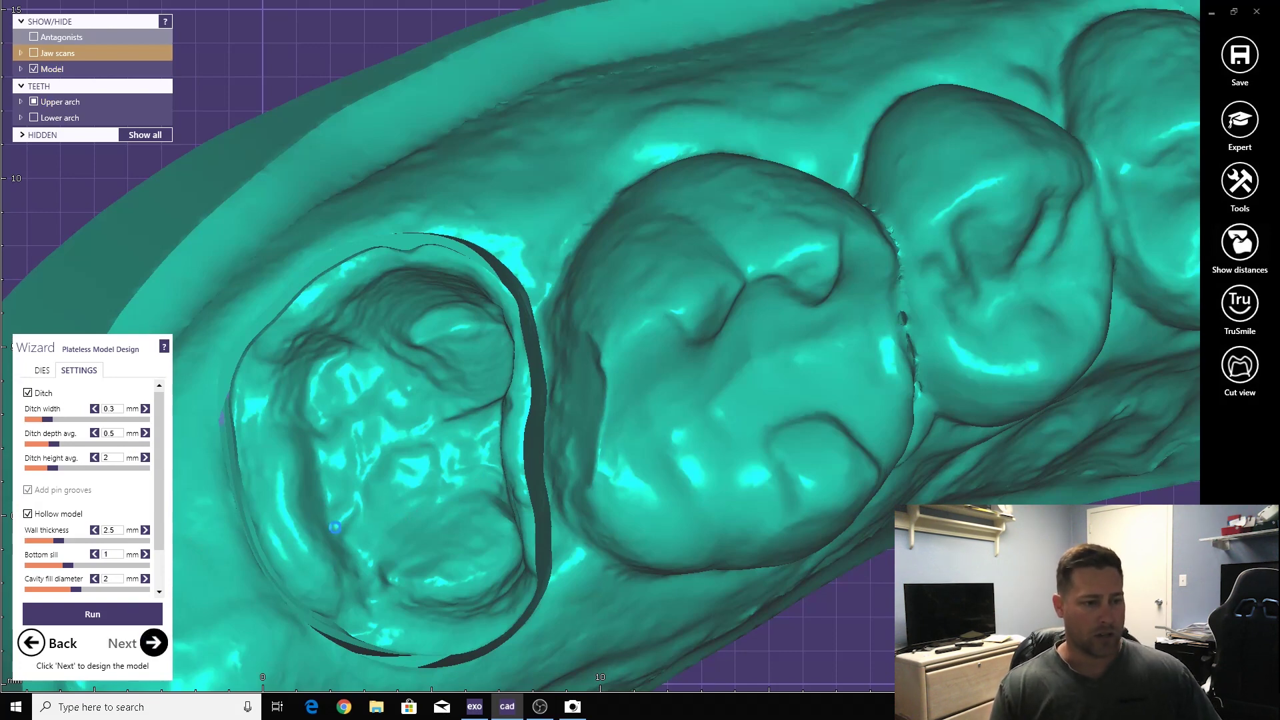
pyautogui.click(146, 647)
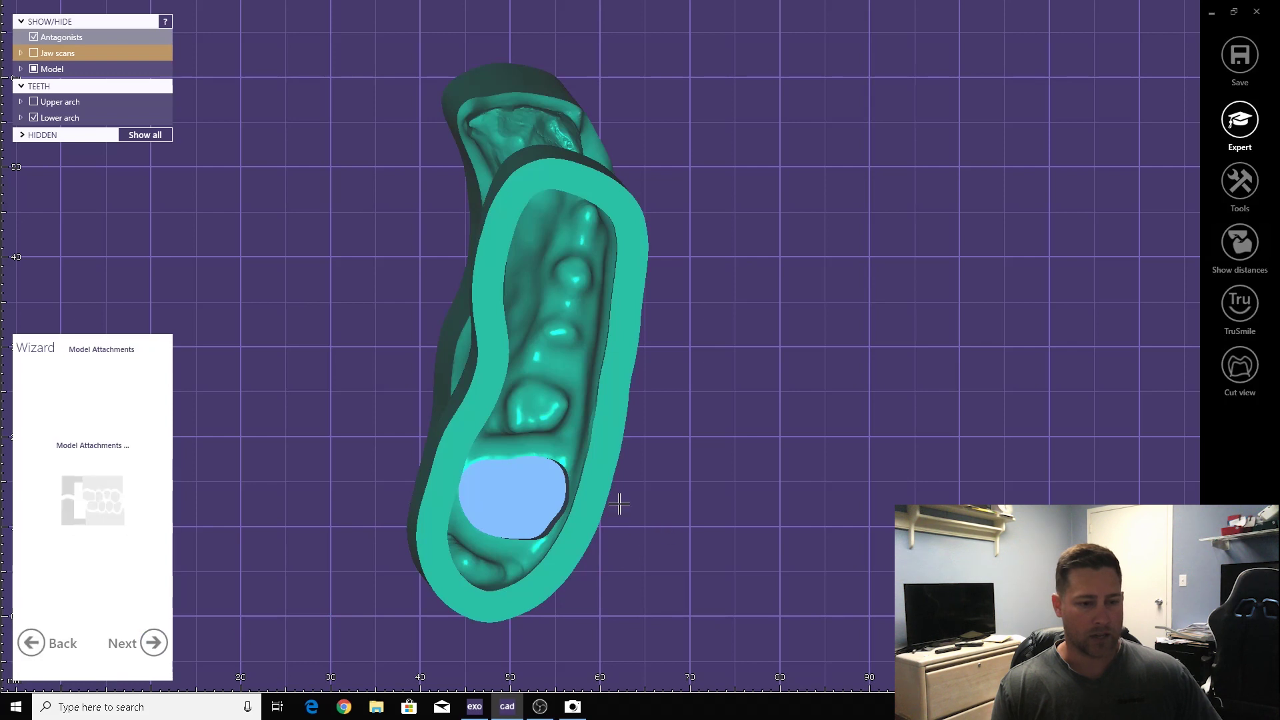
# Add the text "Test" to the models and position it on the outer base wall below the rearmost prepared tooth
pyautogui.click(117, 374)
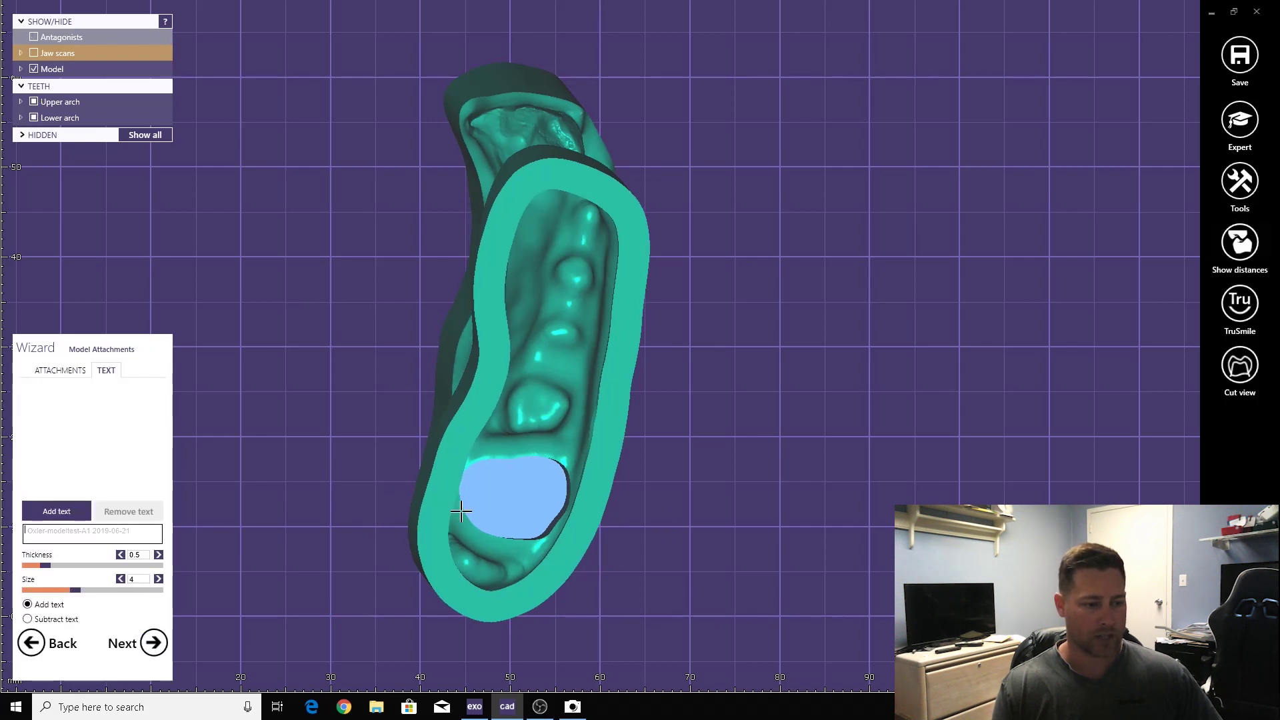
pyautogui.write('Test')
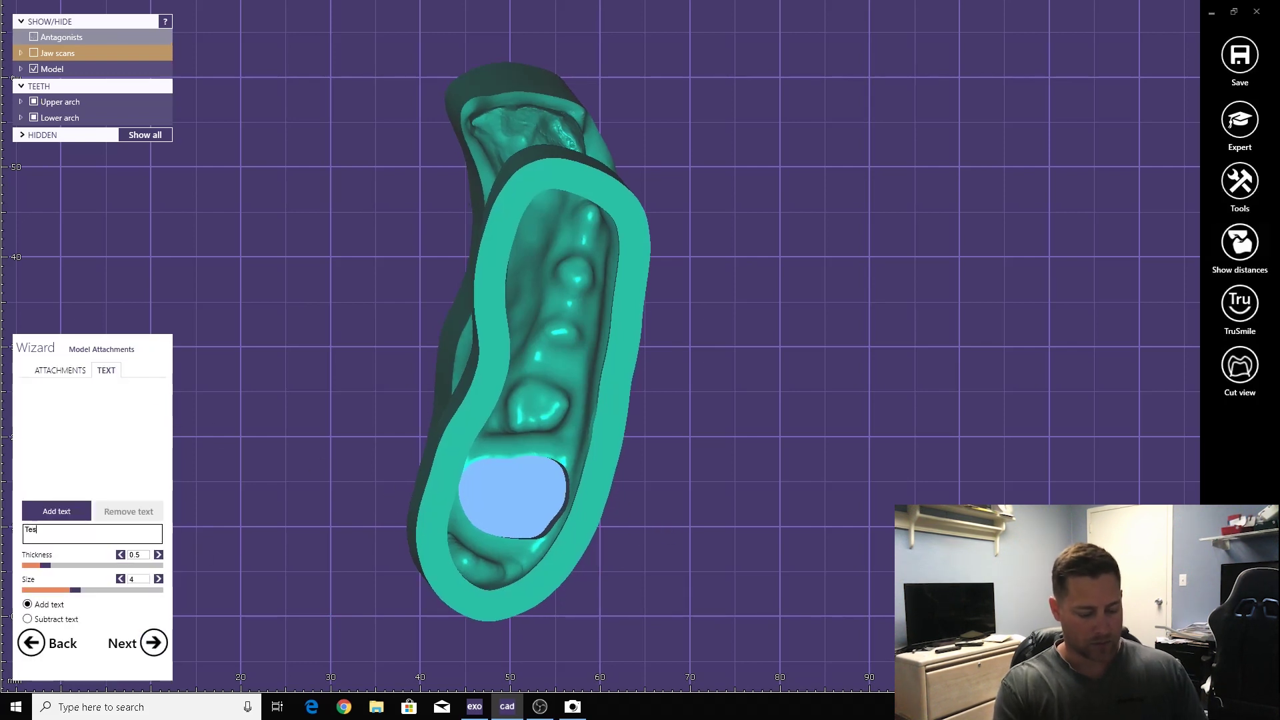
pyautogui.click(57, 511)
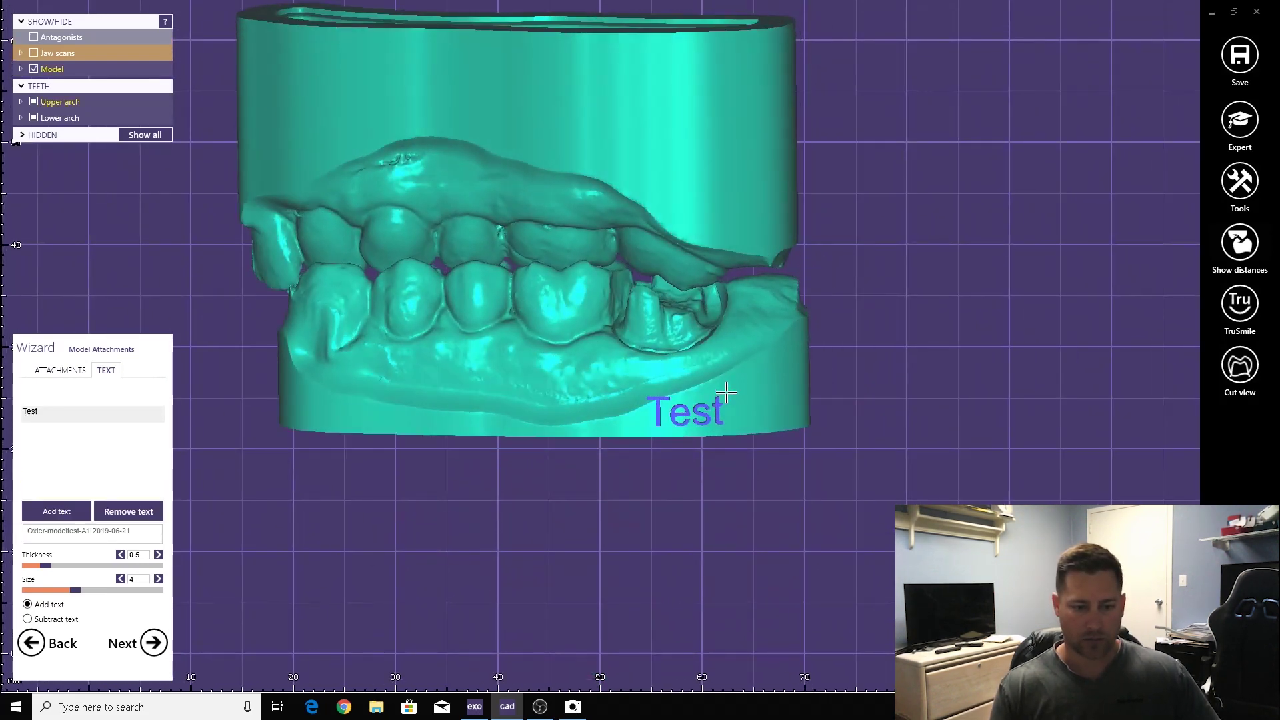
pyautogui.click(668, 388)
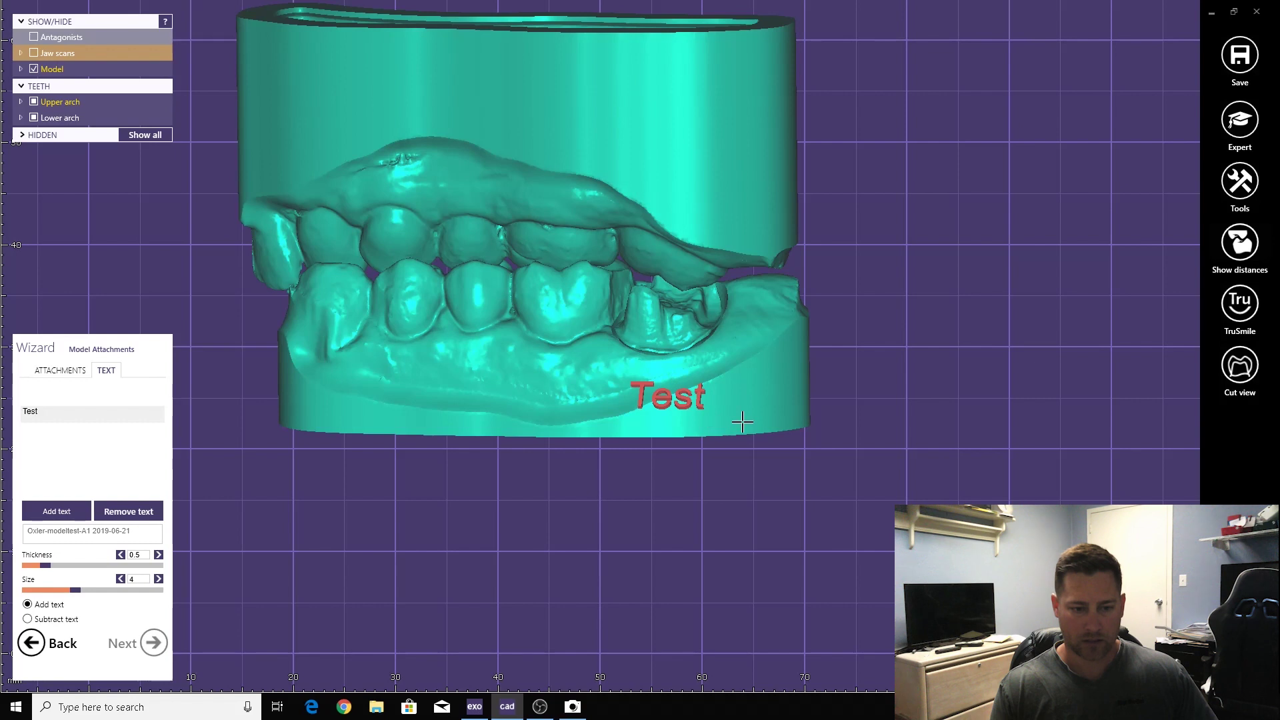
pyautogui.moveTo(668, 398); pyautogui.dragTo(700, 413)
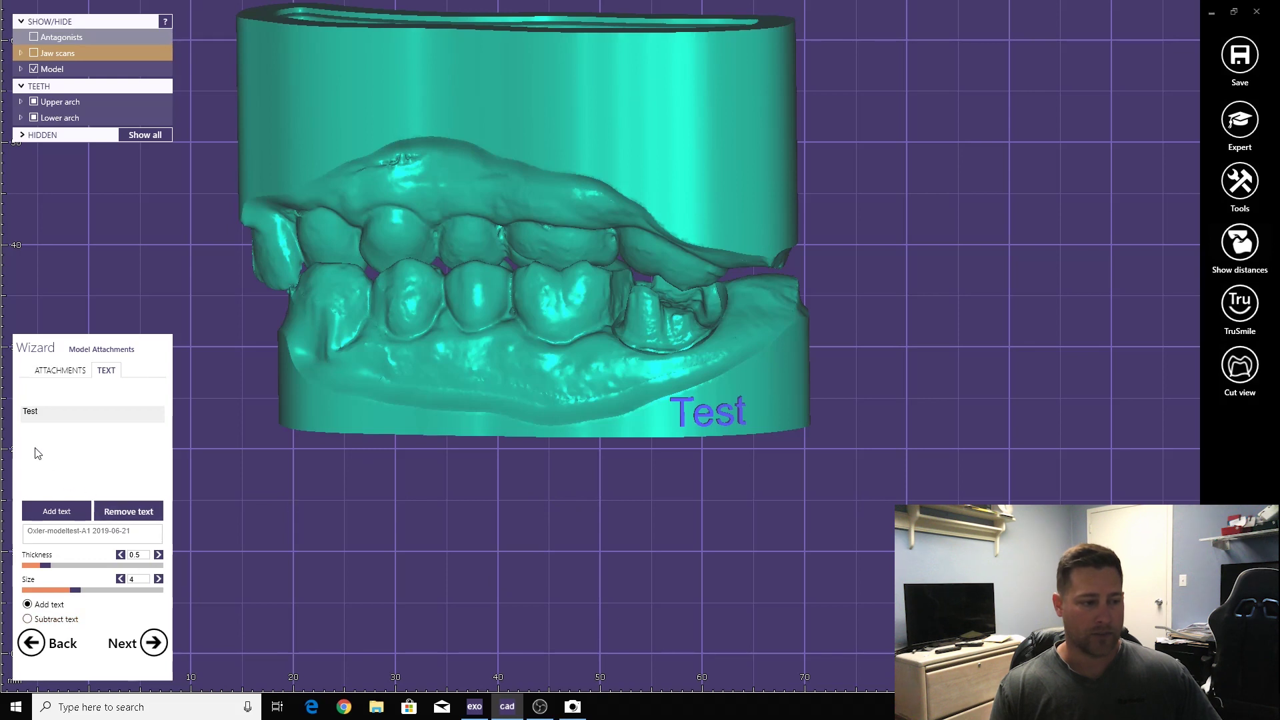
# Try the 4Pin Articulator Quadrant H38W15D4 attachment on the distal end of both models, check its fit and remove it
pyautogui.click(46, 372)
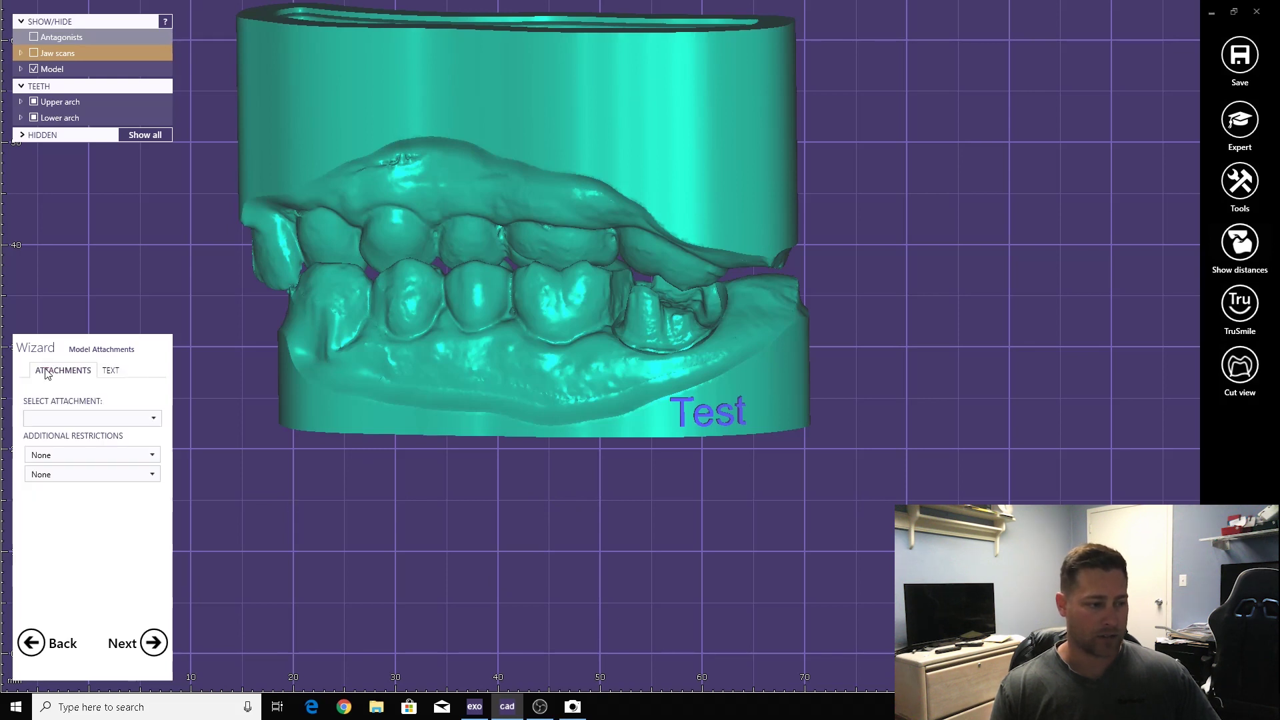
pyautogui.click(66, 418)
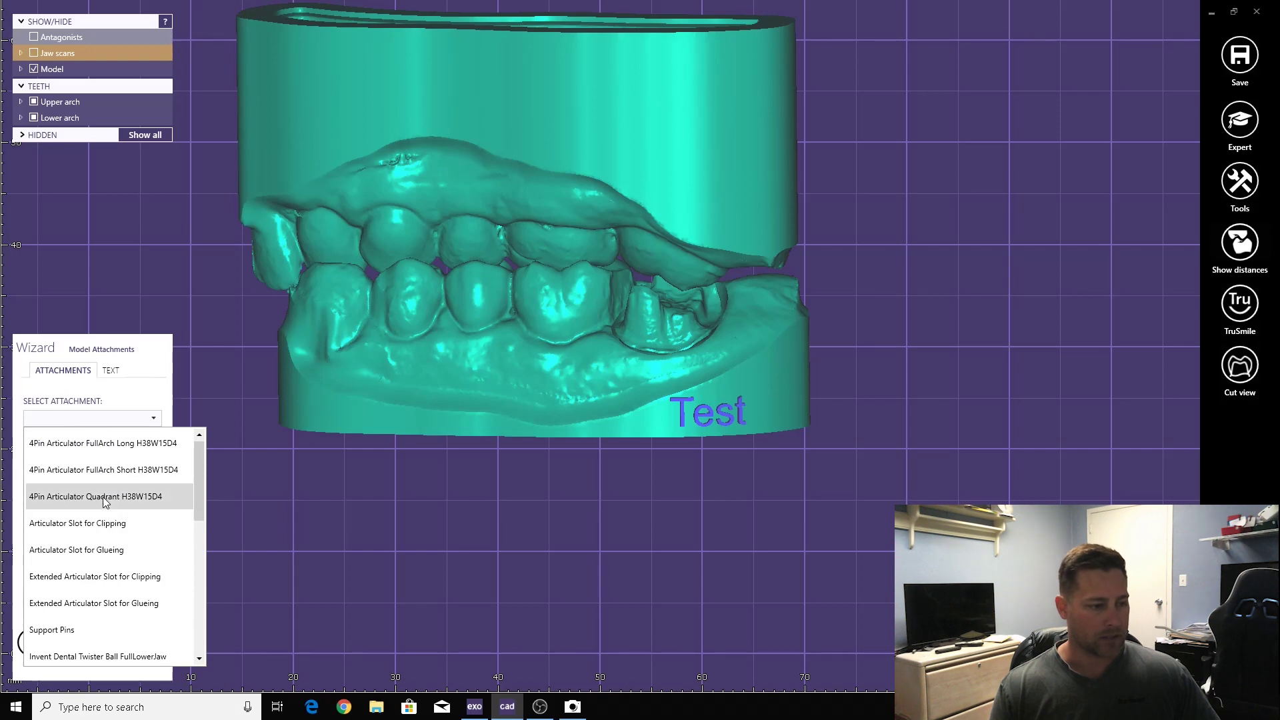
pyautogui.click(134, 496)
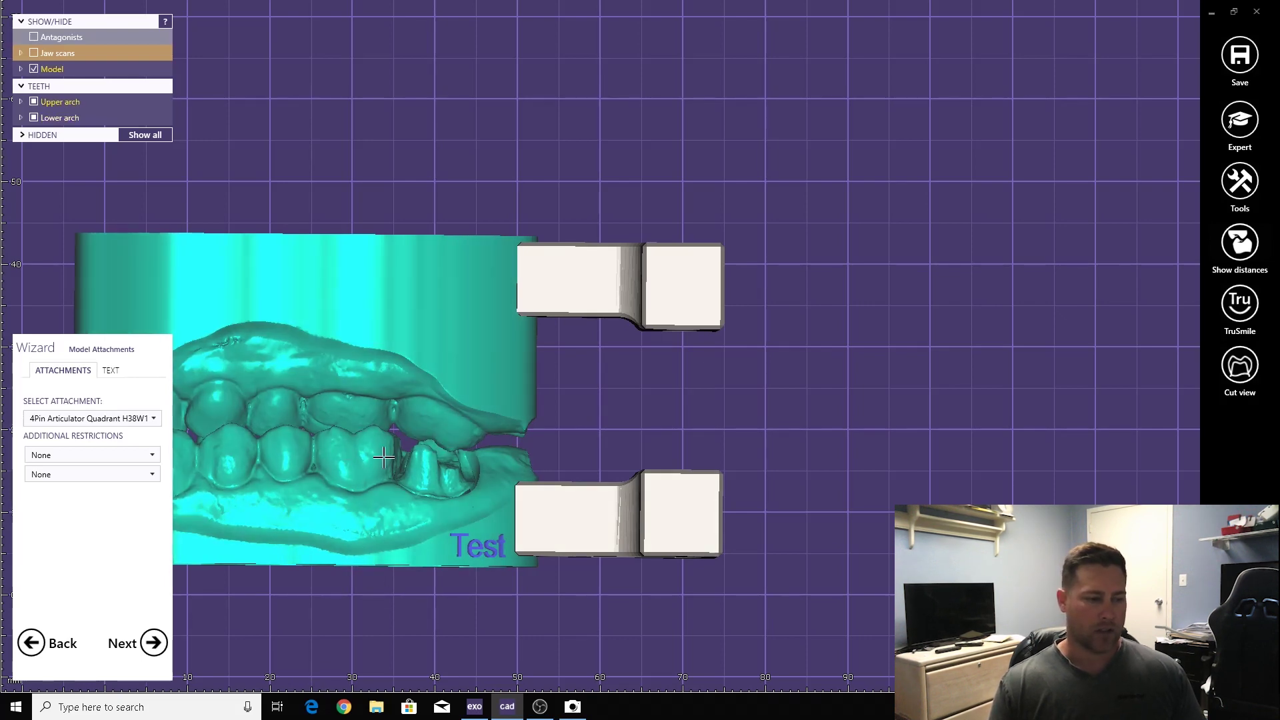
pyautogui.scroll(1, 431, 251)
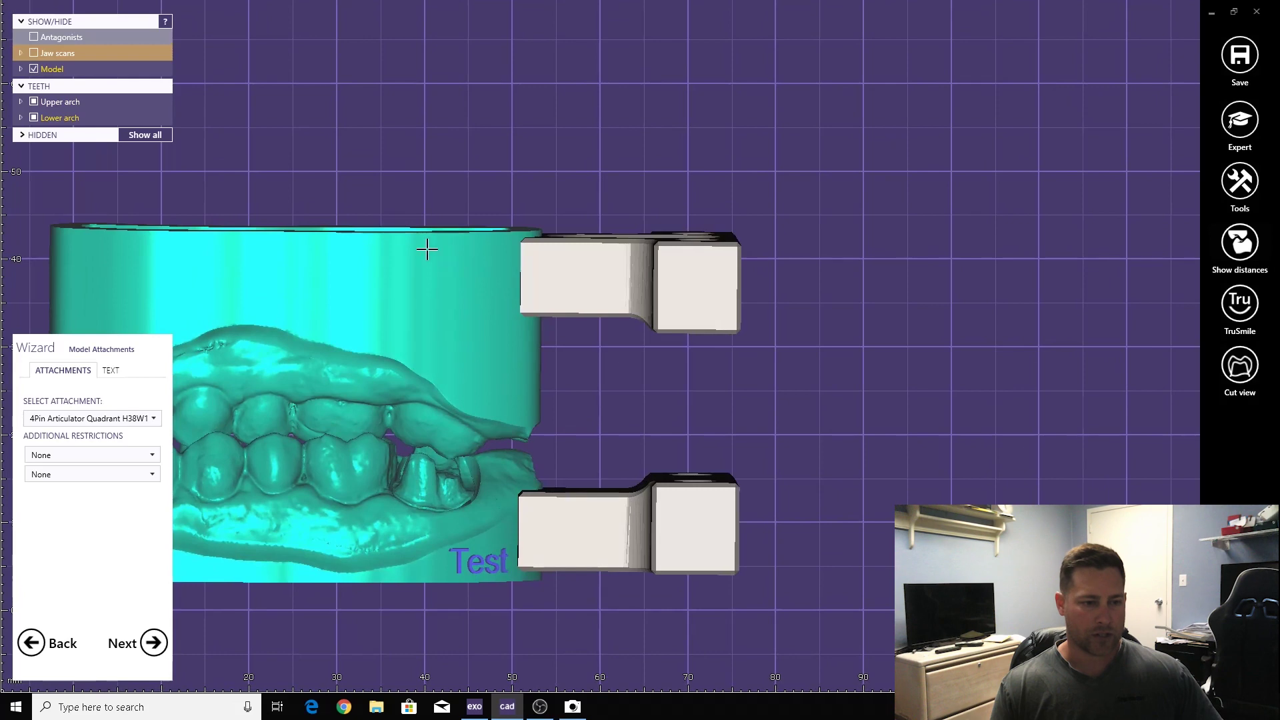
pyautogui.moveTo(431, 252); pyautogui.dragTo(406, 243)
pyautogui.moveTo(586, 270)
pyautogui.mouseDown()
pyautogui.moveTo(603, 274)
pyautogui.moveTo(595, 265)
pyautogui.mouseUp()
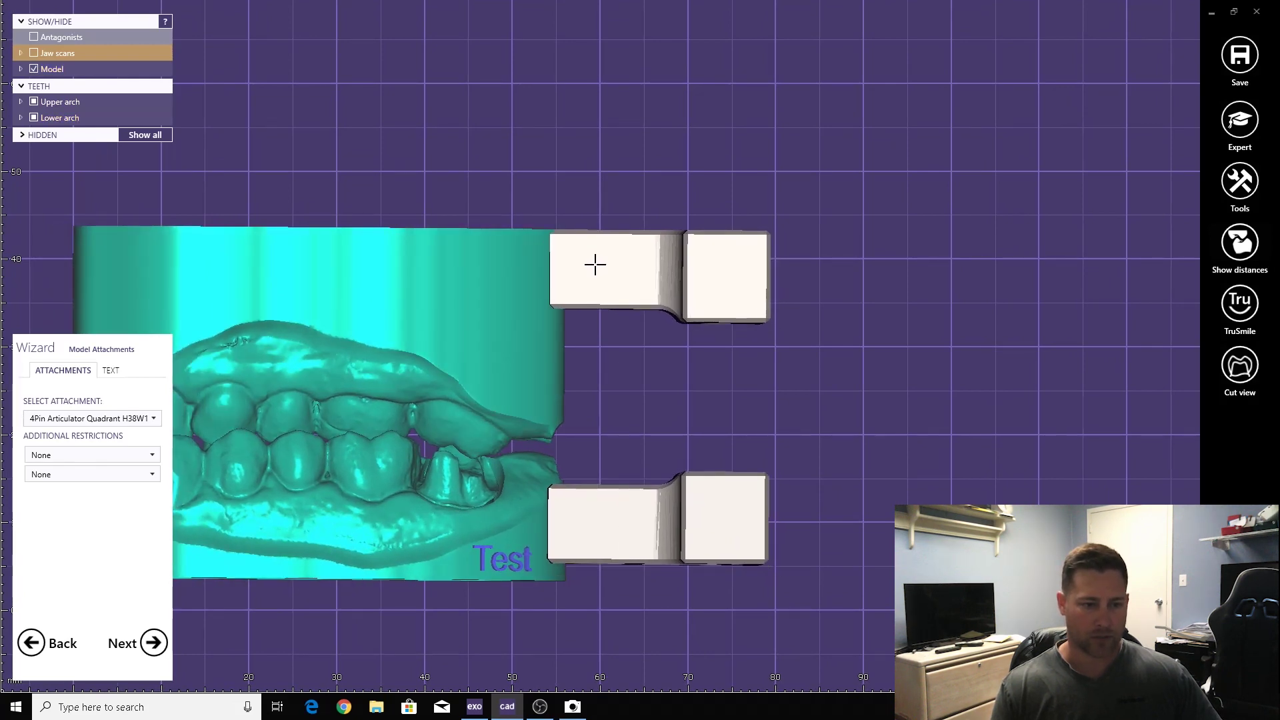
pyautogui.scroll(2, 554, 577)
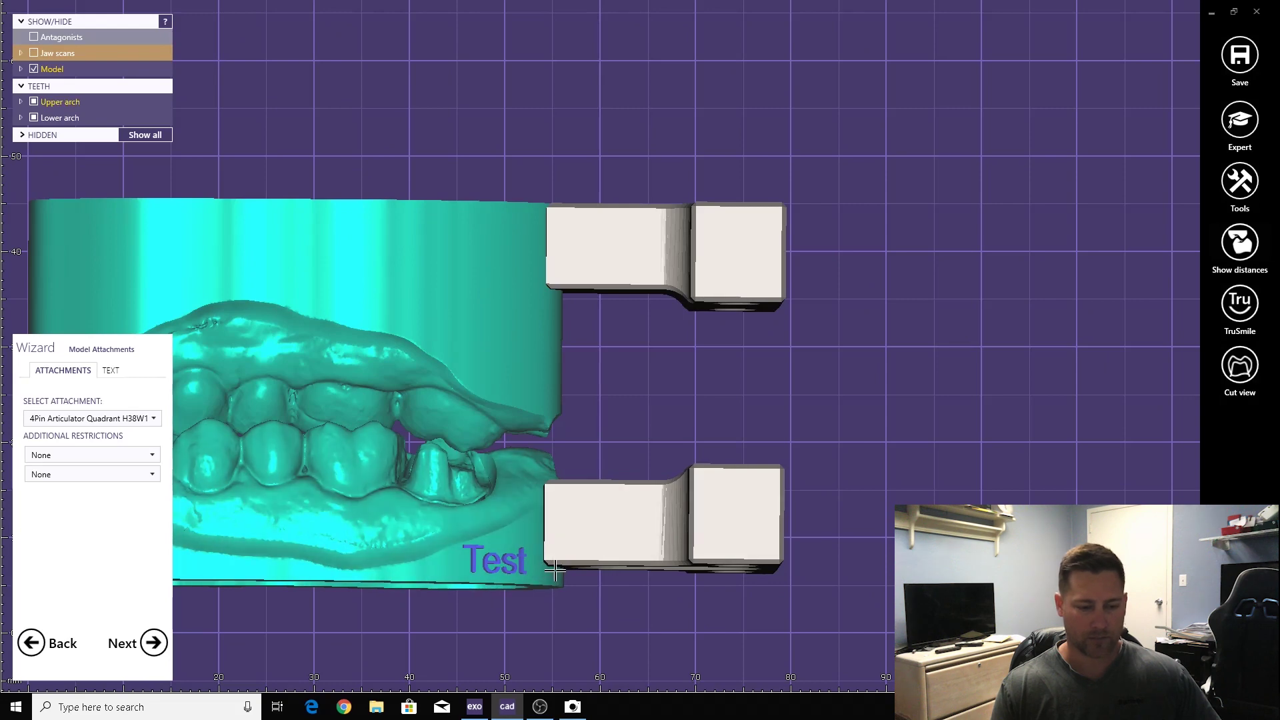
pyautogui.moveTo(554, 580)
pyautogui.mouseDown()
pyautogui.moveTo(574, 434)
pyautogui.moveTo(514, 278)
pyautogui.moveTo(526, 257)
pyautogui.moveTo(534, 538)
pyautogui.moveTo(549, 551)
pyautogui.moveTo(531, 571)
pyautogui.mouseUp()
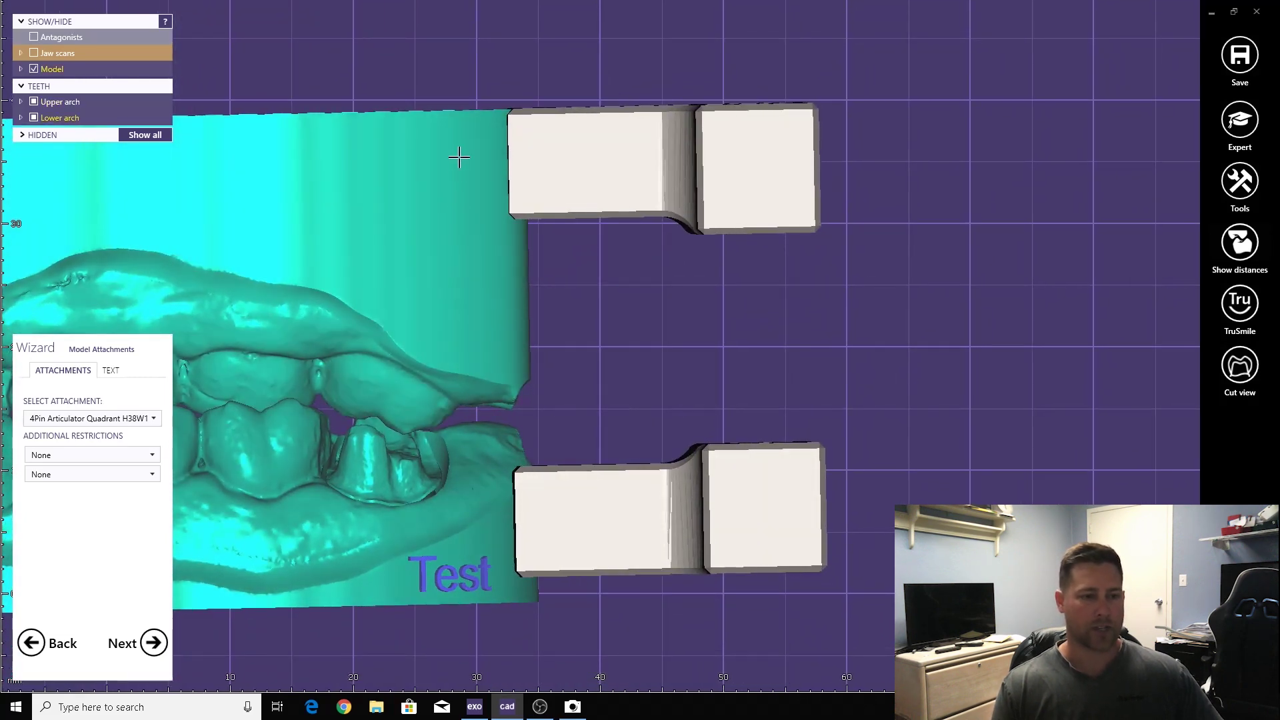
pyautogui.scroll(-1, 334, 407)
pyautogui.scroll(-1, 333, 406)
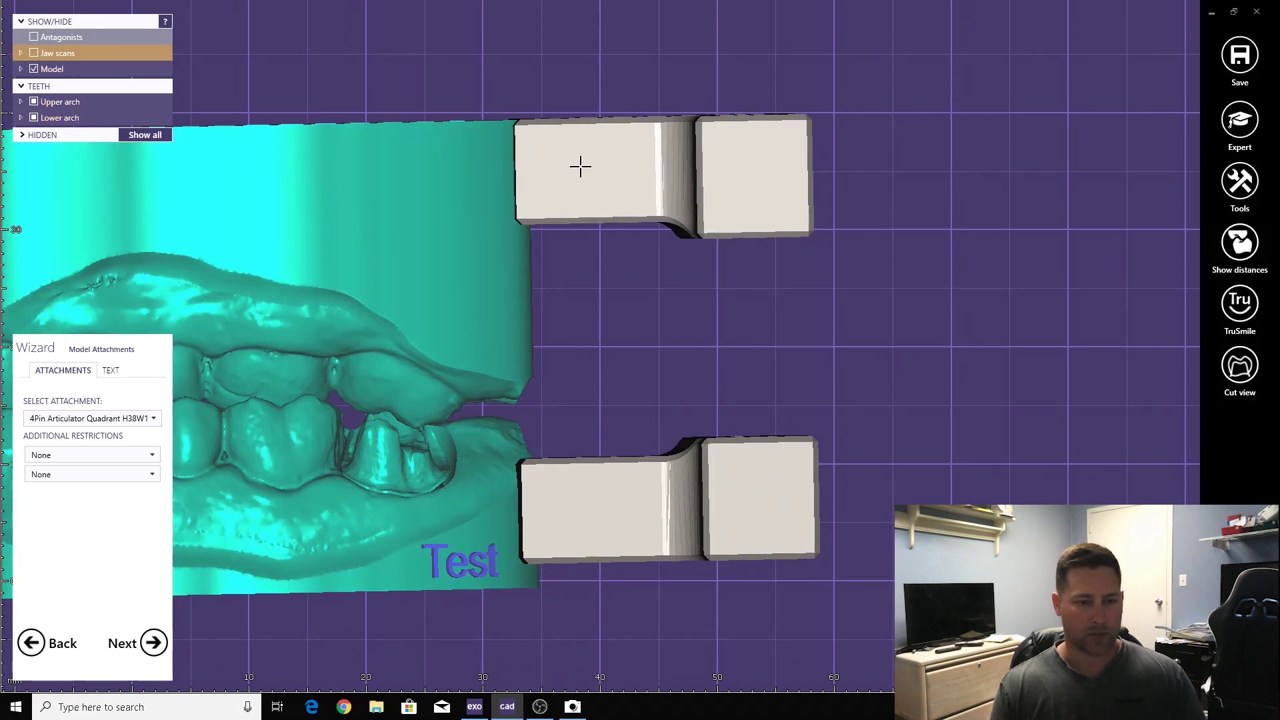
pyautogui.press('Delete')
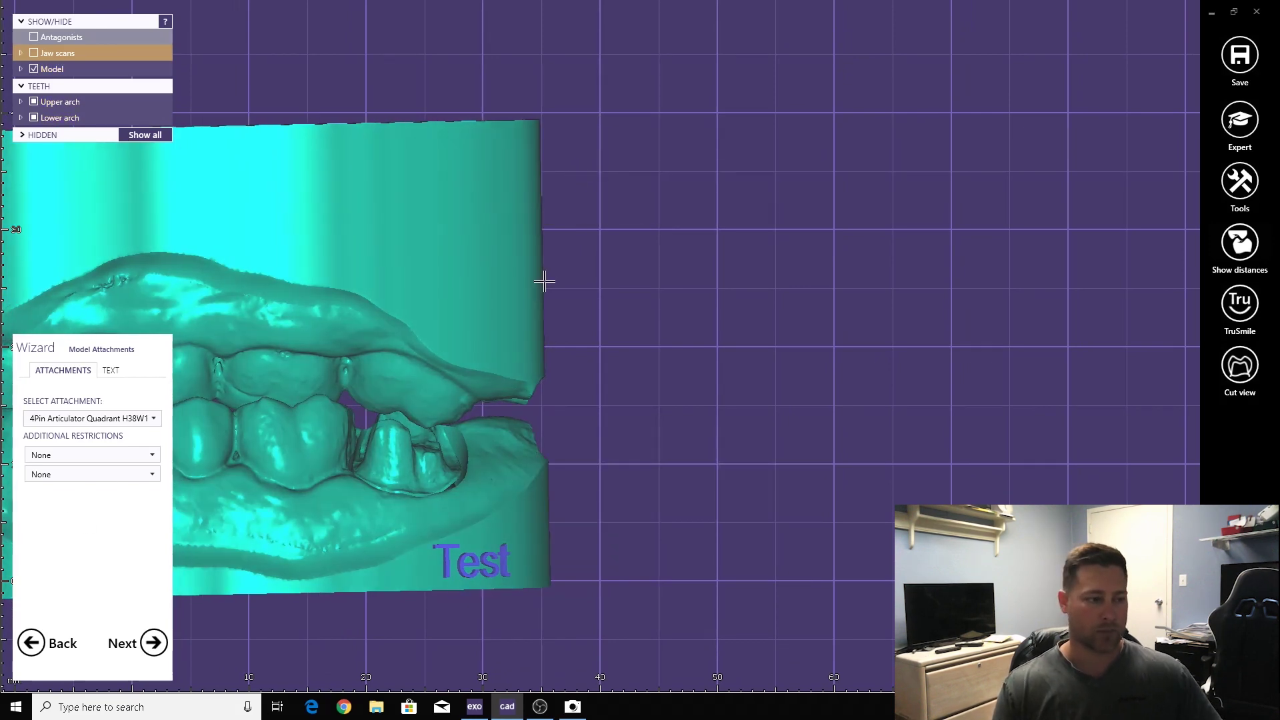
# Apply the model attachments with only the text and check the finished upper and lower models
pyautogui.scroll(-3, 543, 280)
pyautogui.scroll(1, 537, 289)
pyautogui.click(154, 643)
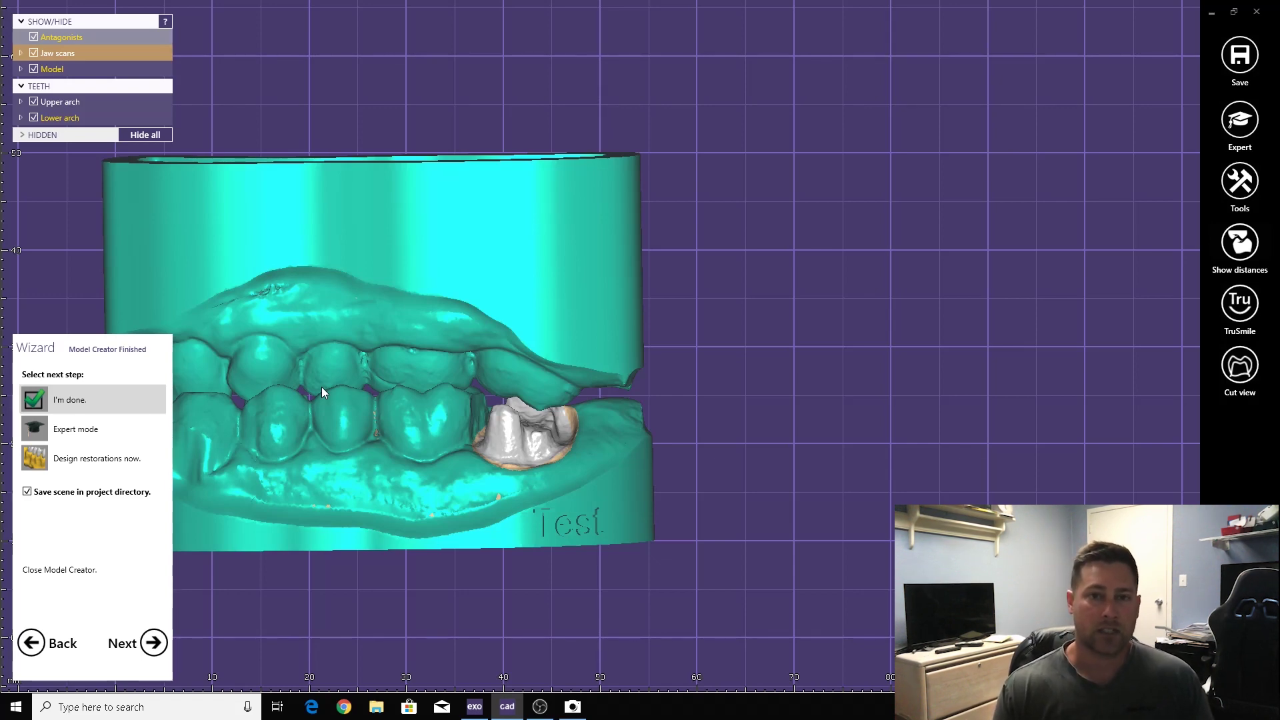
pyautogui.moveTo(430, 583); pyautogui.dragTo(382, 468)
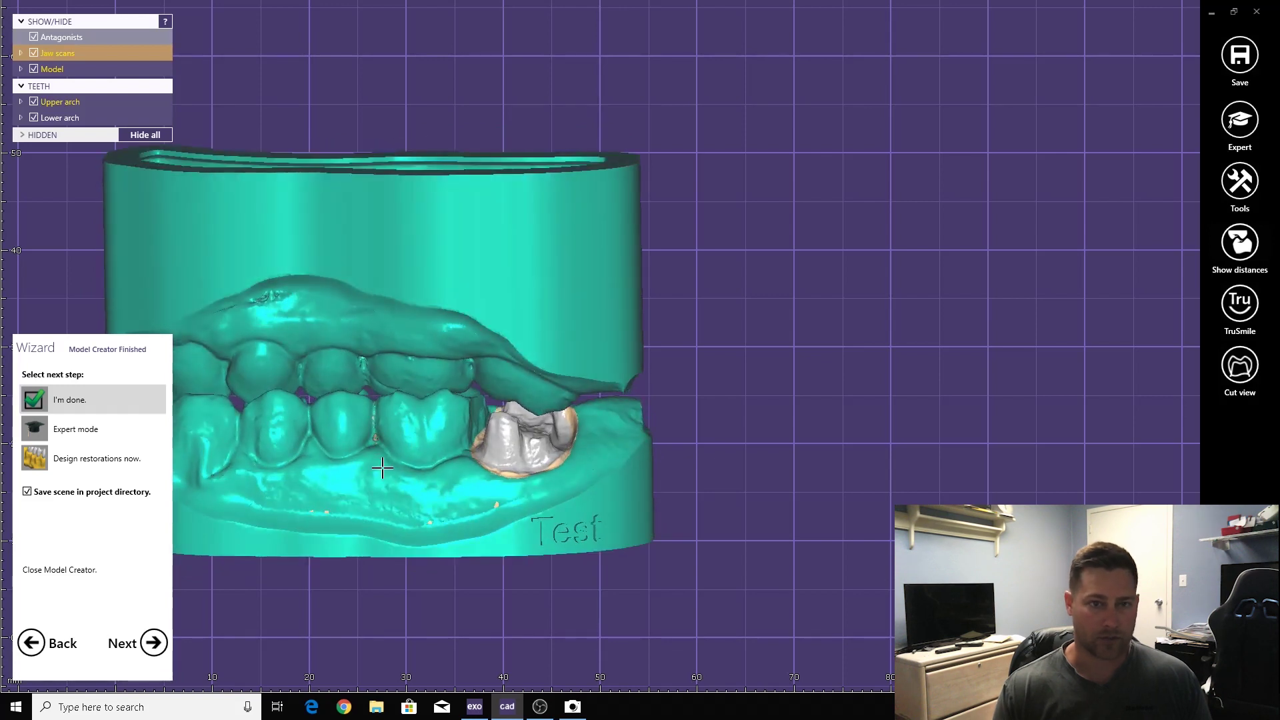